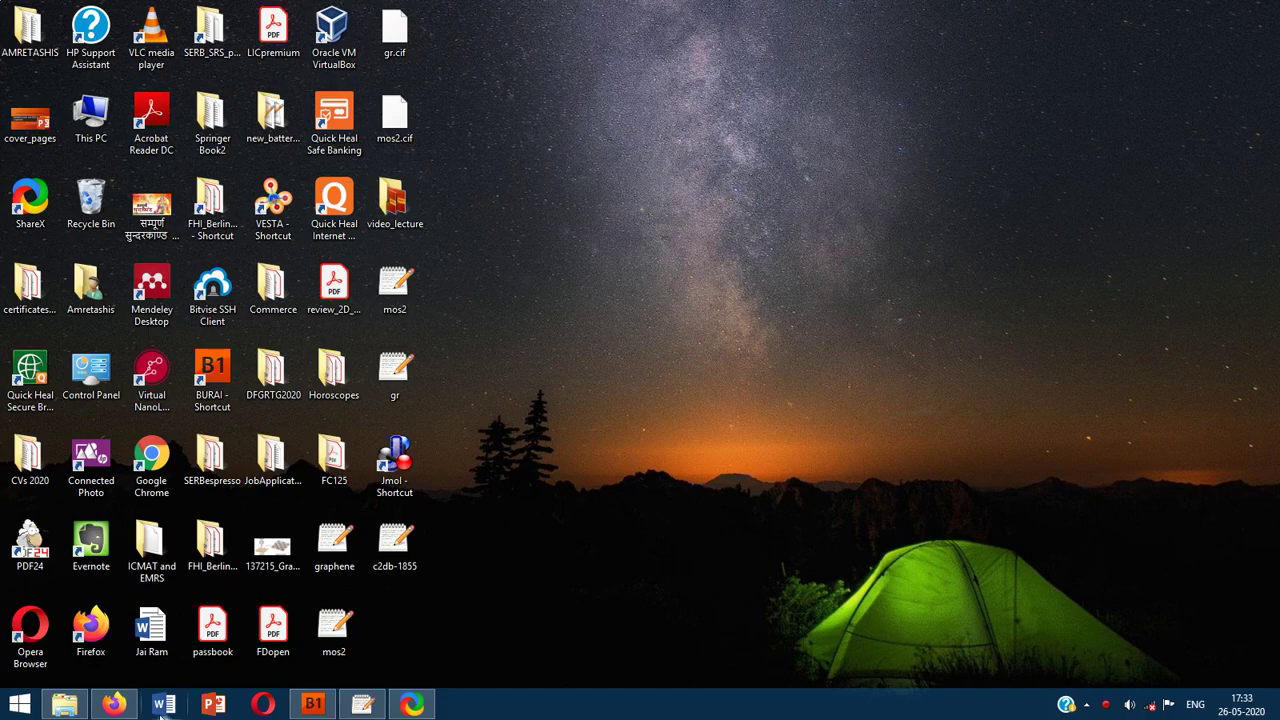
Step: Enter the formula MoS2 in Firefox's C2DB search box and run the search
{"action": "left_click", "coordinate": [113, 705]}
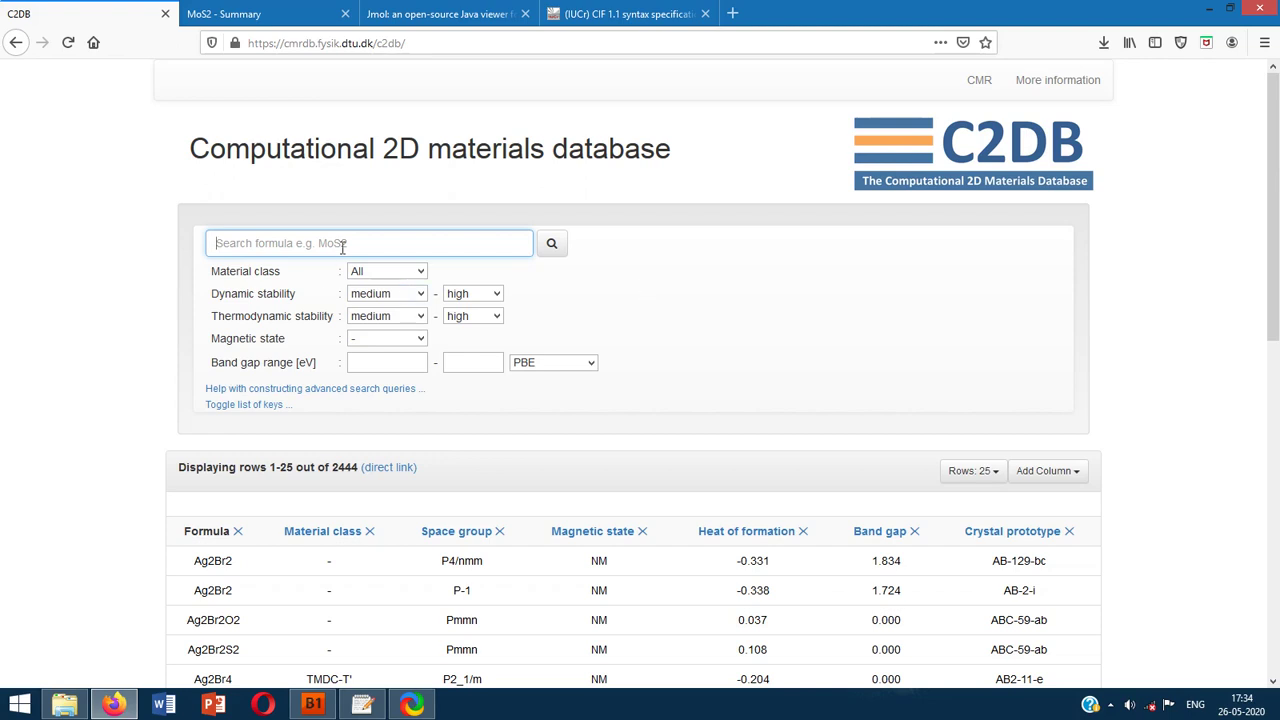
{"action": "left_click", "coordinate": [397, 240]}
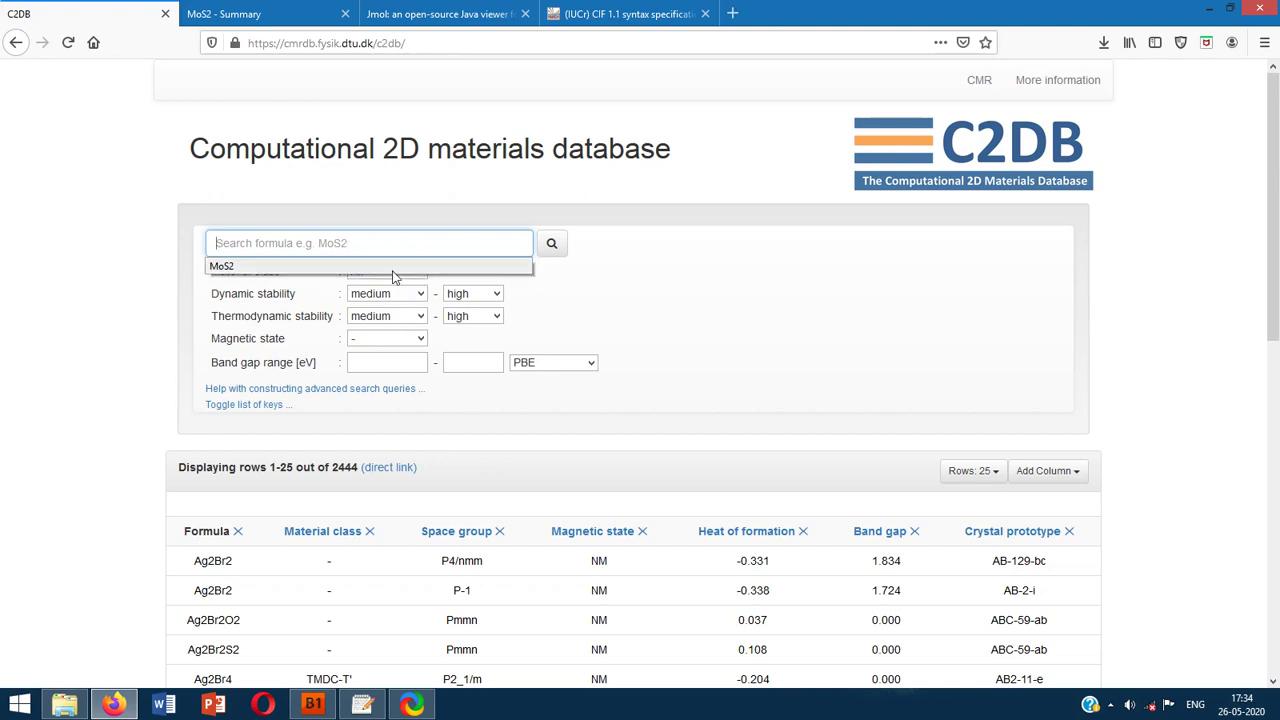
{"action": "left_click", "coordinate": [392, 267]}
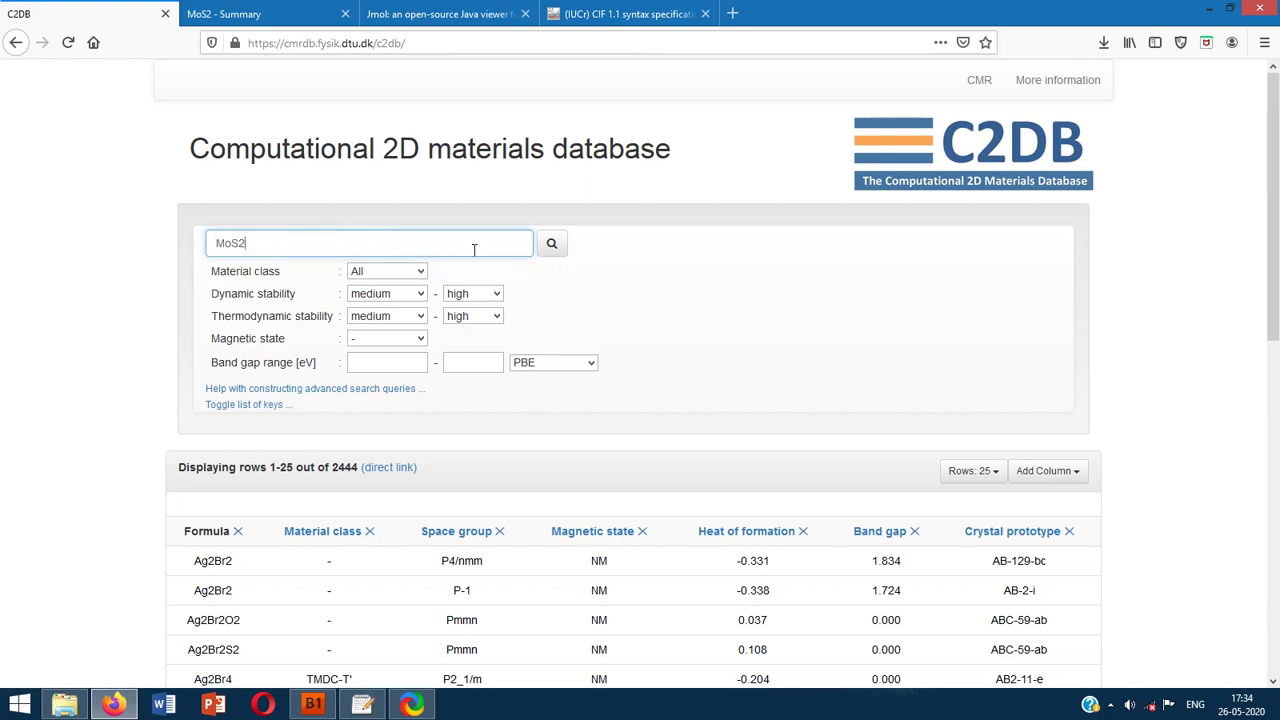
{"action": "key", "text": "BackSpace"}
{"action": "key", "text": "BackSpace"}
{"action": "key", "text": "BackSpace"}
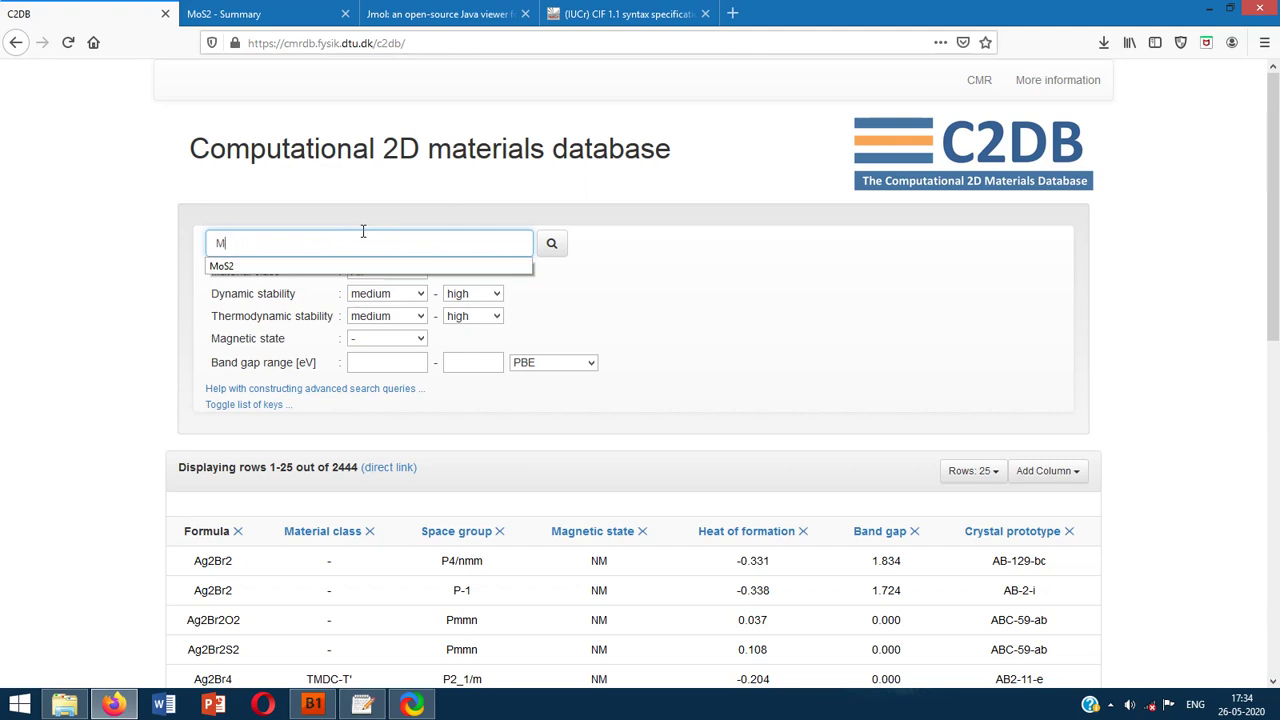
{"action": "type", "text": "oS2"}
{"action": "left_click", "coordinate": [578, 302]}
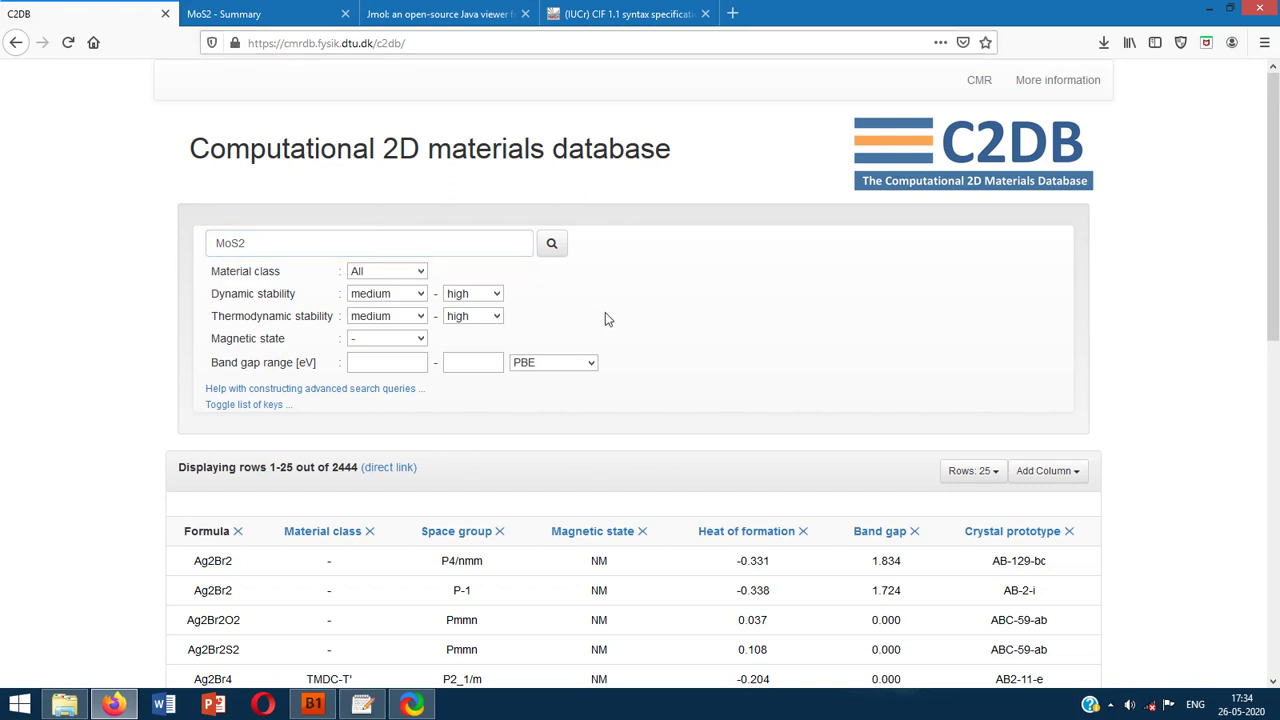
{"action": "left_click", "coordinate": [259, 236]}
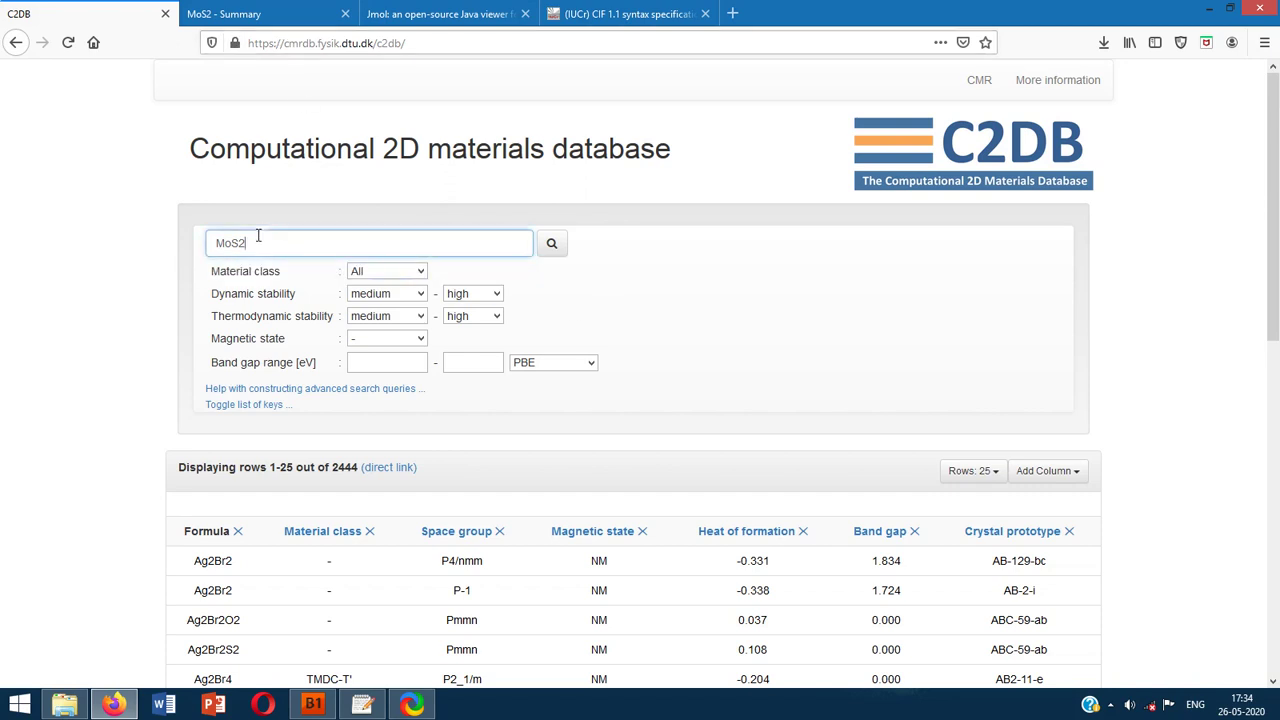
{"action": "left_click", "coordinate": [550, 247]}
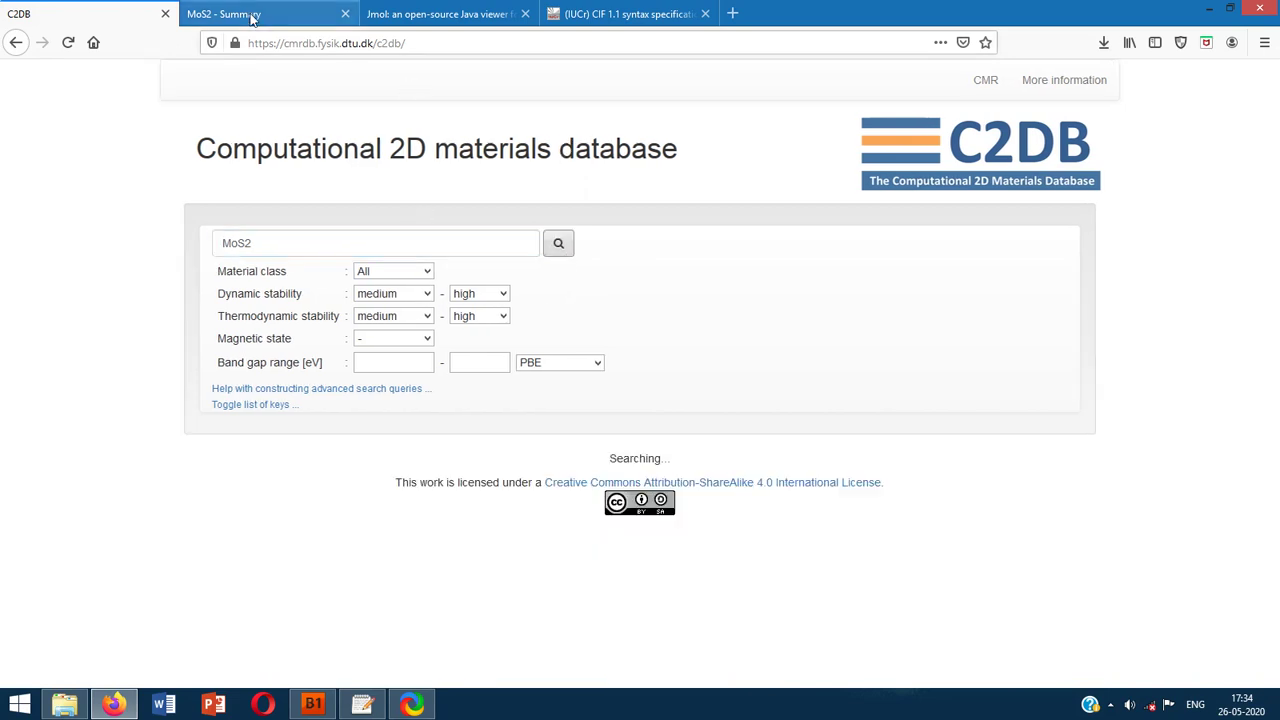
Step: Open the MoS2 summary page and scroll through it to the structure viewer
{"action": "left_click", "coordinate": [252, 18]}
{"action": "left_click", "coordinate": [605, 183]}
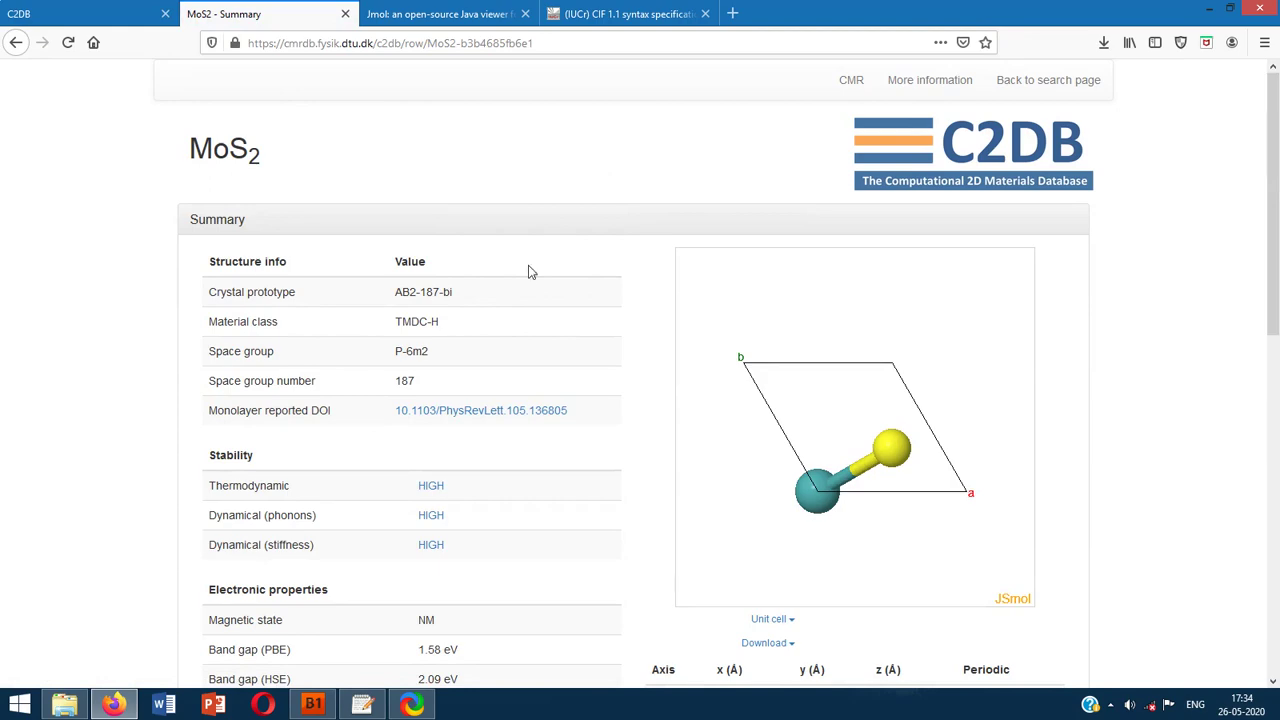
{"action": "scroll", "coordinate": [534, 272], "scroll_direction": "down", "scroll_amount": 1}
{"action": "scroll", "coordinate": [630, 278], "scroll_direction": "down", "scroll_amount": 5}
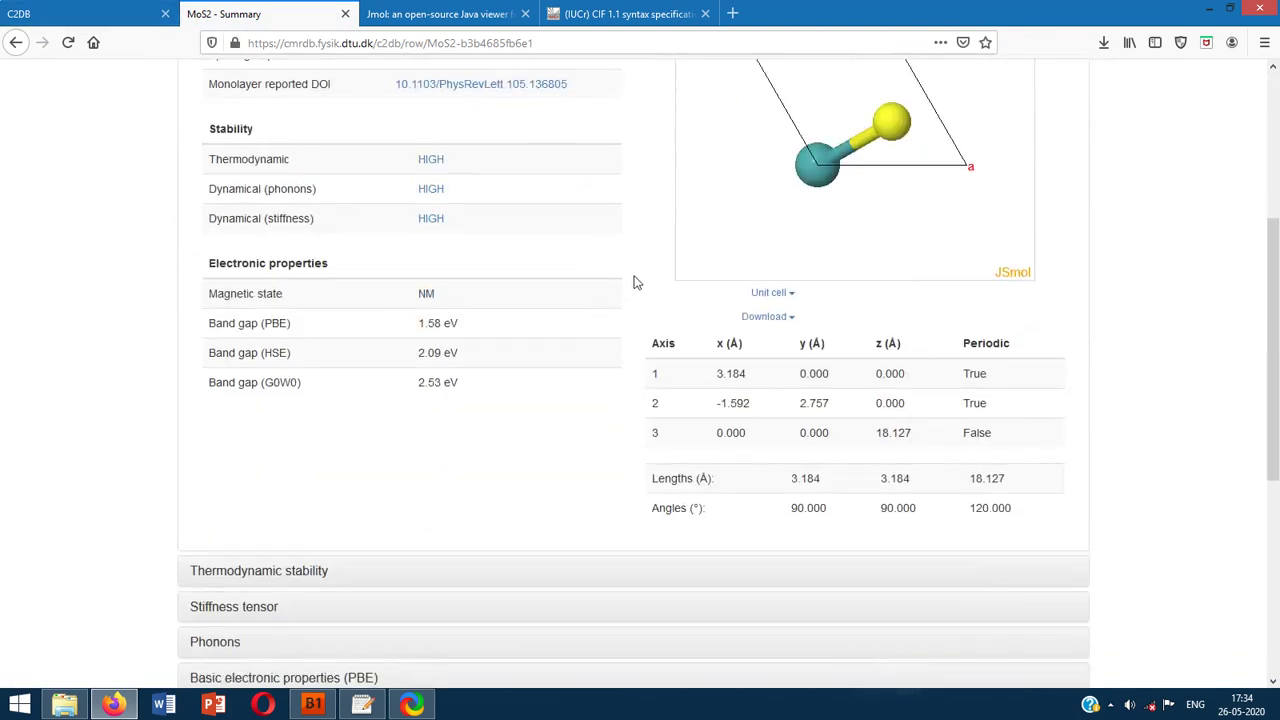
{"action": "left_click", "coordinate": [36, 12]}
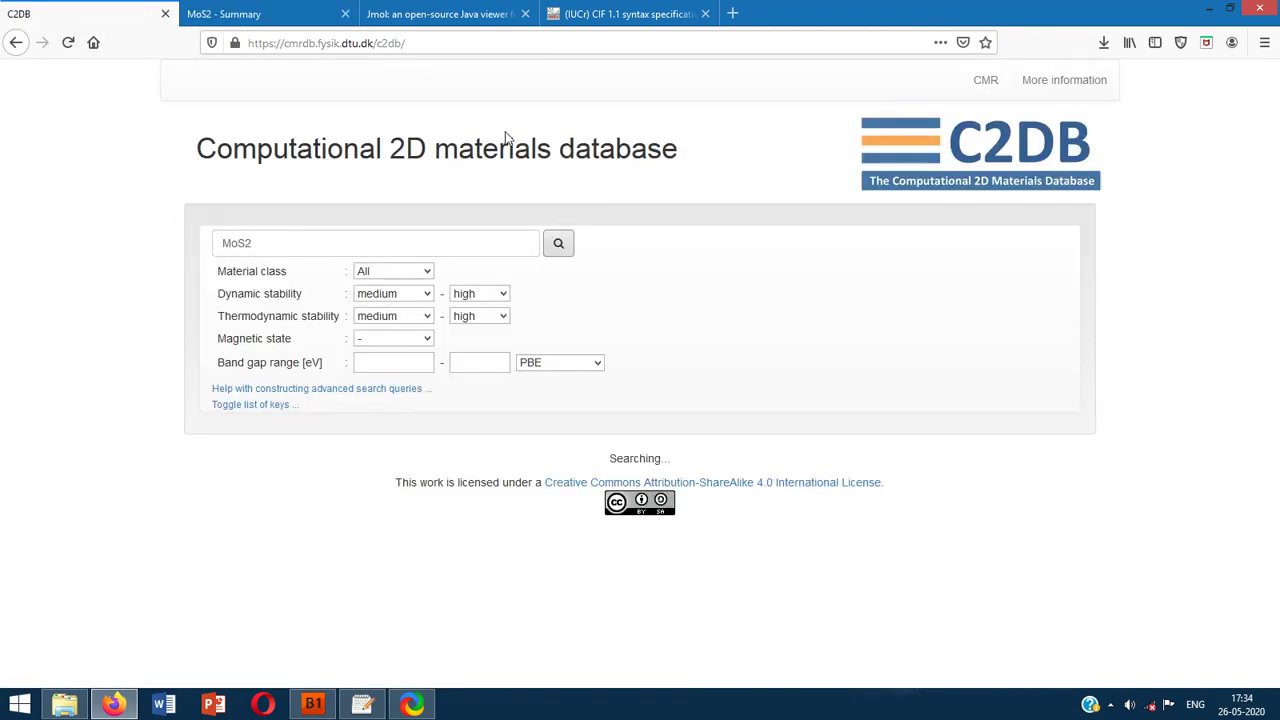
{"action": "left_click", "coordinate": [270, 13]}
{"action": "scroll", "coordinate": [560, 266], "scroll_direction": "up", "scroll_amount": 10}
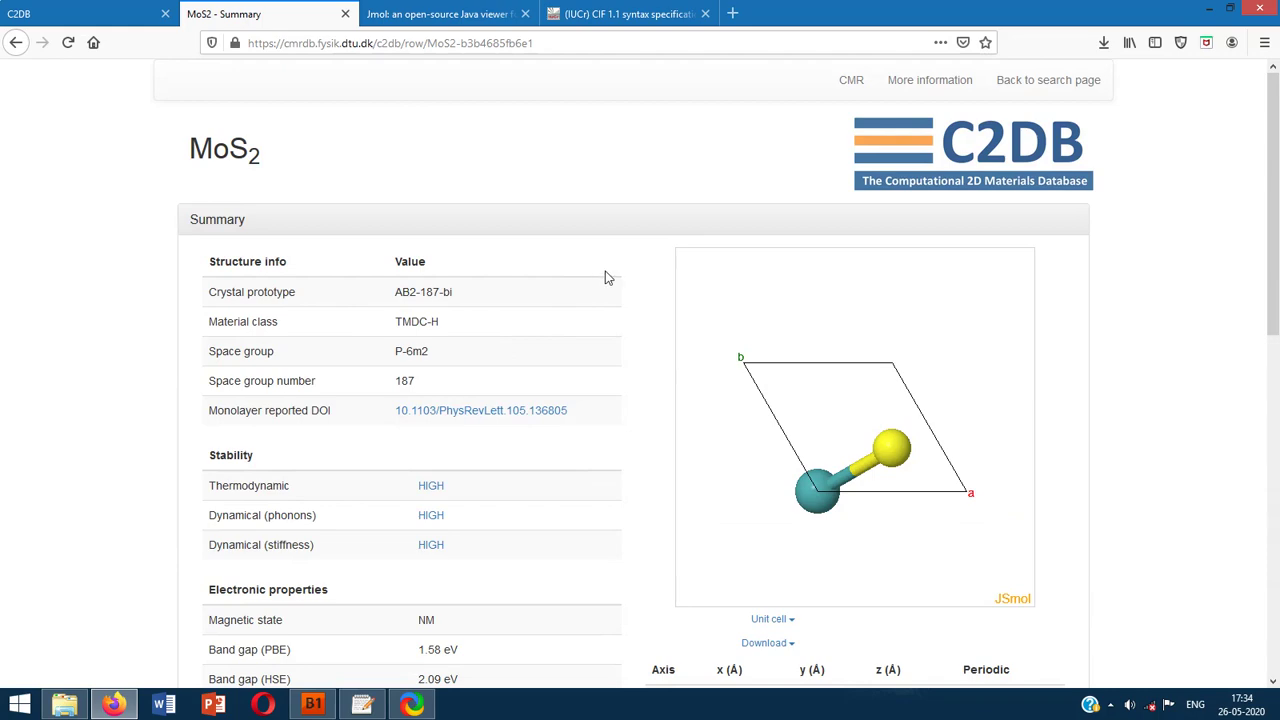
{"action": "scroll", "coordinate": [600, 280], "scroll_direction": "down", "scroll_amount": 3}
{"action": "scroll", "coordinate": [605, 278], "scroll_direction": "down", "scroll_amount": 2}
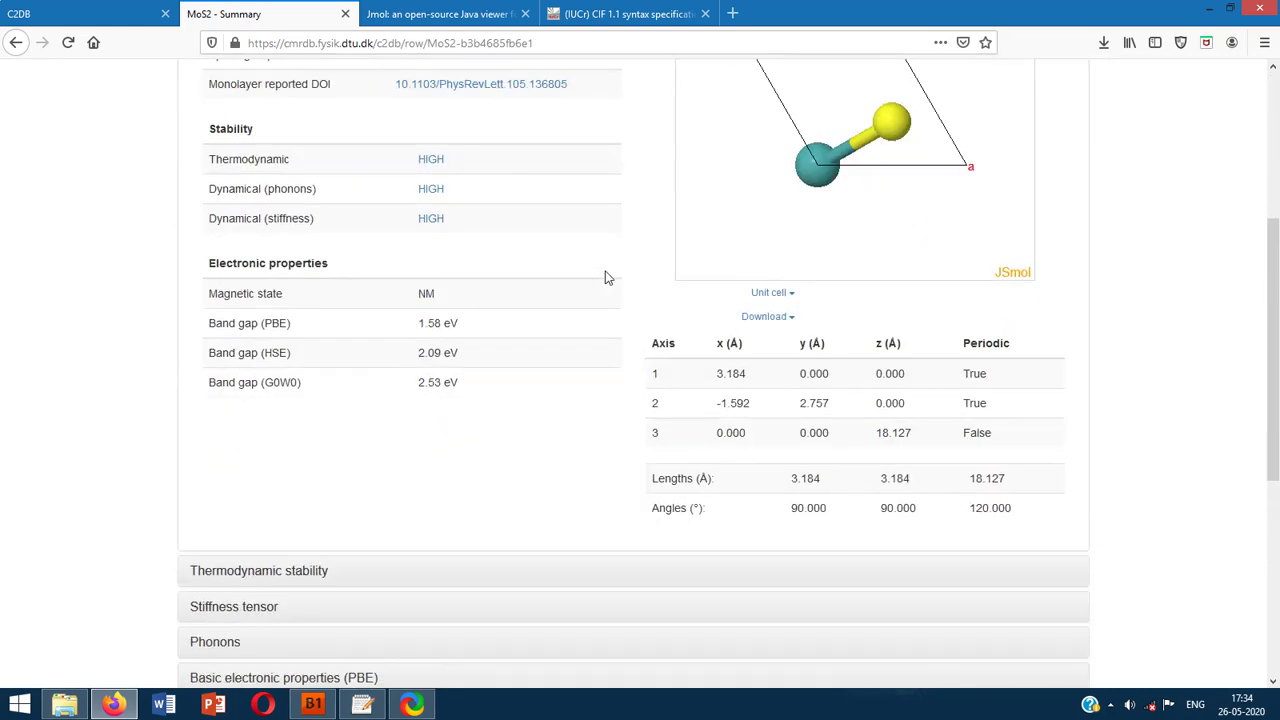
{"action": "scroll", "coordinate": [606, 277], "scroll_direction": "up", "scroll_amount": 2}
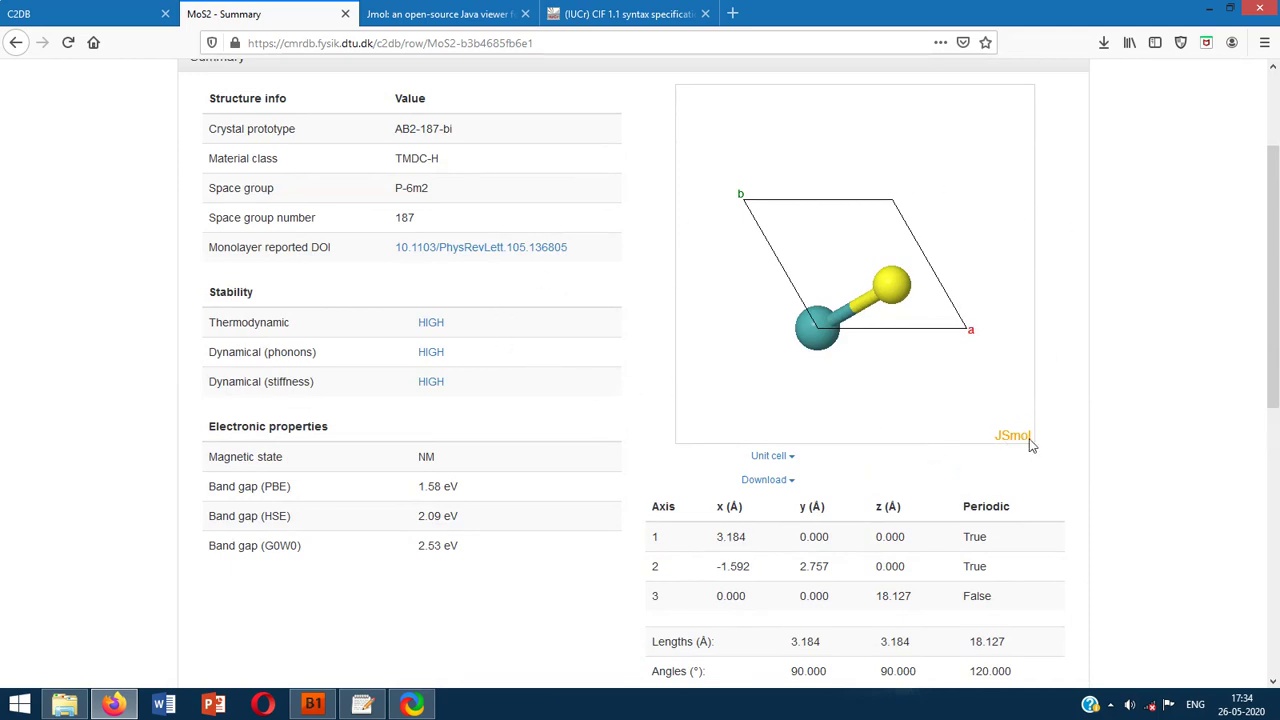
Step: Download the MoS2 monolayer structure in xyz format, then switch to the Jmol page
{"action": "left_click", "coordinate": [762, 457]}
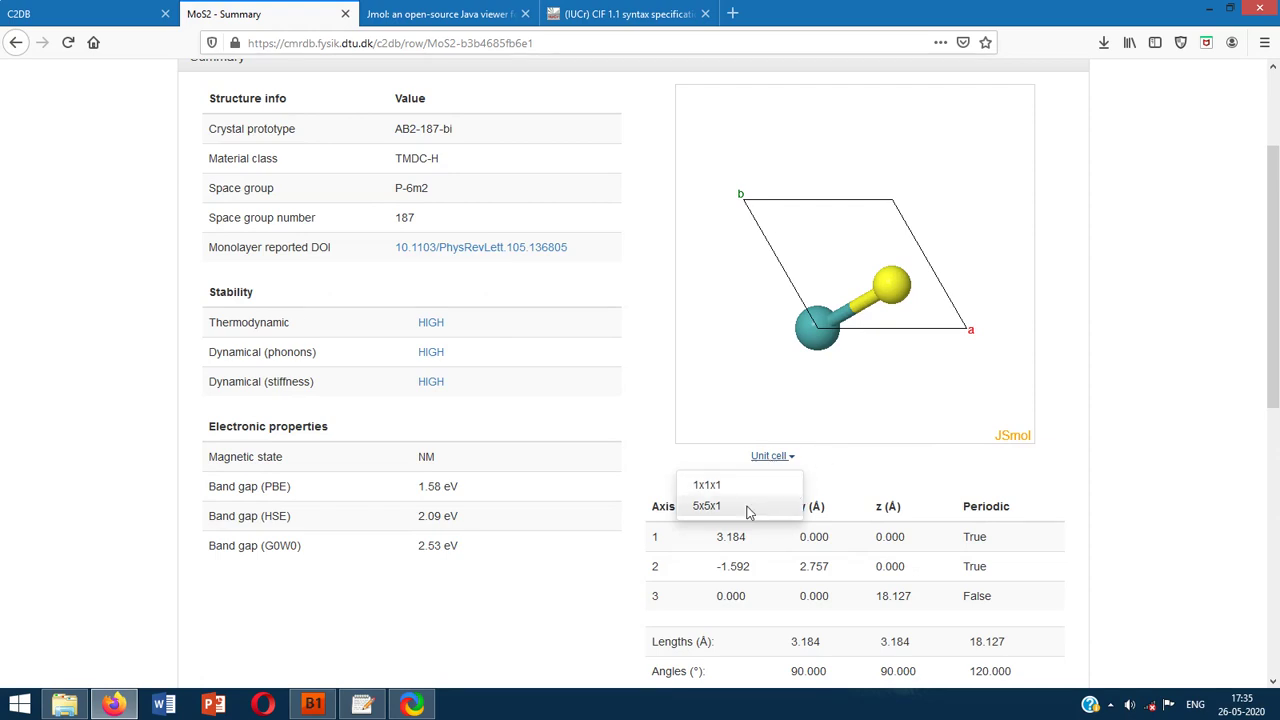
{"action": "left_click", "coordinate": [920, 484]}
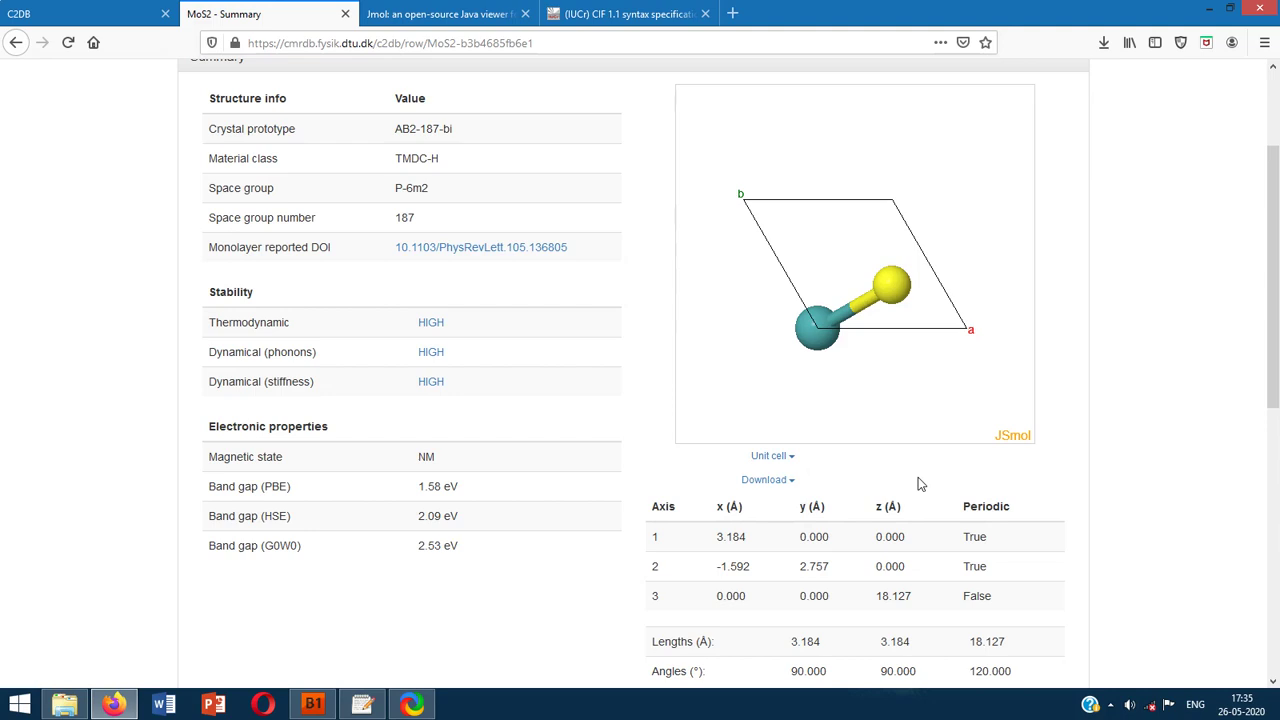
{"action": "left_click", "coordinate": [788, 481]}
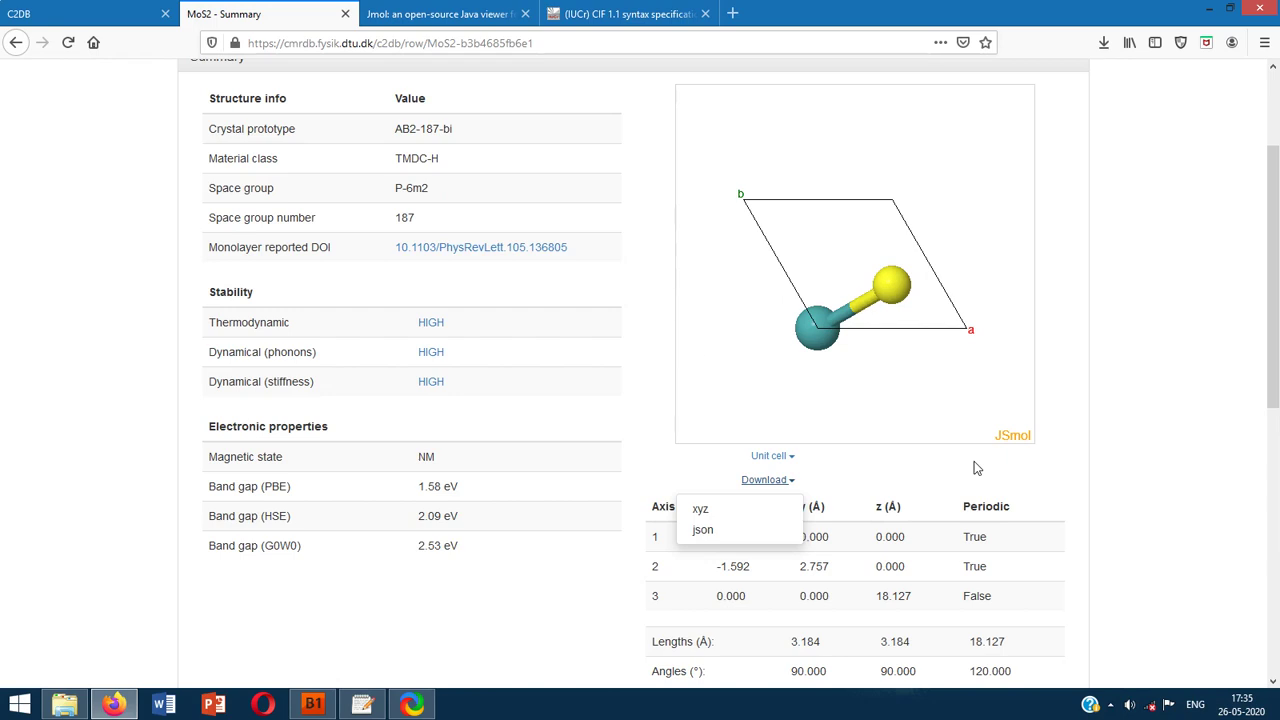
{"action": "scroll", "coordinate": [644, 250], "scroll_direction": "up", "scroll_amount": 2}
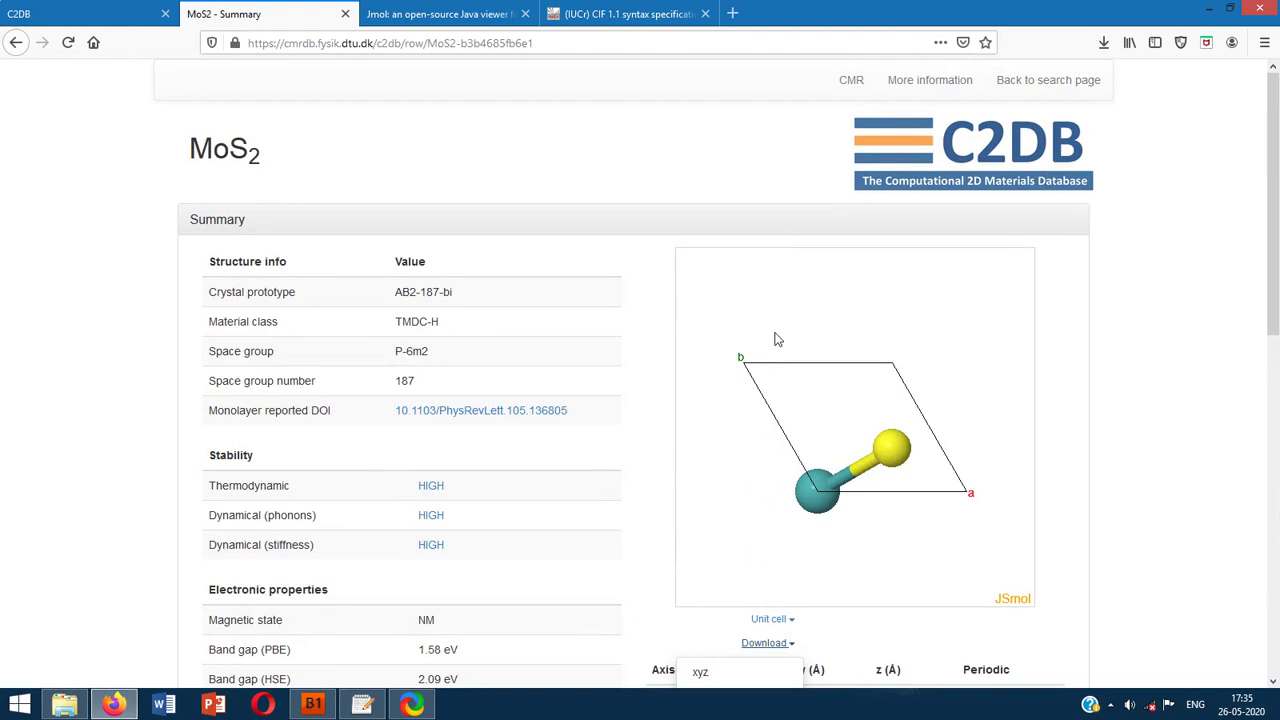
{"action": "left_click", "coordinate": [1142, 530]}
{"action": "scroll", "coordinate": [1142, 530], "scroll_direction": "down", "scroll_amount": 3}
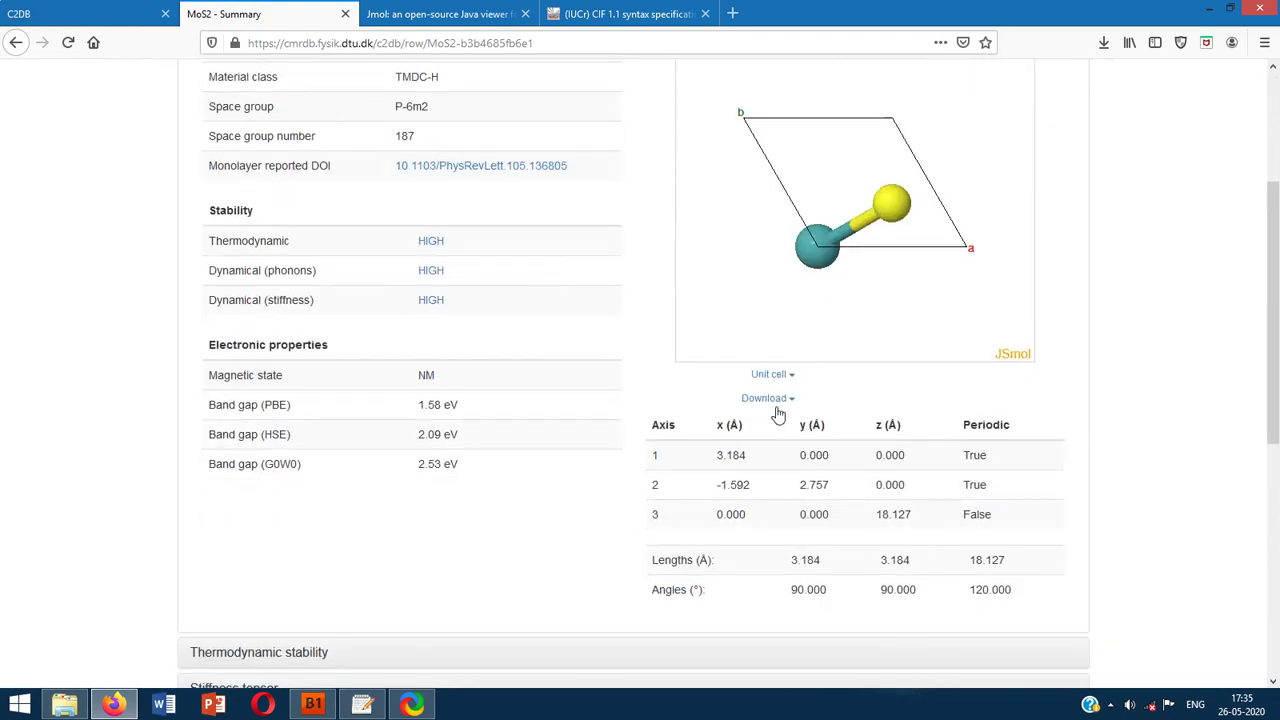
{"action": "left_click", "coordinate": [777, 410]}
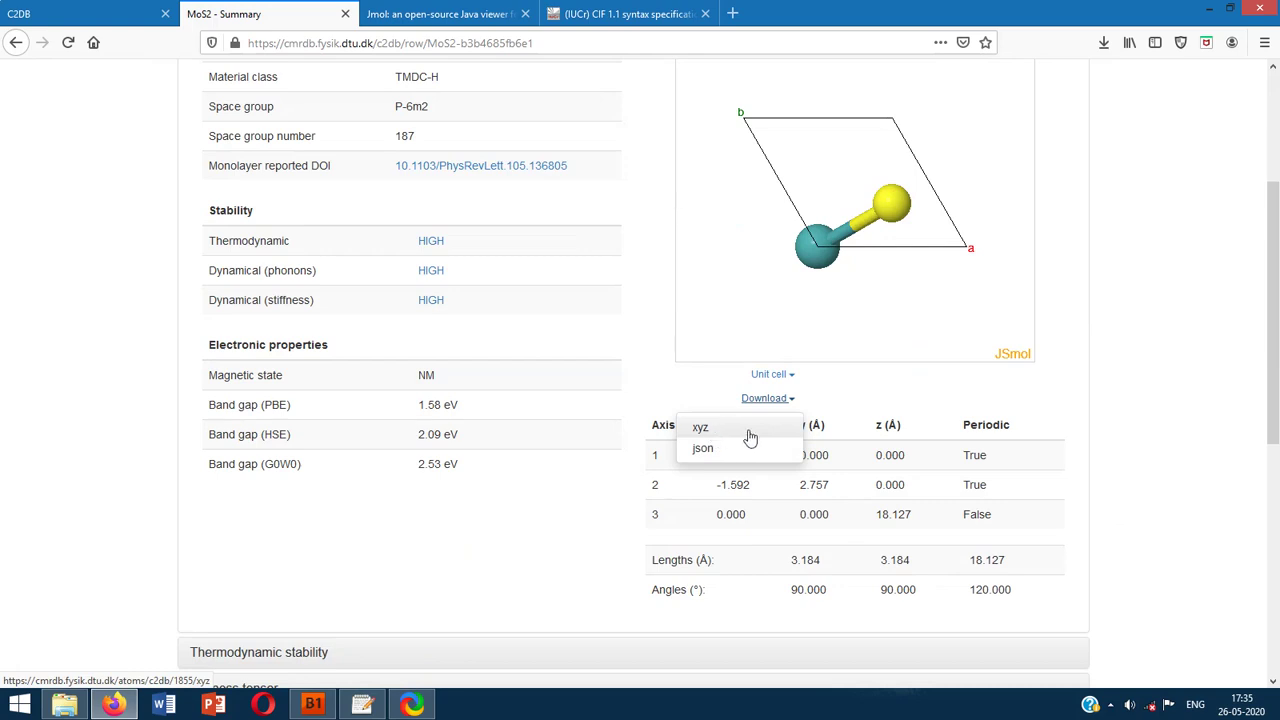
{"action": "left_click", "coordinate": [750, 438]}
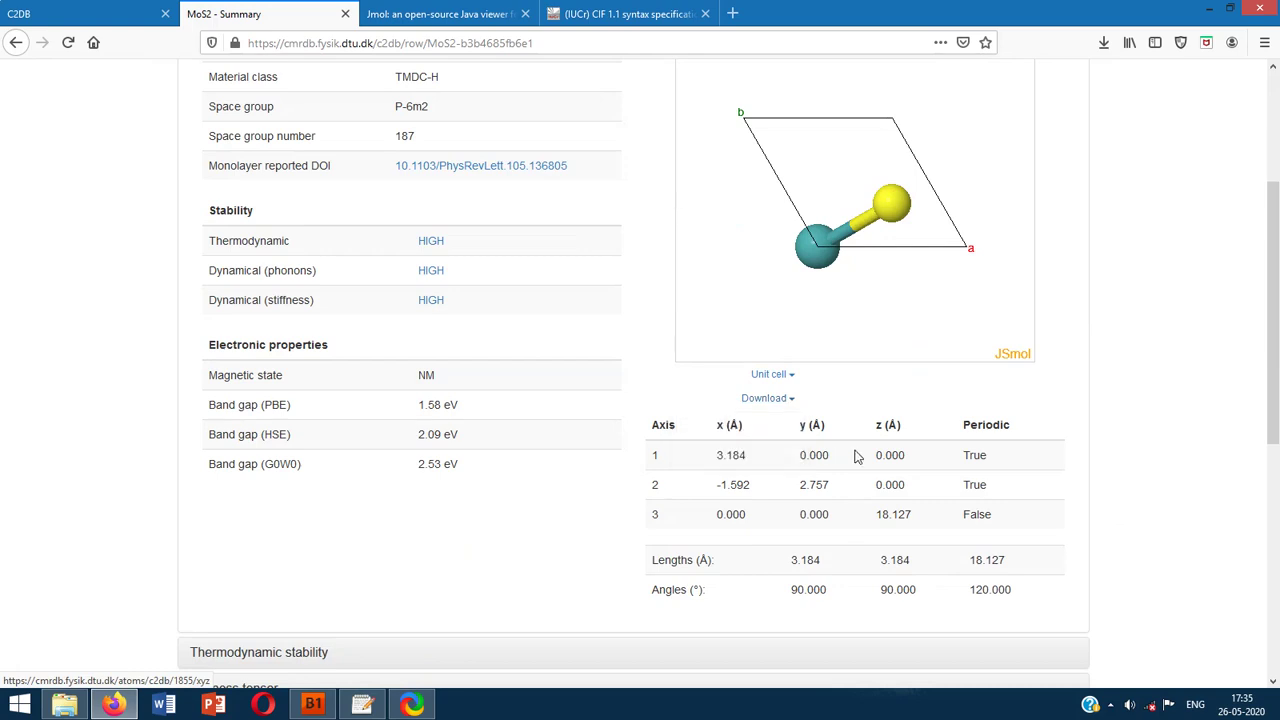
{"action": "left_click", "coordinate": [425, 13]}
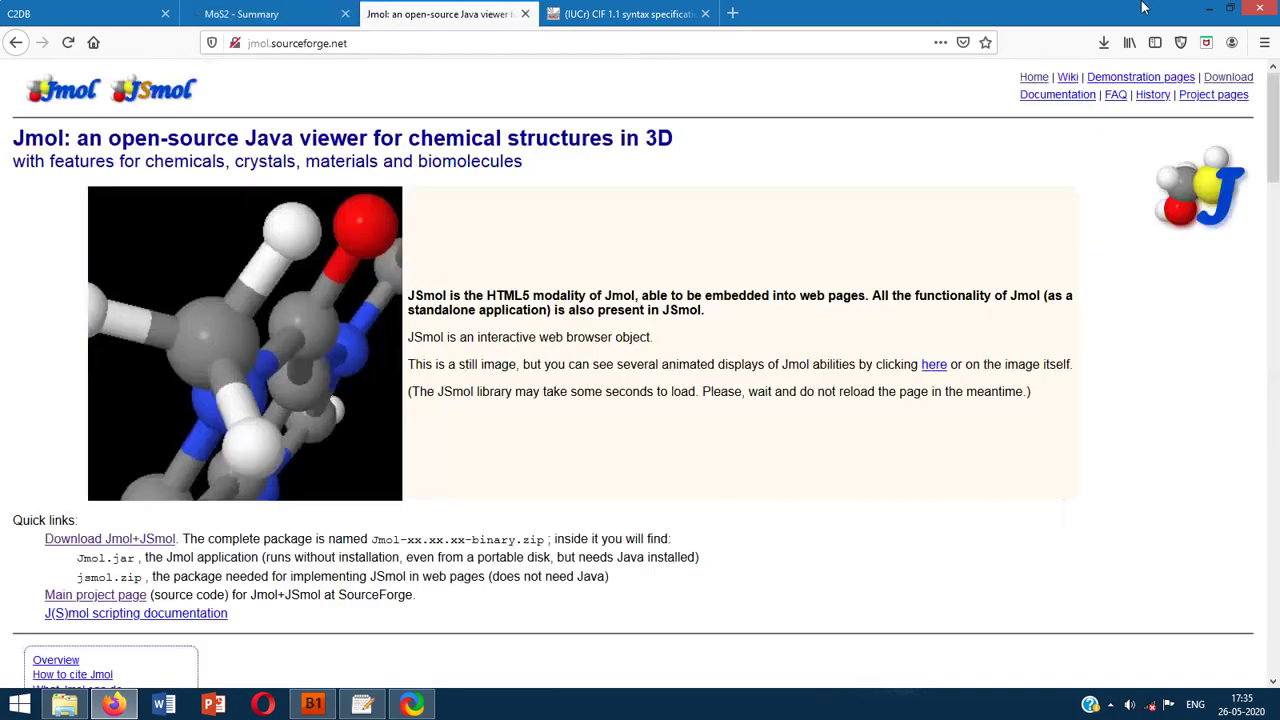
Step: Minimize Firefox, bring up gedit with c2db-1855.xyz, and view gr.cif full-screen
{"action": "left_click", "coordinate": [1212, 16]}
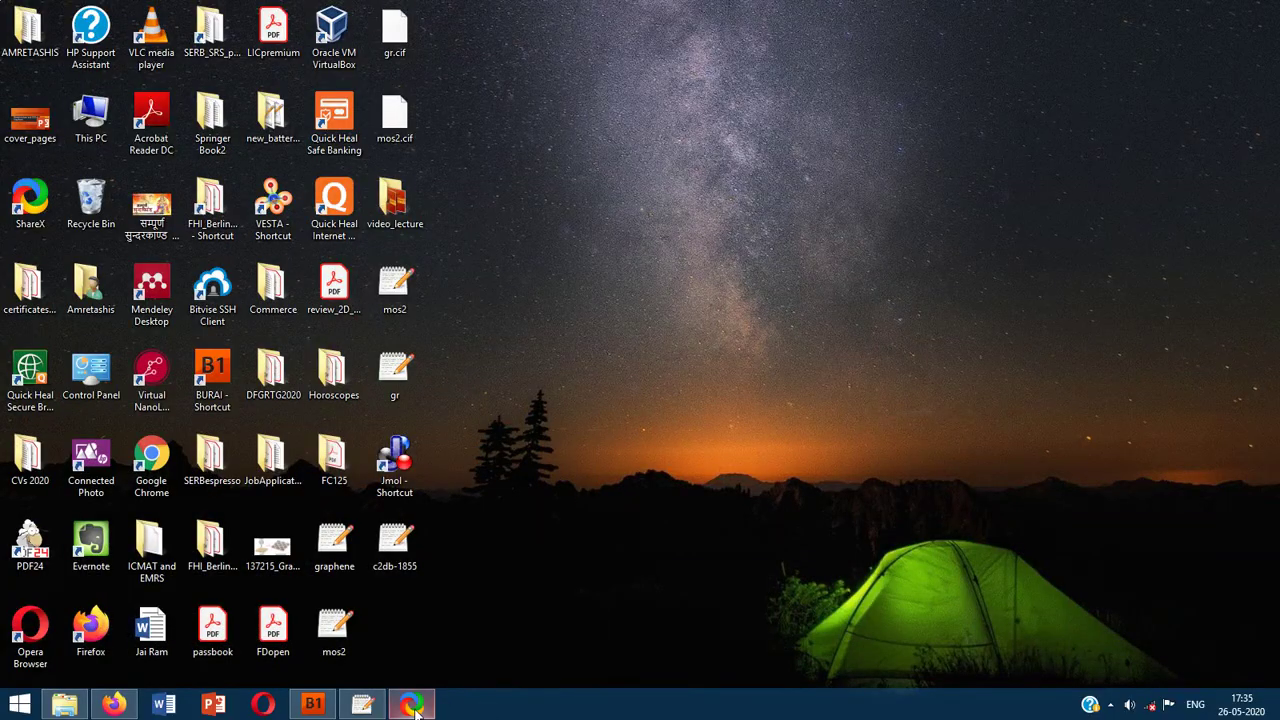
{"action": "mouse_move", "coordinate": [416, 708]}
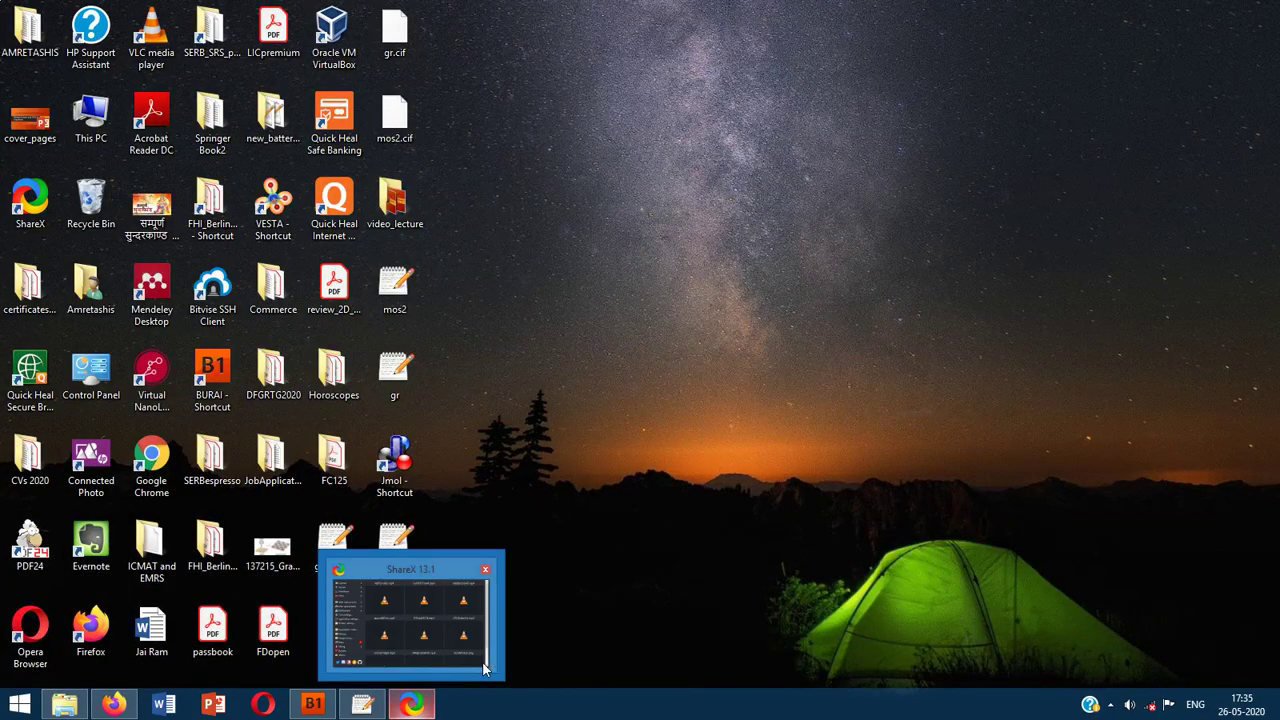
{"action": "left_click", "coordinate": [408, 675]}
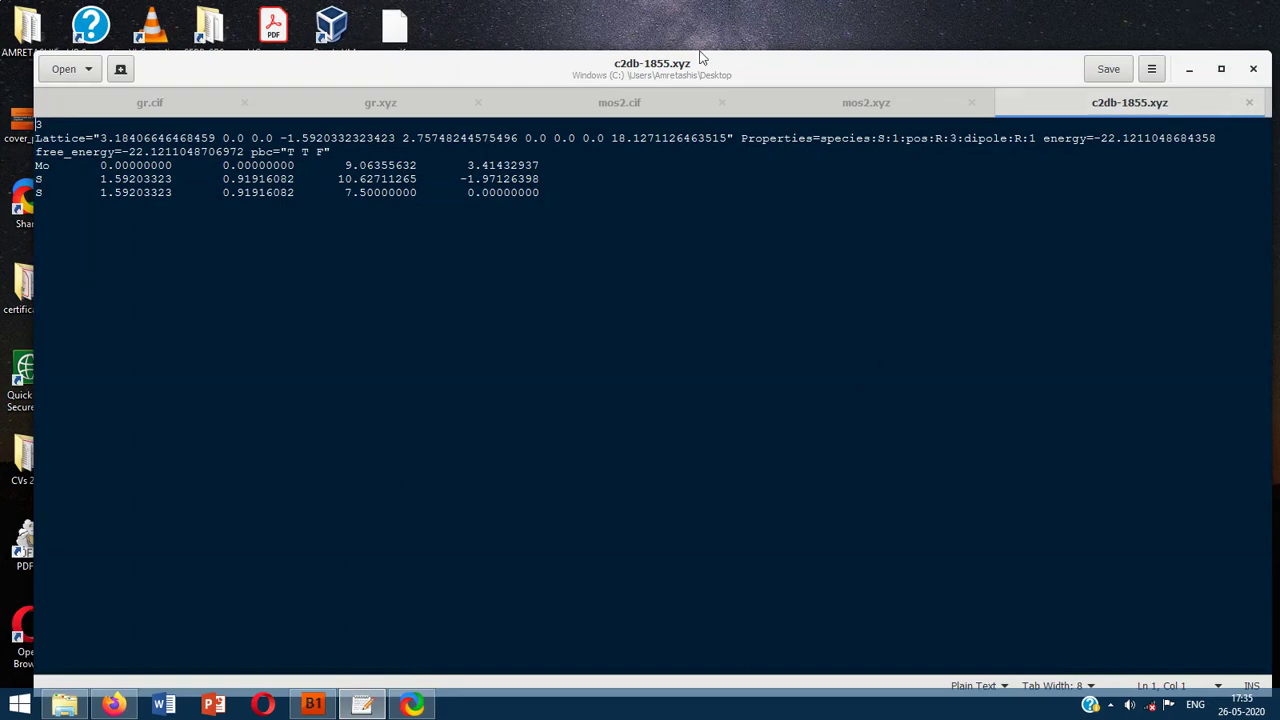
{"action": "left_click", "coordinate": [170, 104]}
{"action": "left_click", "coordinate": [1221, 69]}
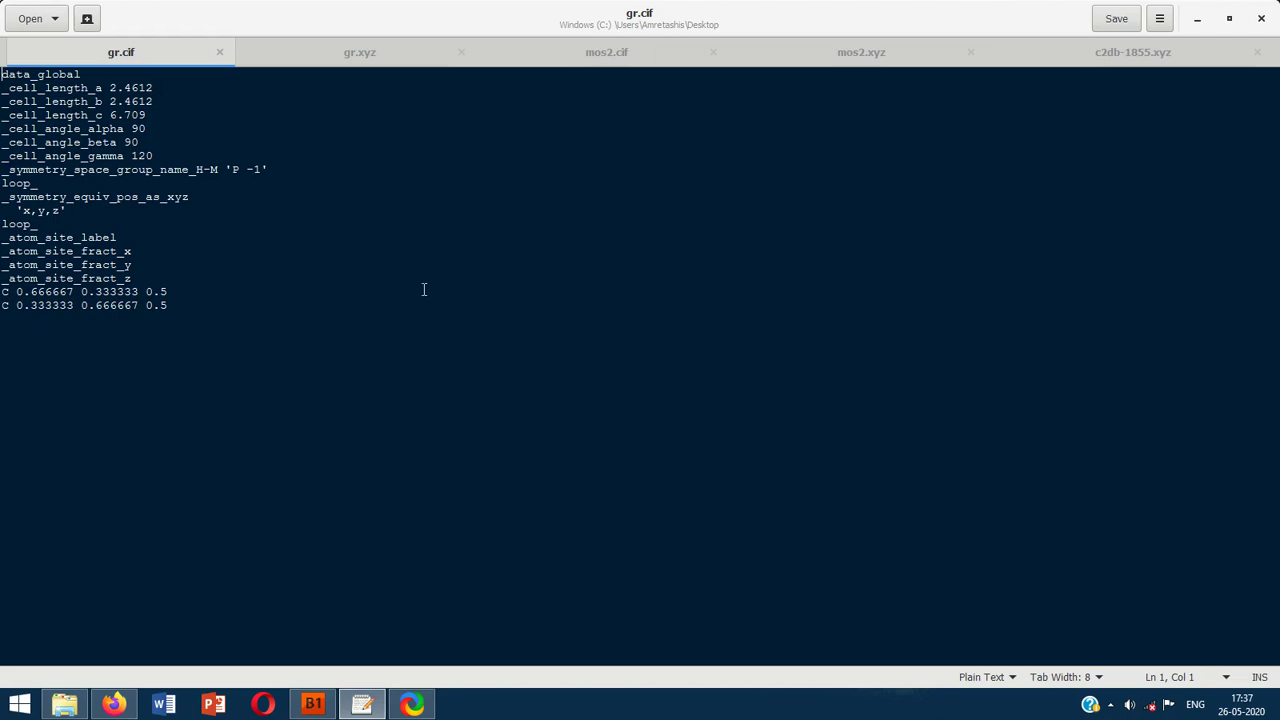
{"action": "left_click", "coordinate": [323, 54]}
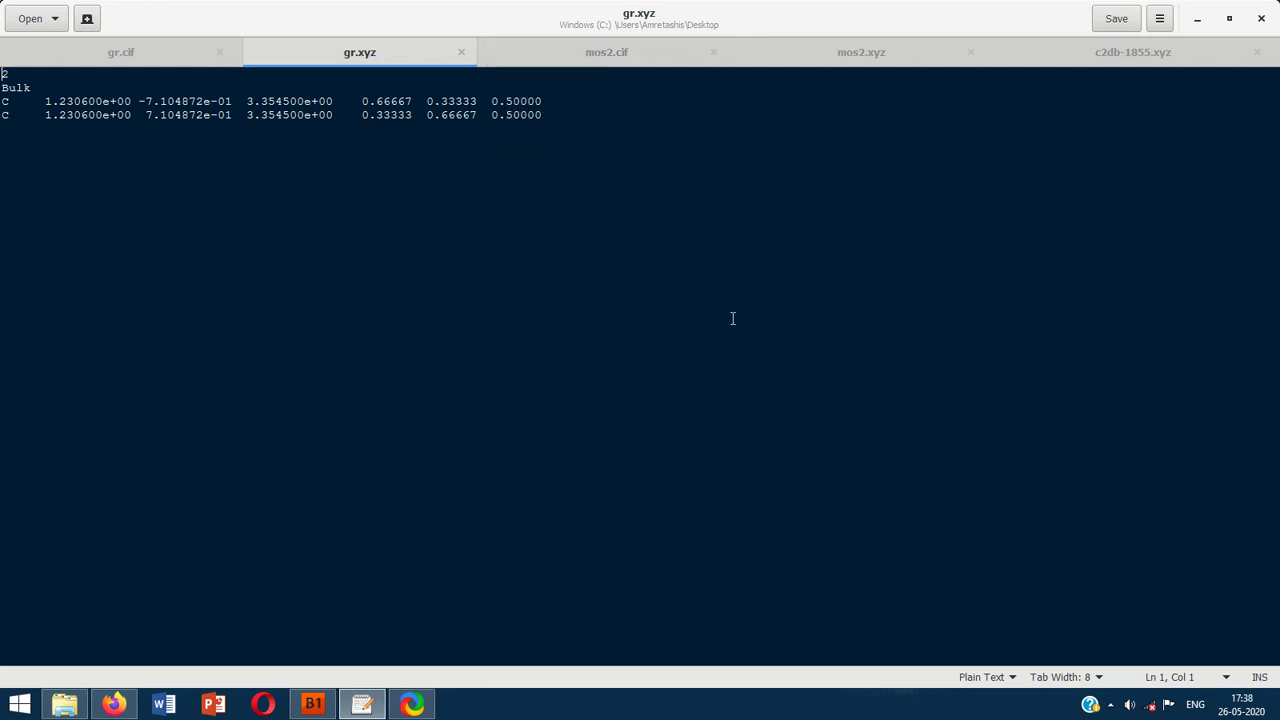
Step: Move the c2db-1855.xyz tab after gr.xyz, then bring that file back up in gedit
{"action": "left_click", "coordinate": [1128, 62]}
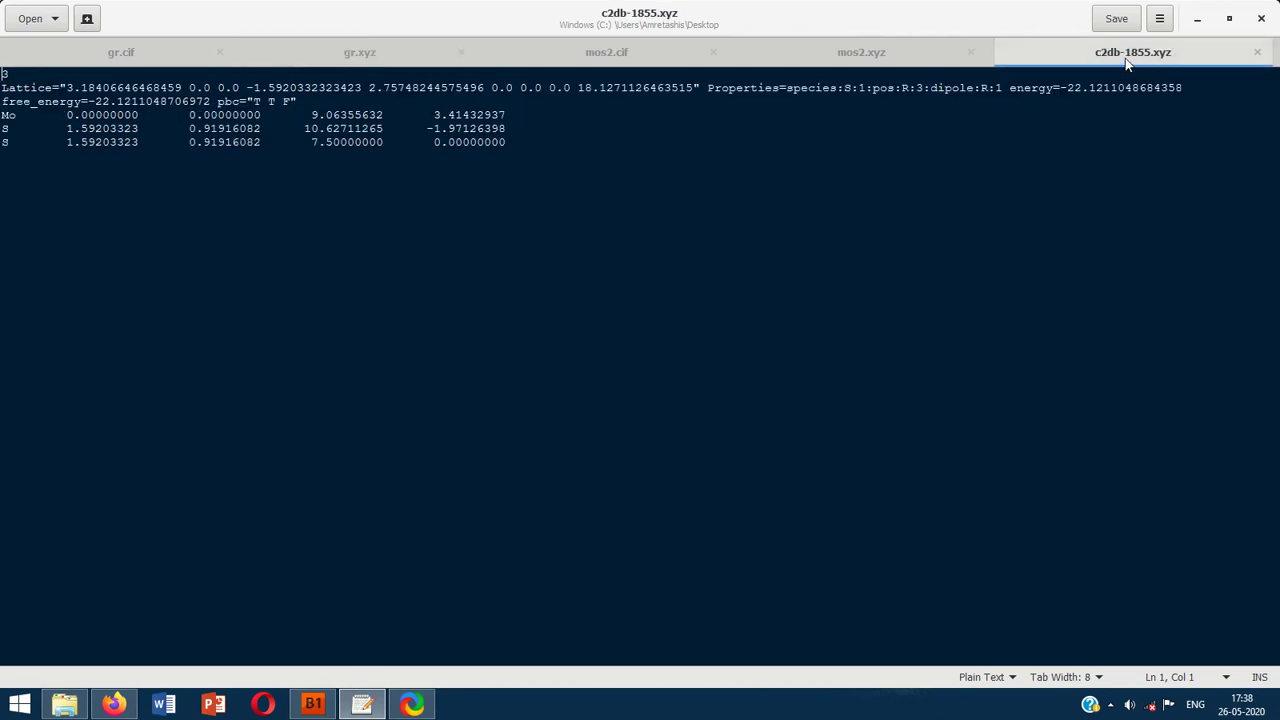
{"action": "left_click_drag", "start_coordinate": [1124, 58], "coordinate": [613, 67]}
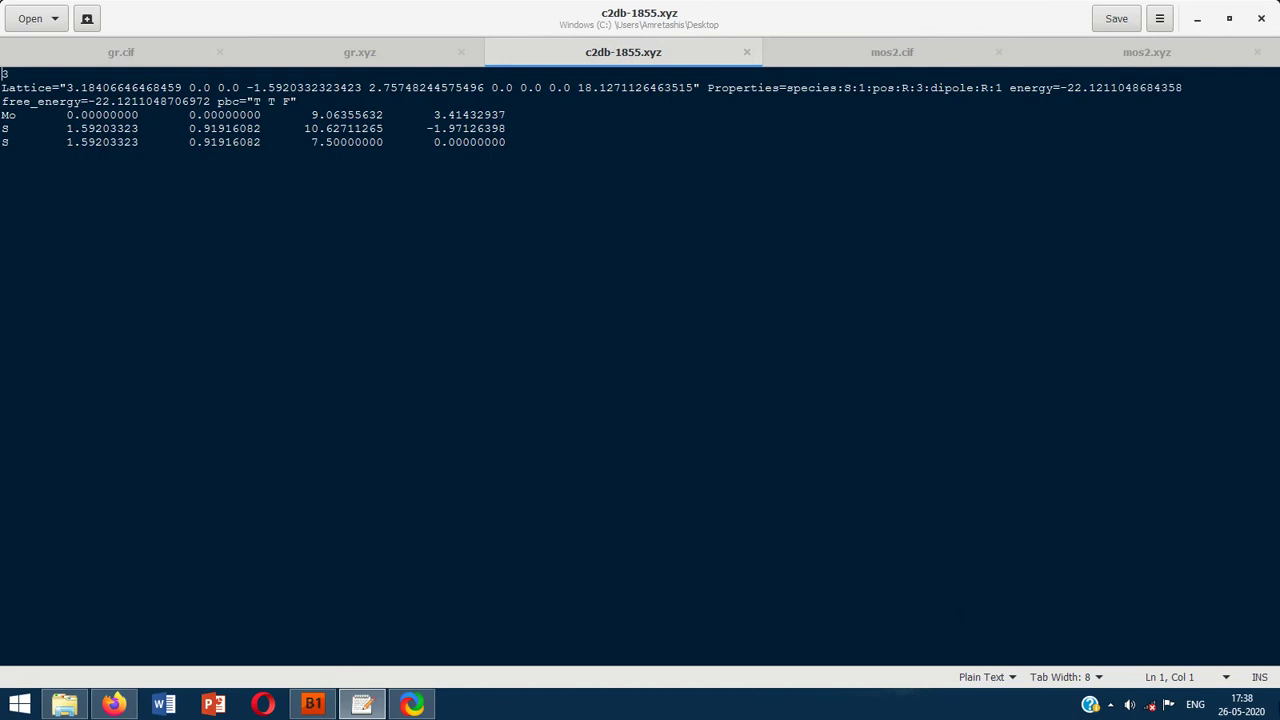
{"action": "left_click", "coordinate": [1277, 713]}
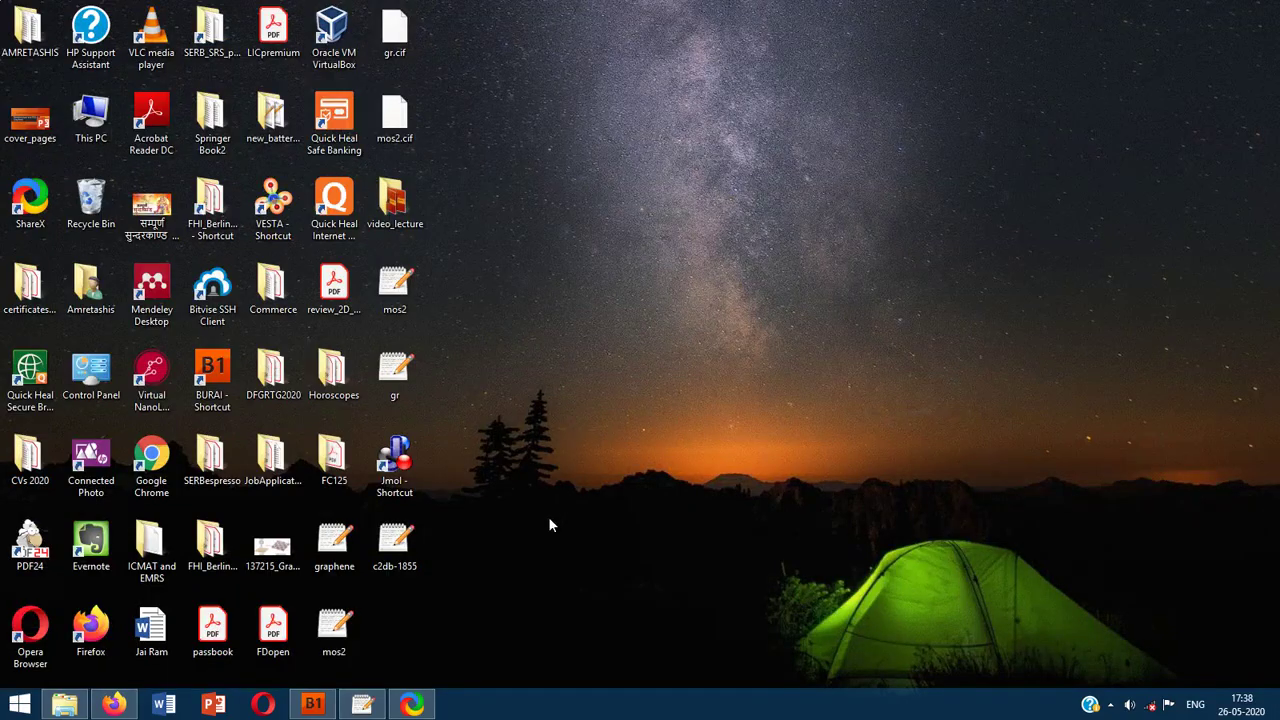
{"action": "left_click", "coordinate": [398, 555]}
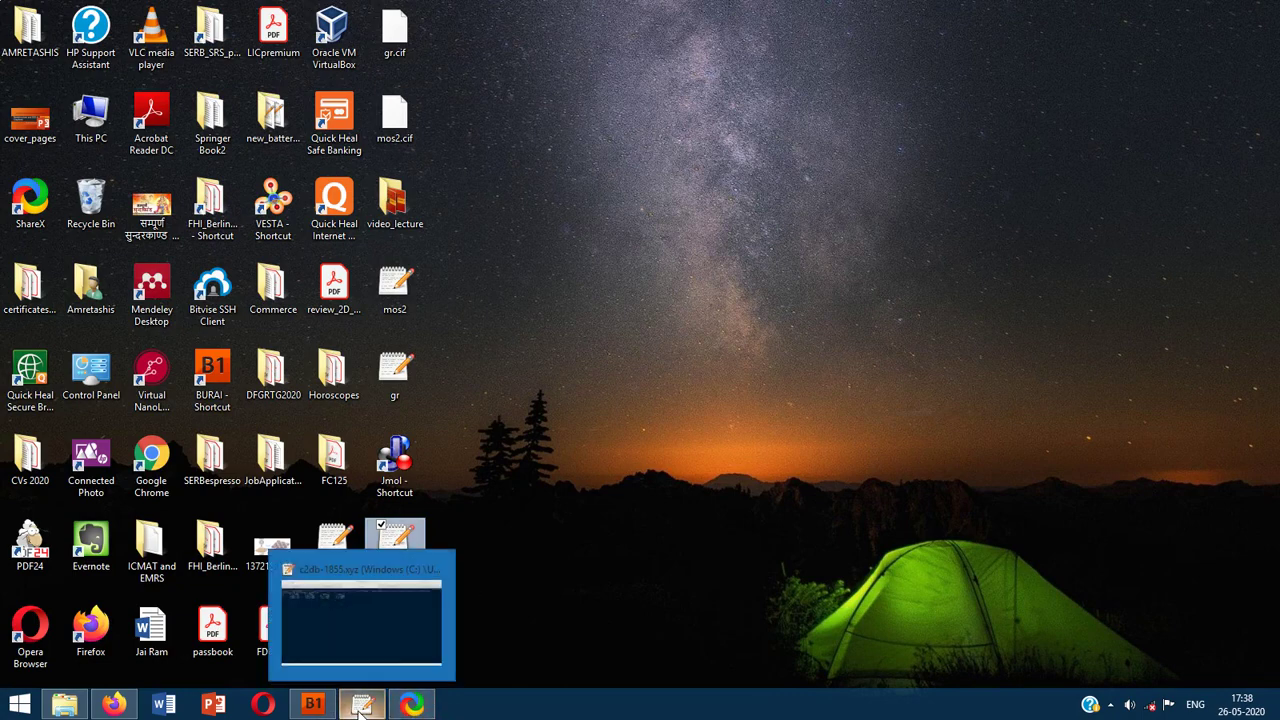
{"action": "mouse_move", "coordinate": [110, 708]}
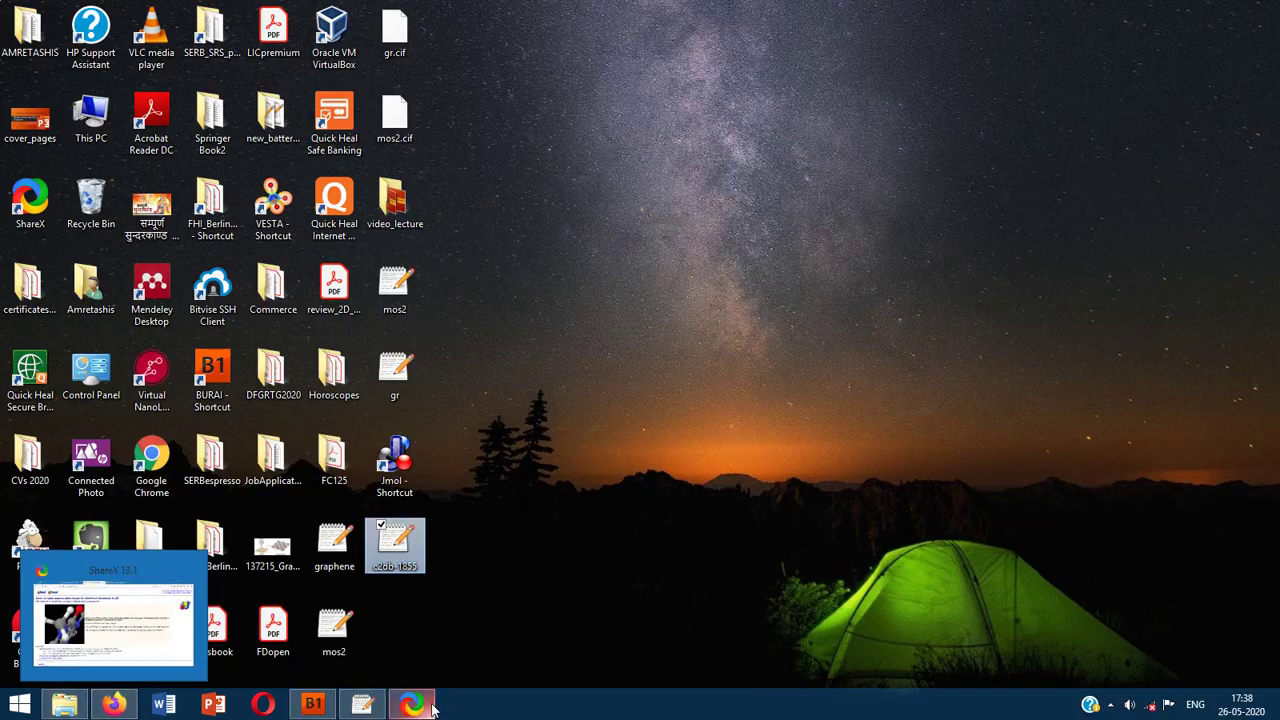
{"action": "left_click", "coordinate": [362, 706]}
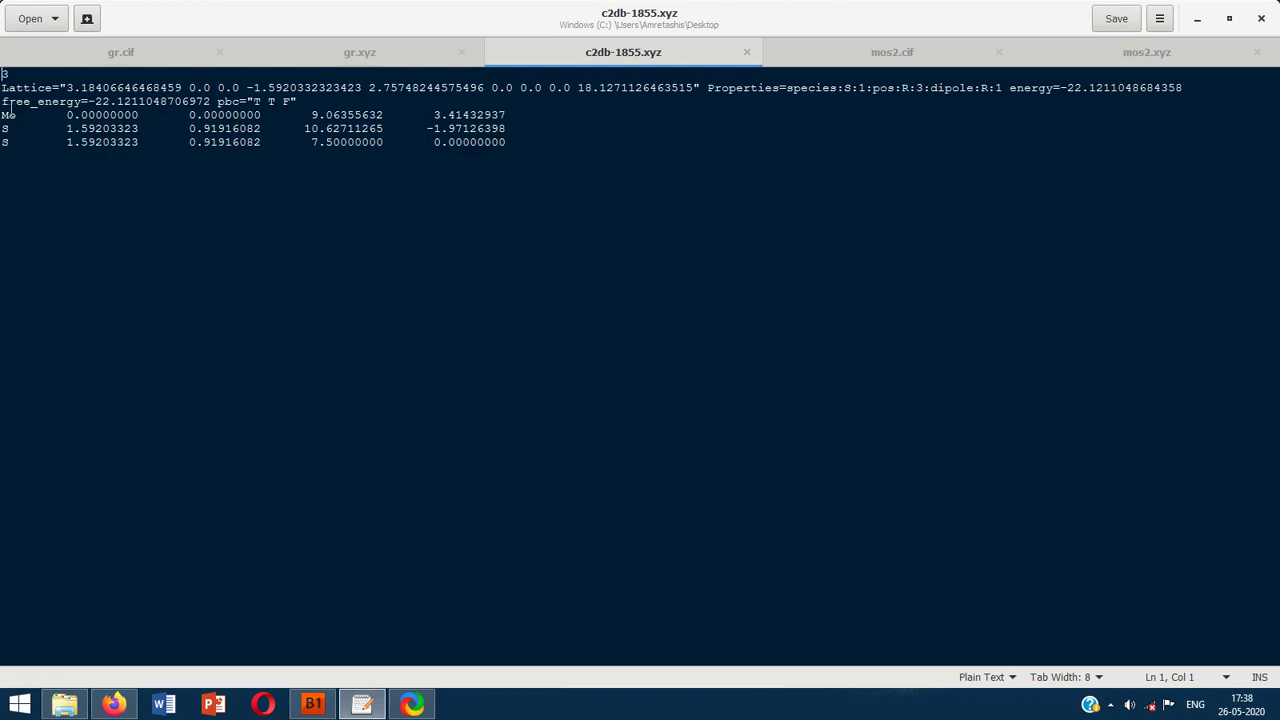
Step: In Firefox, go back from the Server Not Found tab to the MoS2 page, then minimize it
{"action": "left_click", "coordinate": [116, 706]}
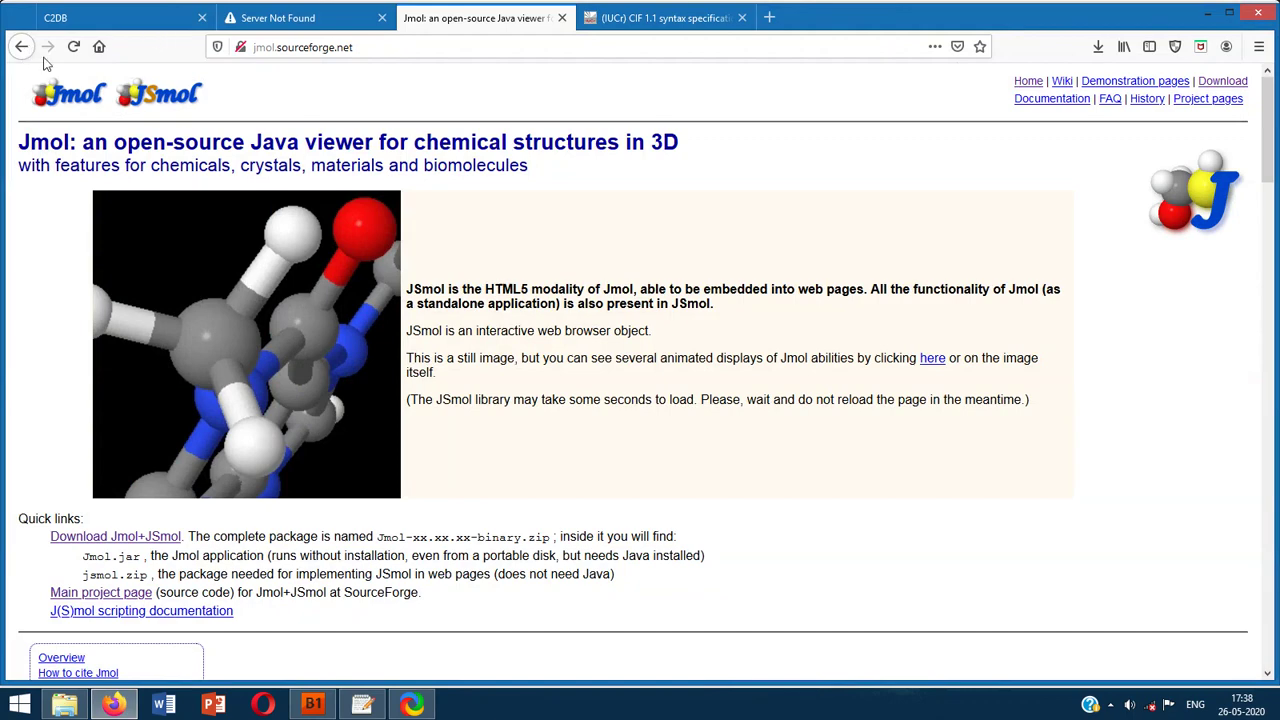
{"action": "left_click", "coordinate": [300, 20]}
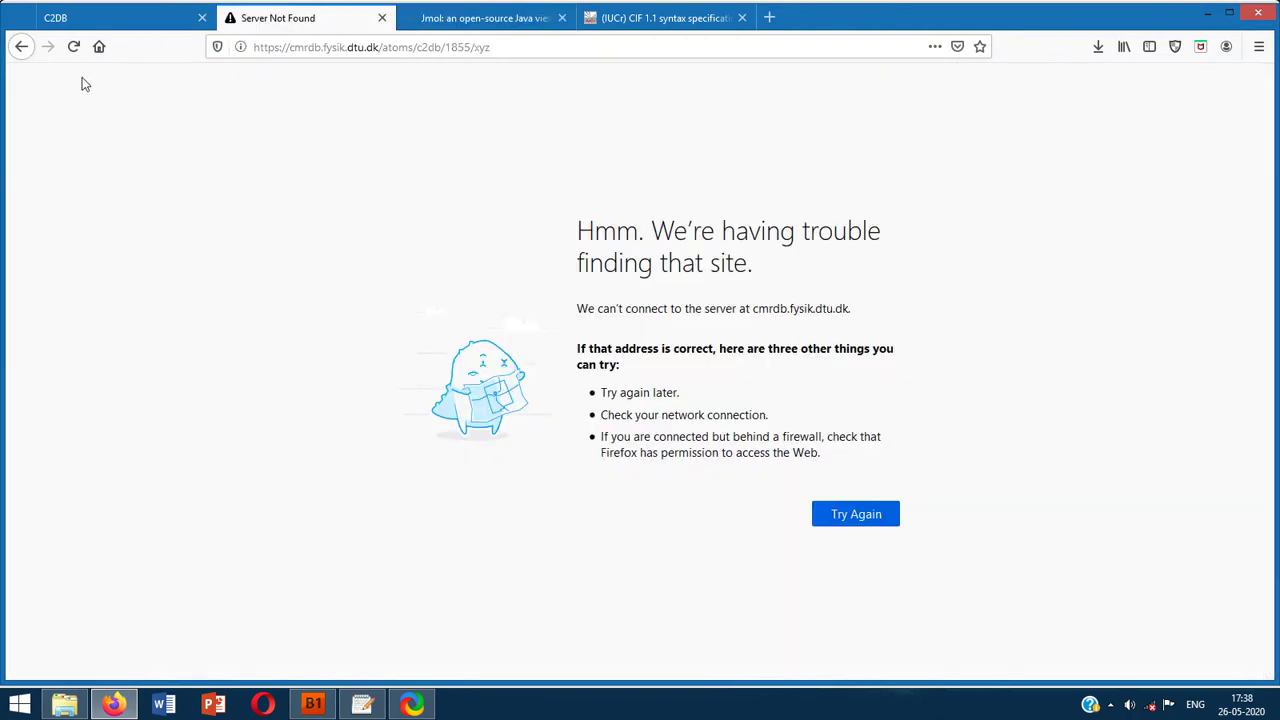
{"action": "left_click", "coordinate": [22, 56]}
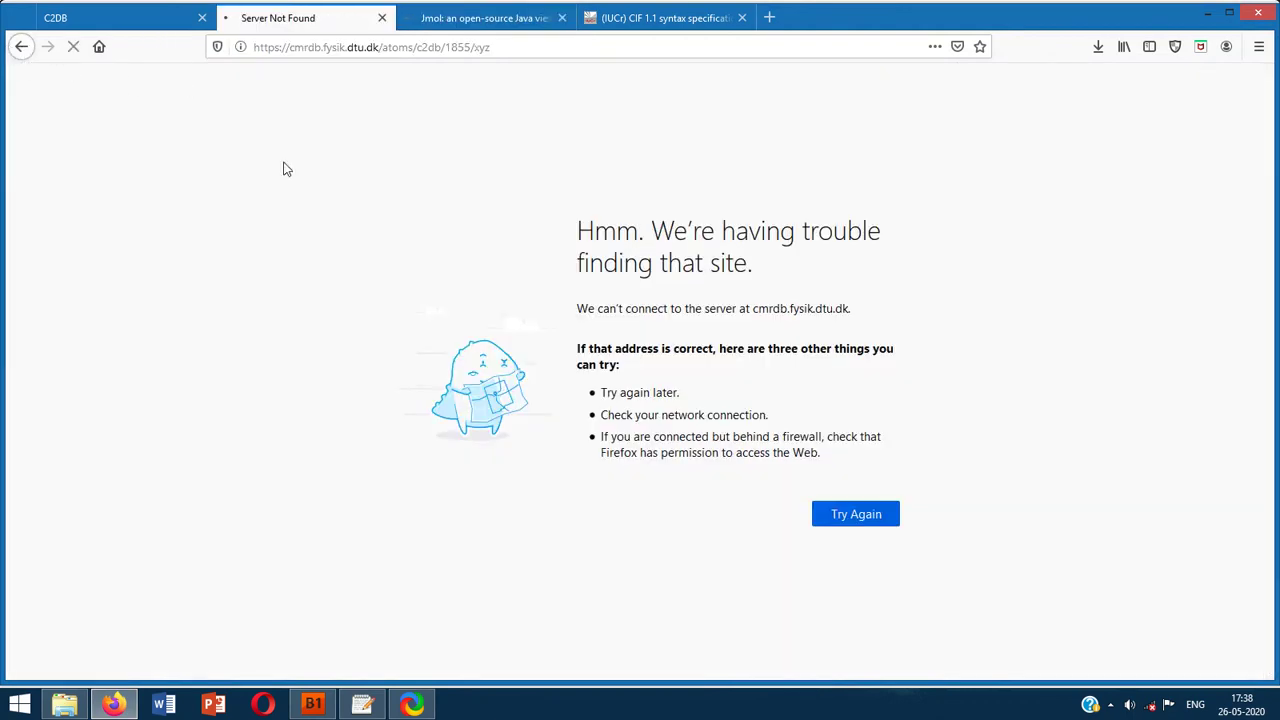
{"action": "left_click", "coordinate": [1207, 12]}
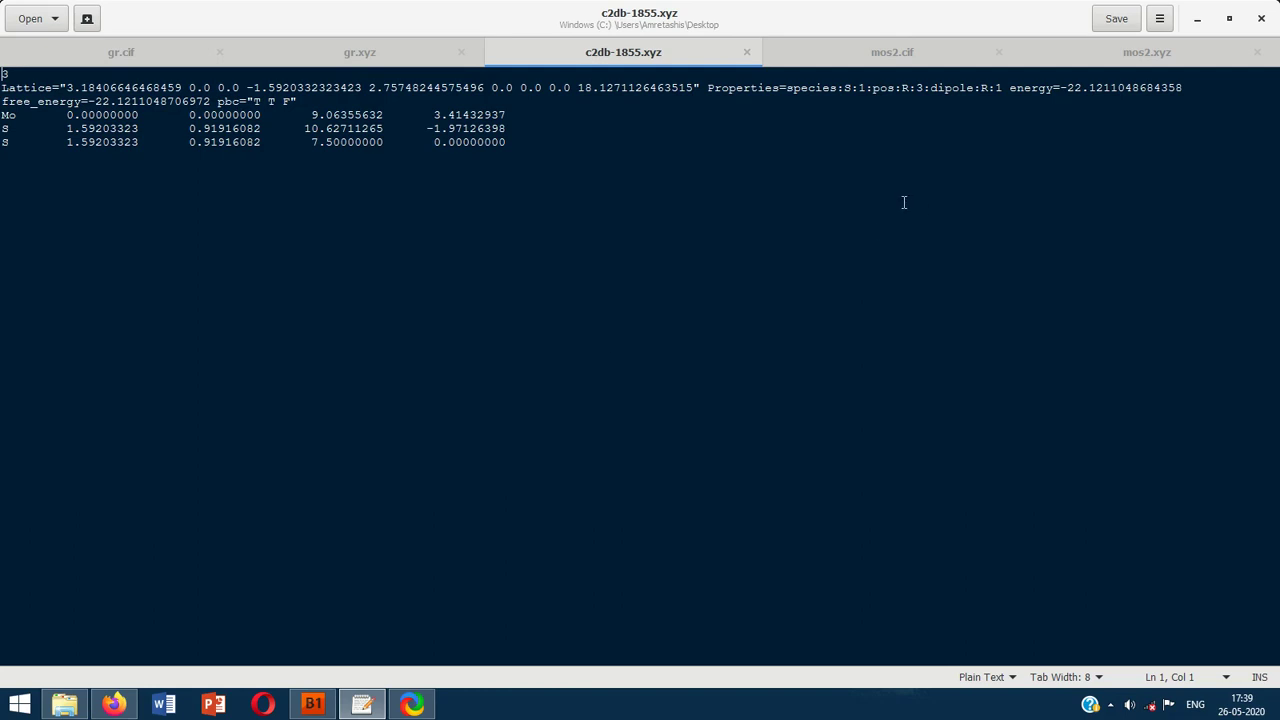
Step: View gr.xyz in gedit, then bring up BURAI's Desktop file listing
{"action": "left_click", "coordinate": [366, 45]}
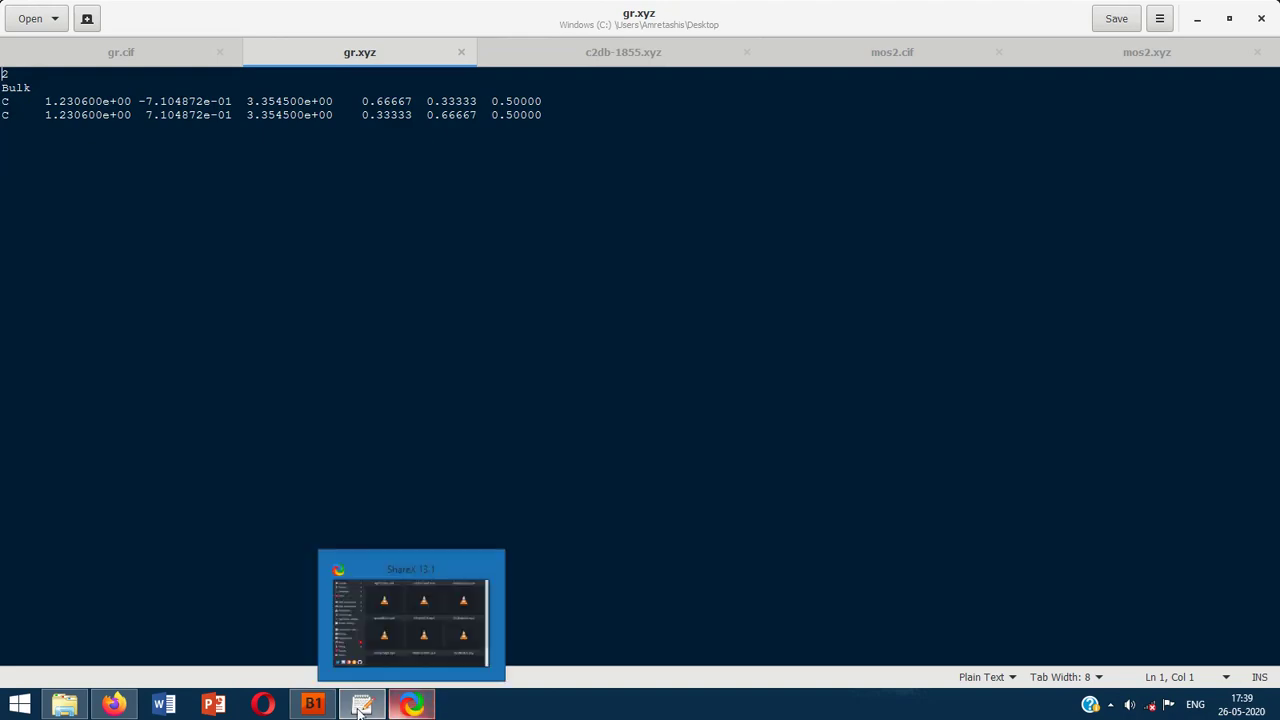
{"action": "left_click", "coordinate": [326, 710]}
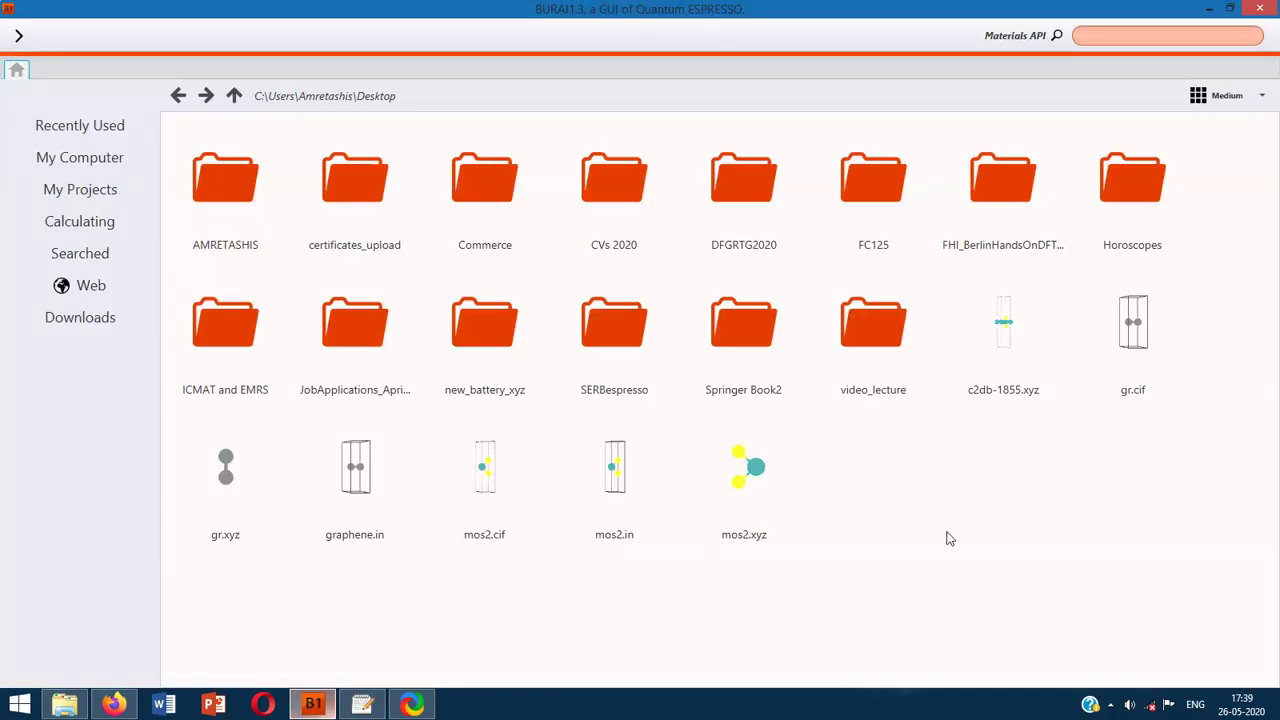
{"action": "left_click", "coordinate": [1108, 489]}
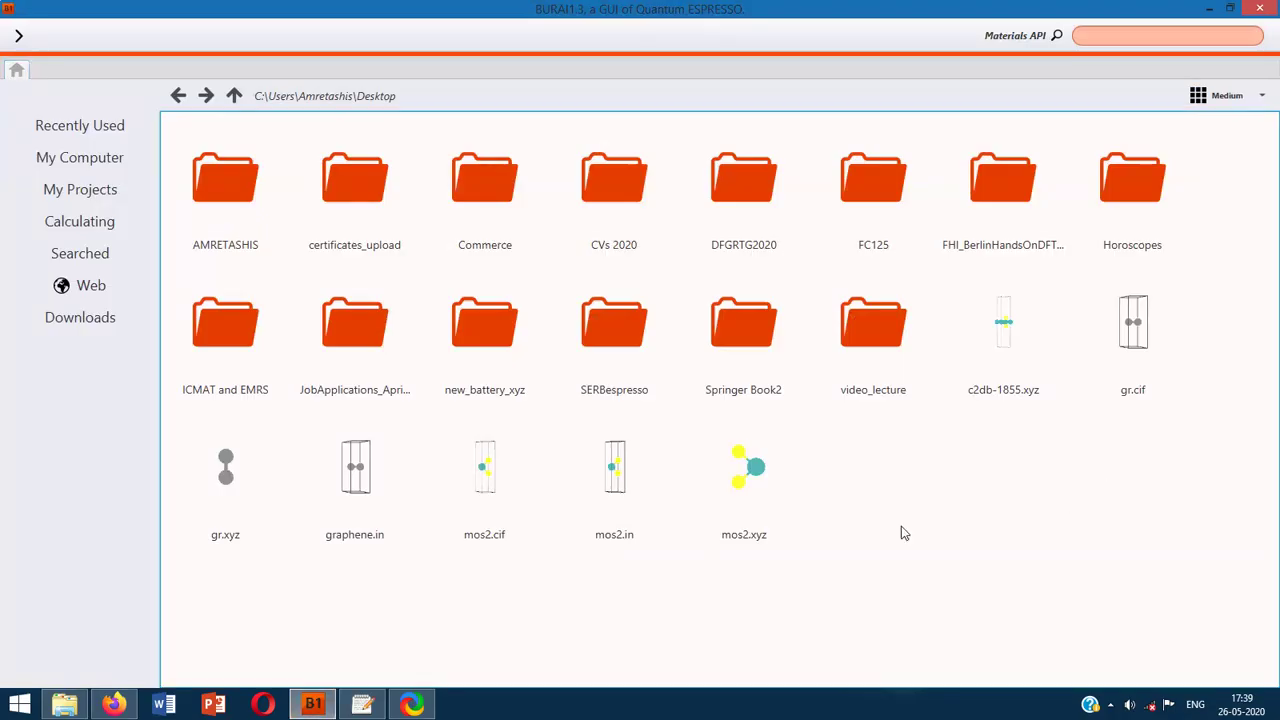
Step: Open c2db-1855.xyz in BURAI and rotate and zoom the MoS2 model in 3D
{"action": "left_click", "coordinate": [1031, 388]}
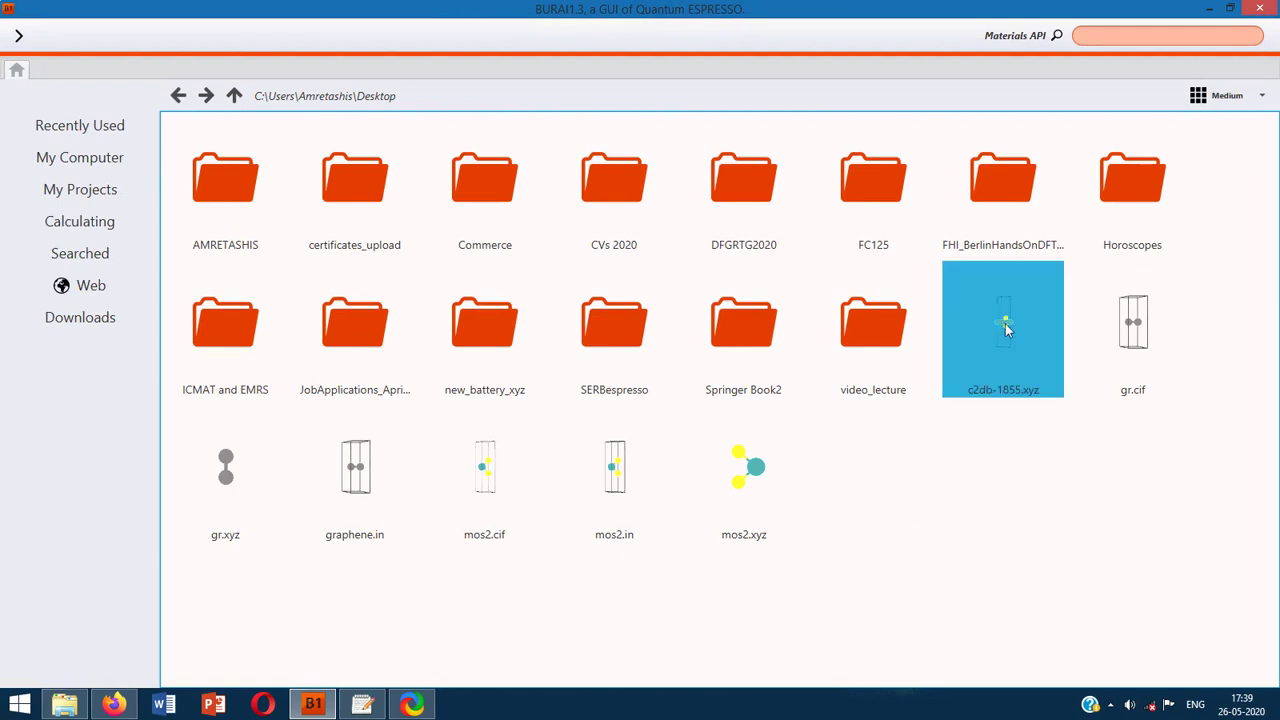
{"action": "double_click", "coordinate": [1036, 376]}
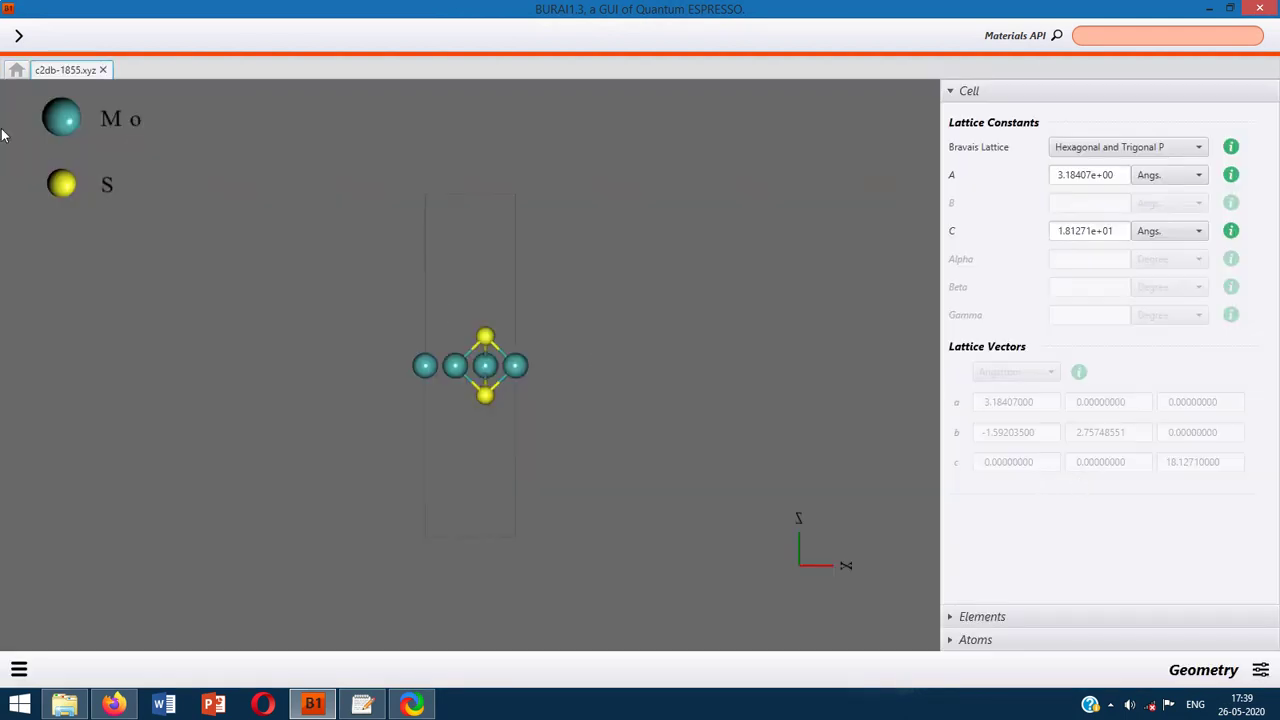
{"action": "left_click_drag", "start_coordinate": [549, 217], "coordinate": [572, 368]}
{"action": "scroll", "coordinate": [574, 372], "scroll_direction": "up", "scroll_amount": 5}
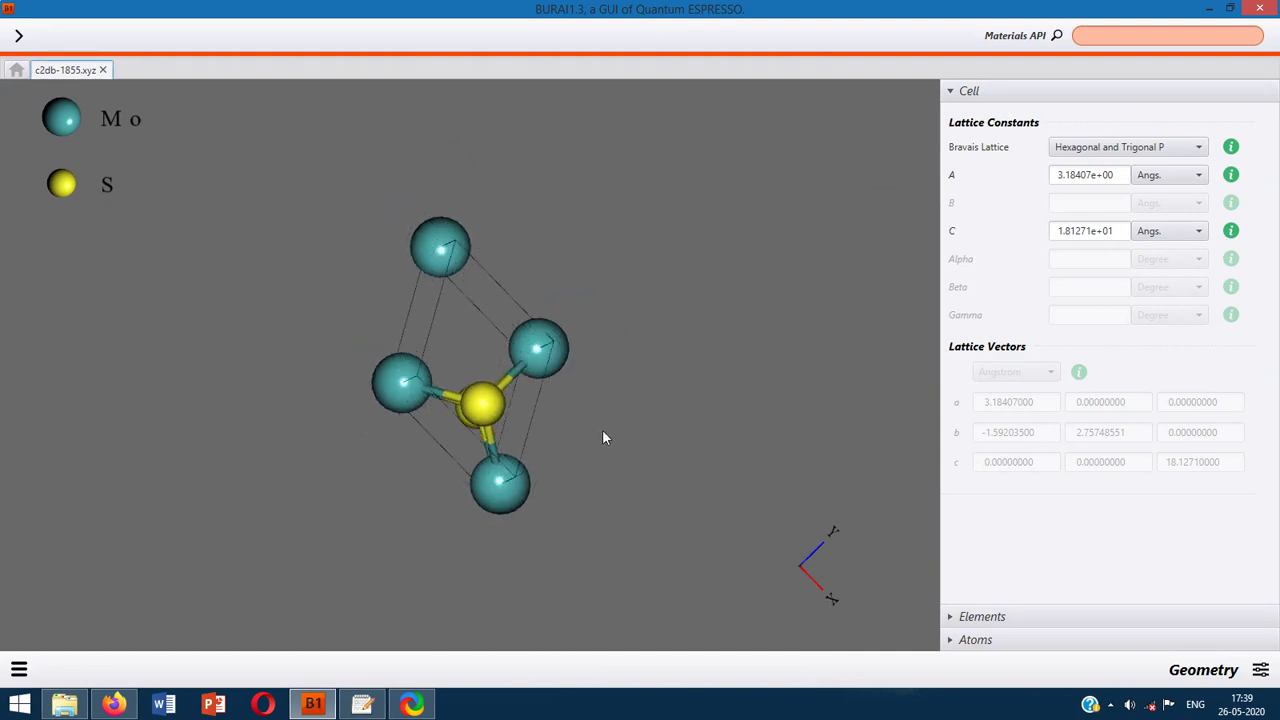
{"action": "mouse_move", "coordinate": [602, 430]}
{"action": "left_mouse_down"}
{"action": "mouse_move", "coordinate": [609, 321]}
{"action": "mouse_move", "coordinate": [651, 315]}
{"action": "mouse_move", "coordinate": [668, 297]}
{"action": "mouse_move", "coordinate": [620, 391]}
{"action": "mouse_move", "coordinate": [622, 418]}
{"action": "left_mouse_up"}
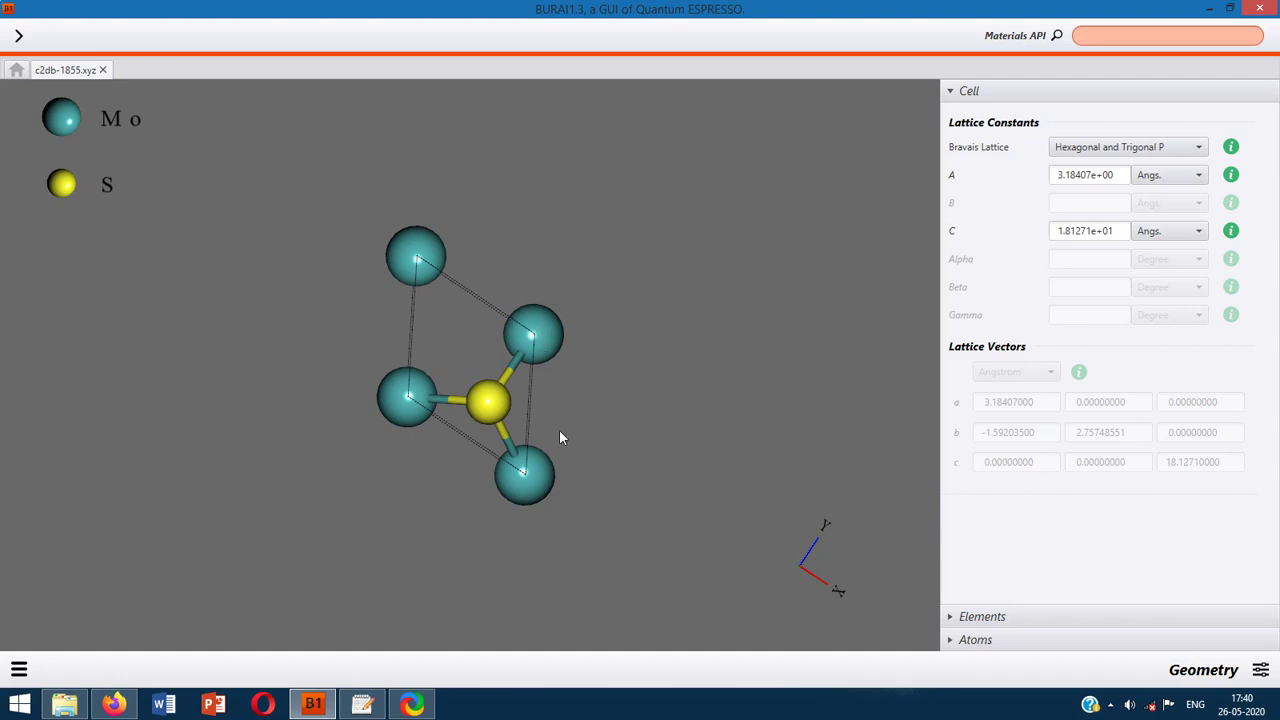
{"action": "scroll", "coordinate": [529, 484], "scroll_direction": "down", "scroll_amount": 2}
{"action": "scroll", "coordinate": [530, 485], "scroll_direction": "up", "scroll_amount": 2}
{"action": "left_click_drag", "start_coordinate": [530, 485], "coordinate": [561, 320]}
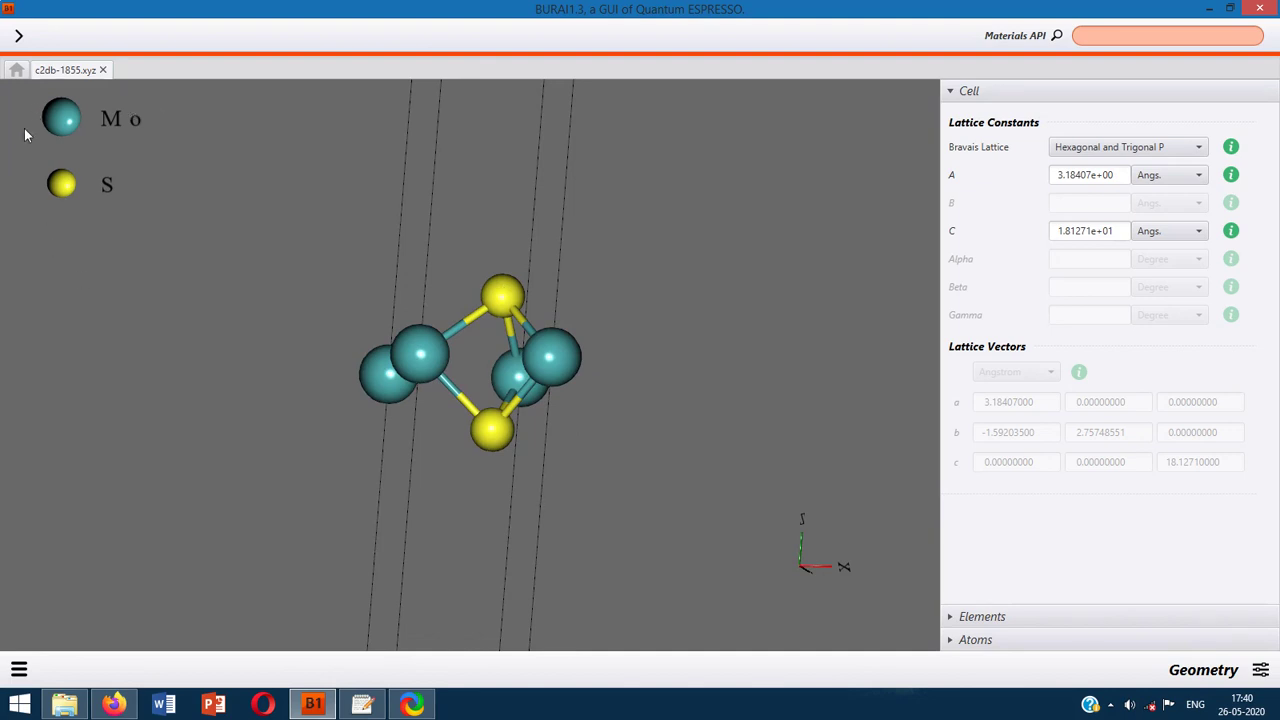
{"action": "left_click_drag", "start_coordinate": [454, 486], "coordinate": [303, 593]}
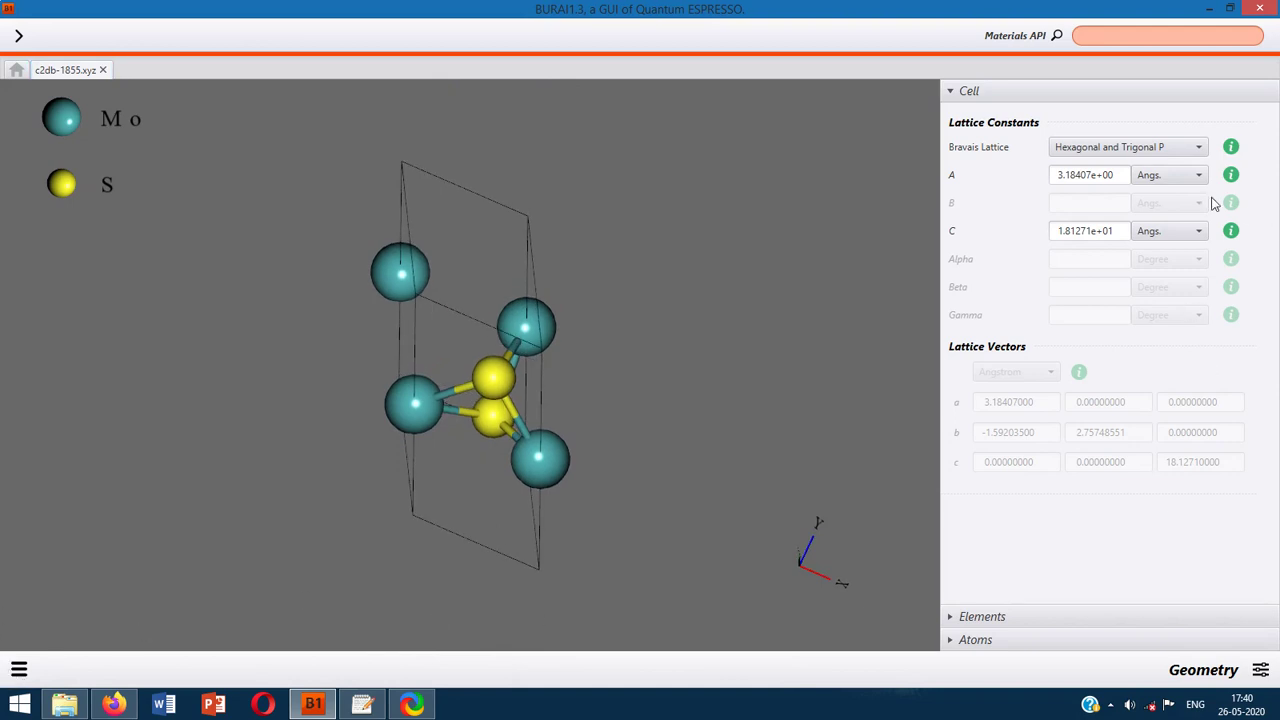
Step: Show the generated Quantum ESPRESSO input file for MoS2 and scroll through it
{"action": "left_click", "coordinate": [20, 670]}
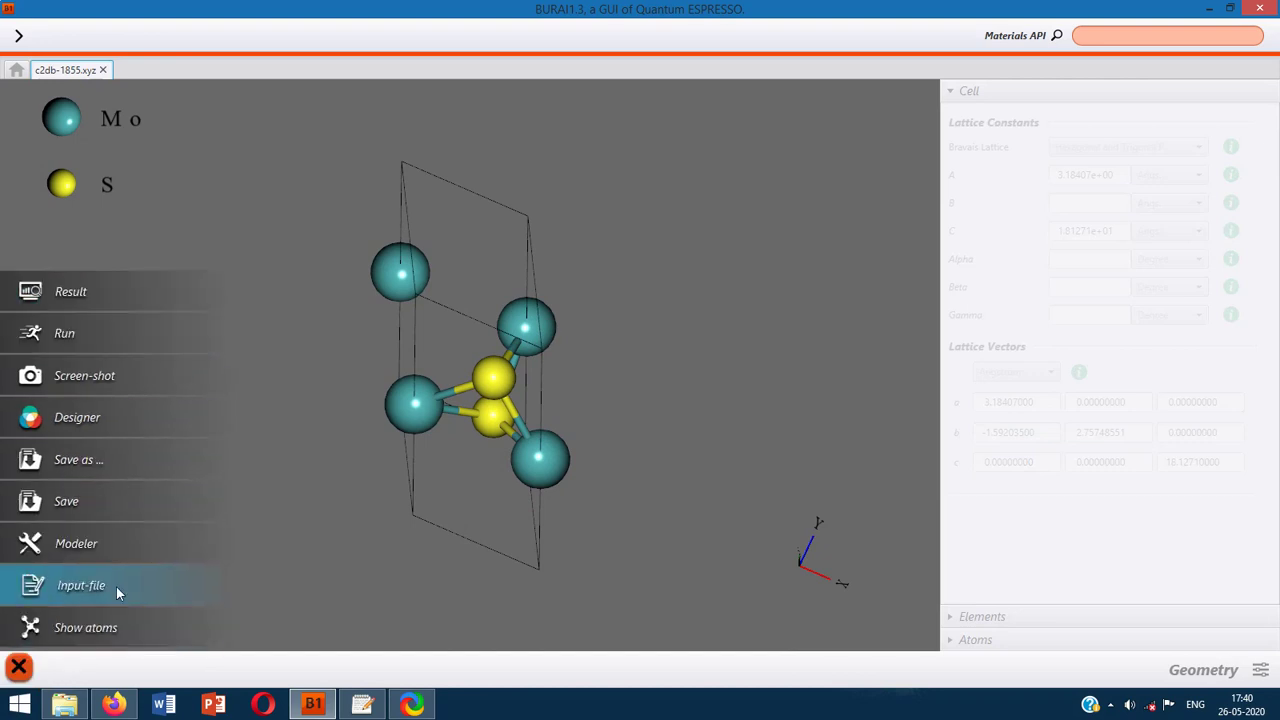
{"action": "left_click", "coordinate": [116, 590]}
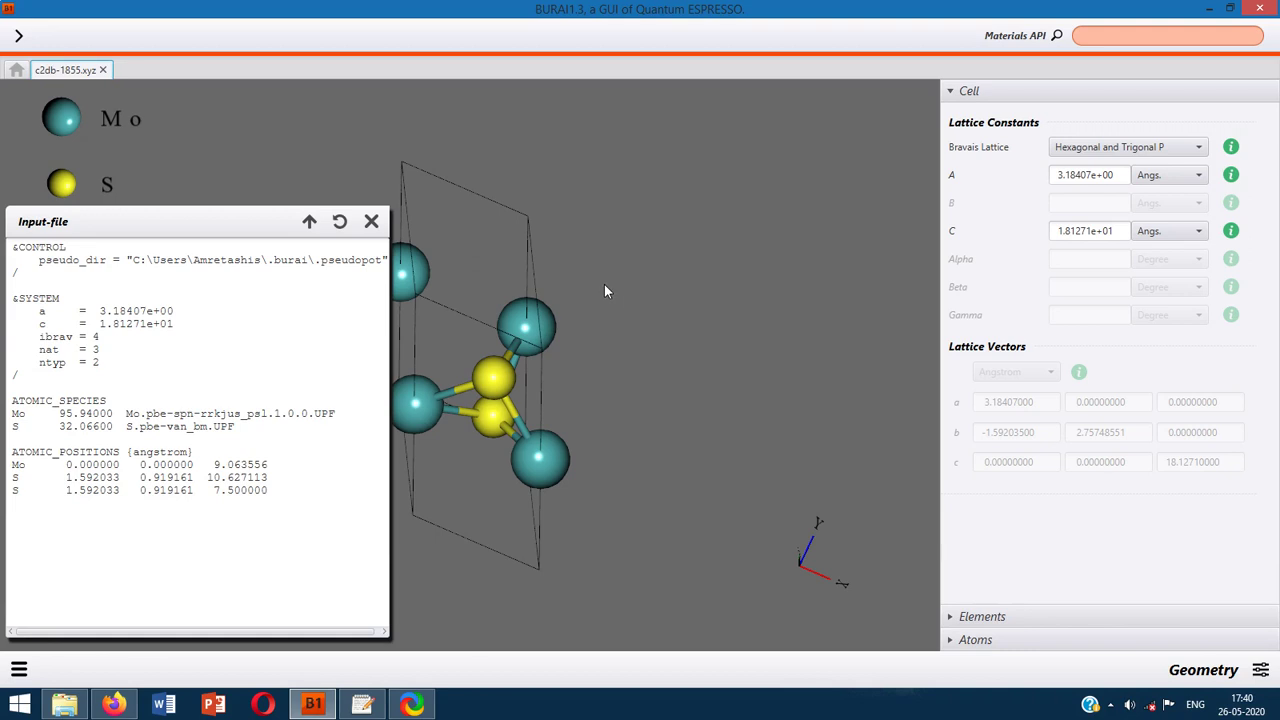
{"action": "scroll", "coordinate": [604, 291], "scroll_direction": "down", "scroll_amount": 3}
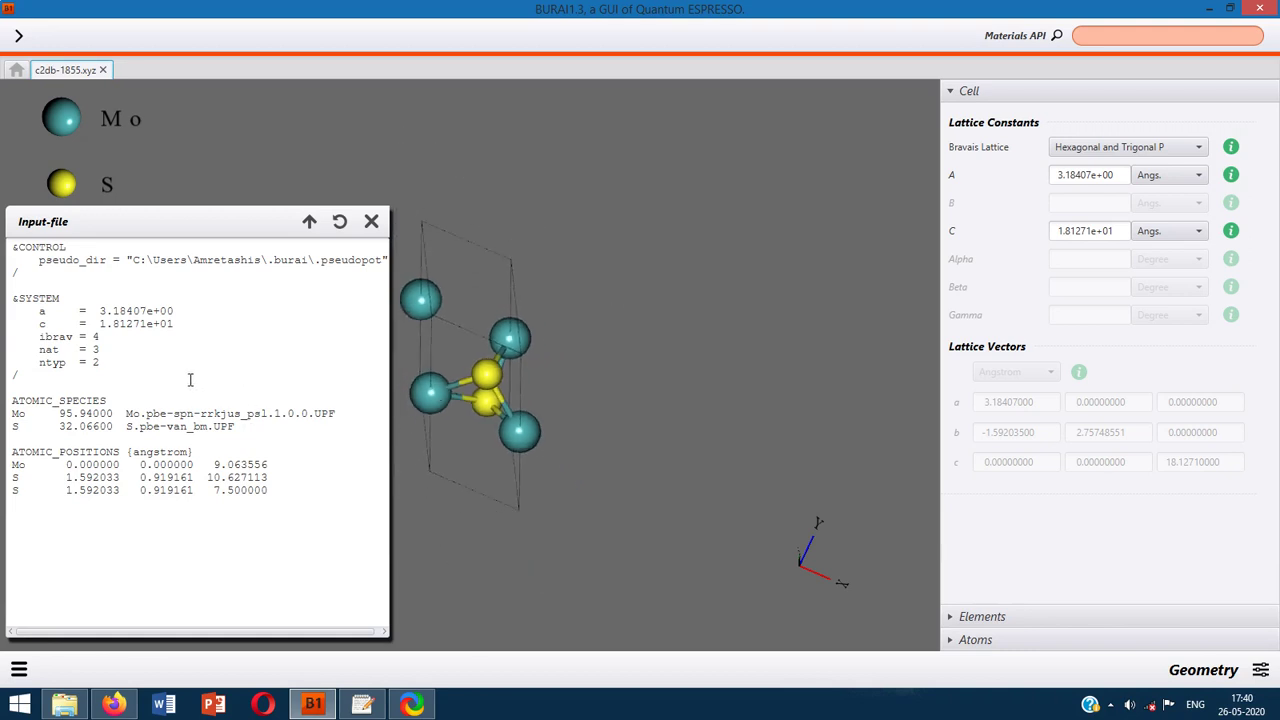
{"action": "scroll", "coordinate": [522, 393], "scroll_direction": "up", "scroll_amount": 2}
{"action": "scroll", "coordinate": [522, 389], "scroll_direction": "up", "scroll_amount": 1}
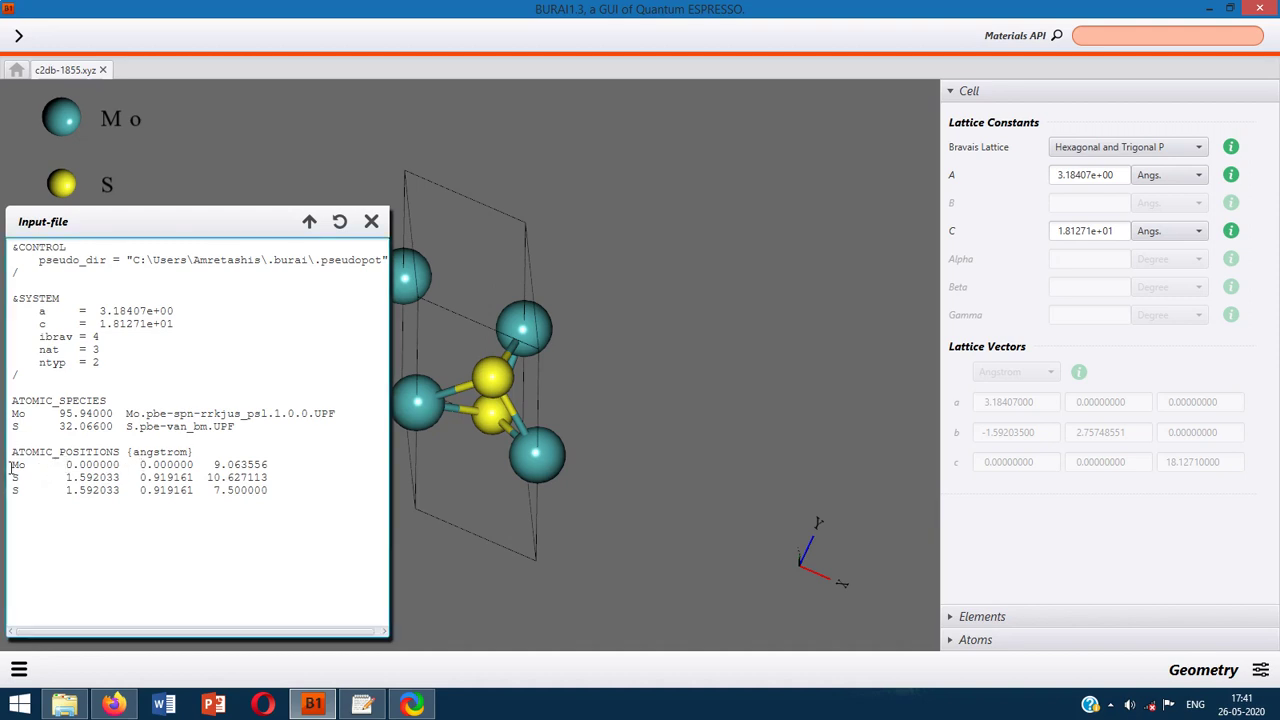
Step: Highlight the Mo and two S position lines and the lattice constant a line
{"action": "left_click_drag", "start_coordinate": [13, 466], "coordinate": [270, 465]}
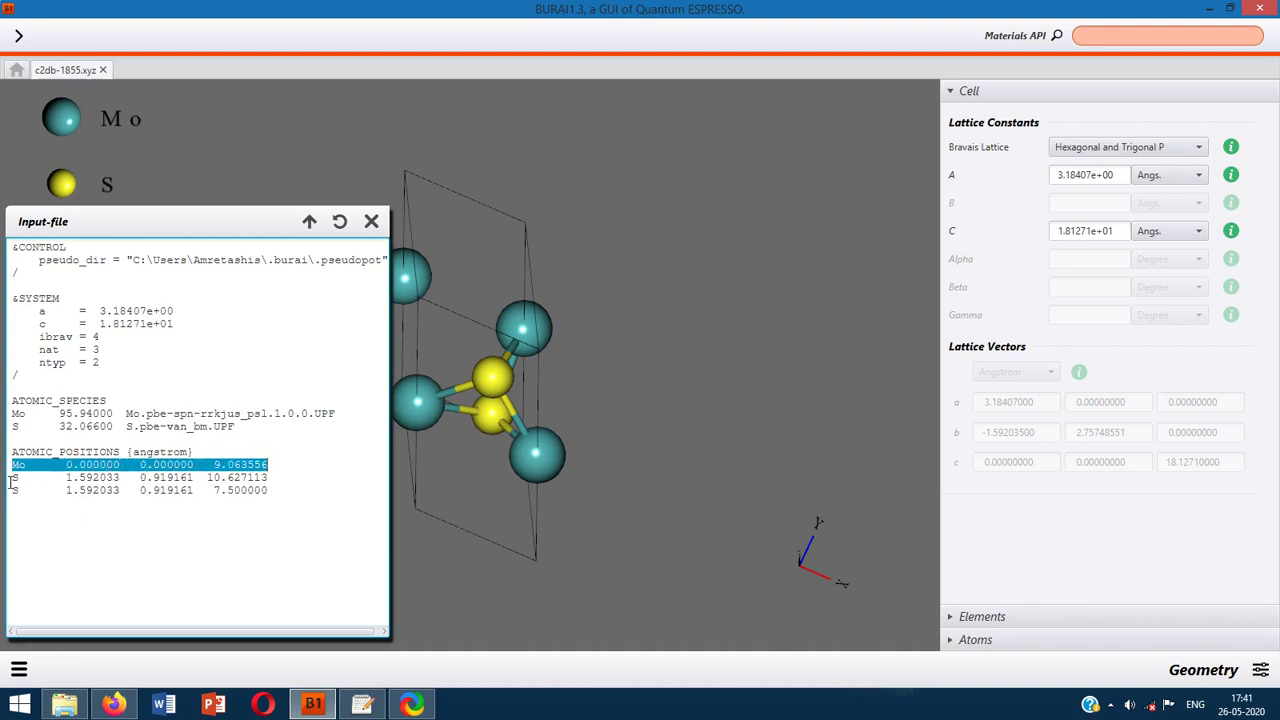
{"action": "left_click_drag", "start_coordinate": [13, 478], "coordinate": [270, 477]}
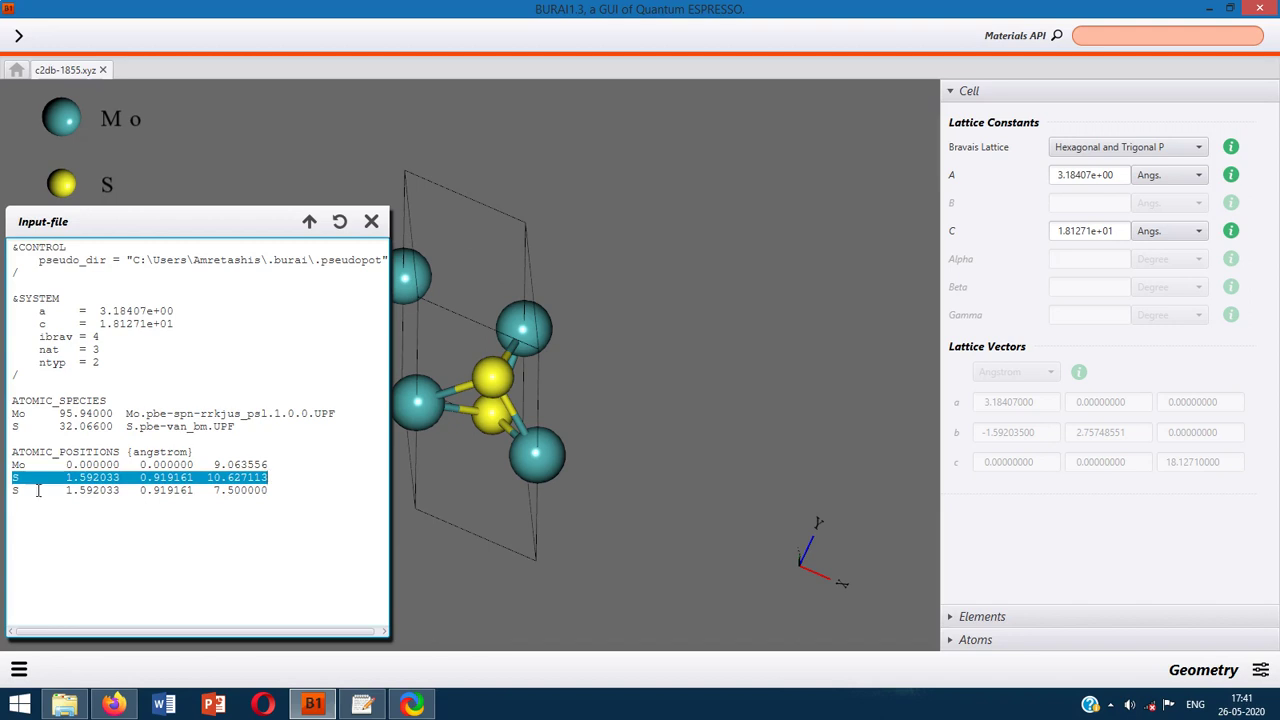
{"action": "left_click_drag", "start_coordinate": [13, 491], "coordinate": [267, 490]}
{"action": "left_click", "coordinate": [286, 533]}
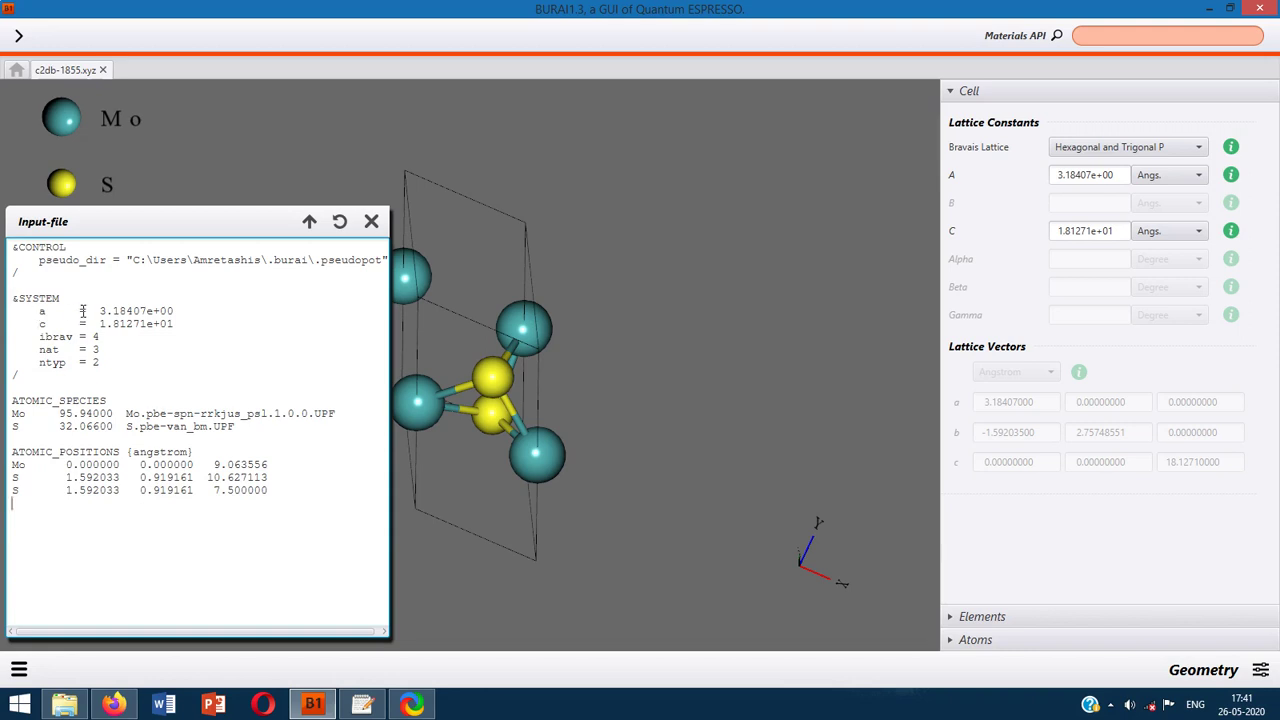
{"action": "left_click_drag", "start_coordinate": [38, 311], "coordinate": [175, 311]}
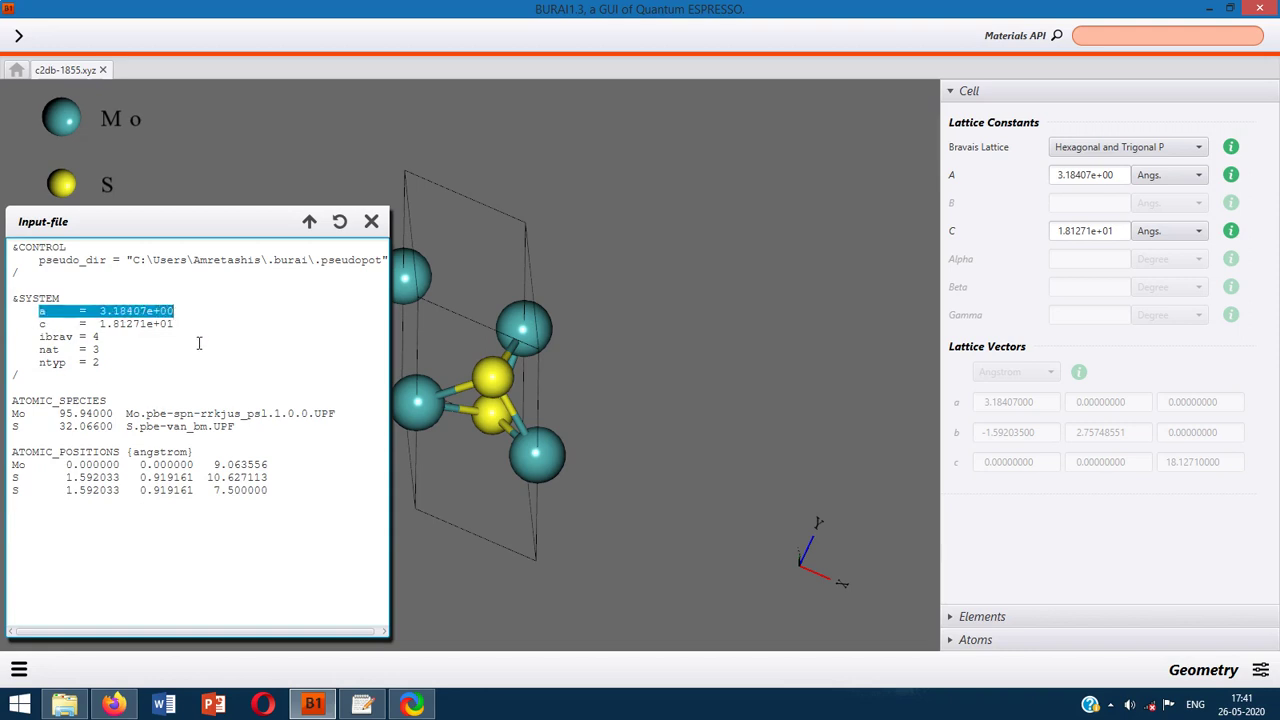
{"action": "left_click", "coordinate": [199, 343]}
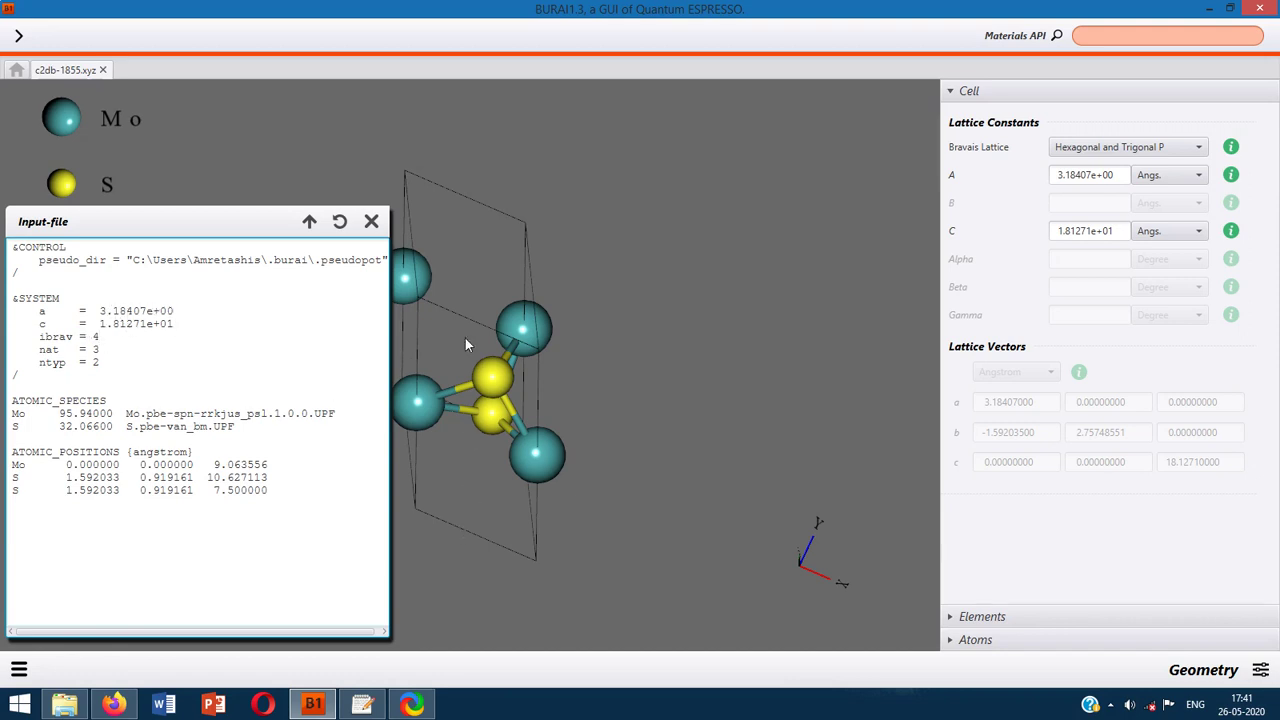
{"action": "left_click_drag", "start_coordinate": [545, 408], "coordinate": [522, 331]}
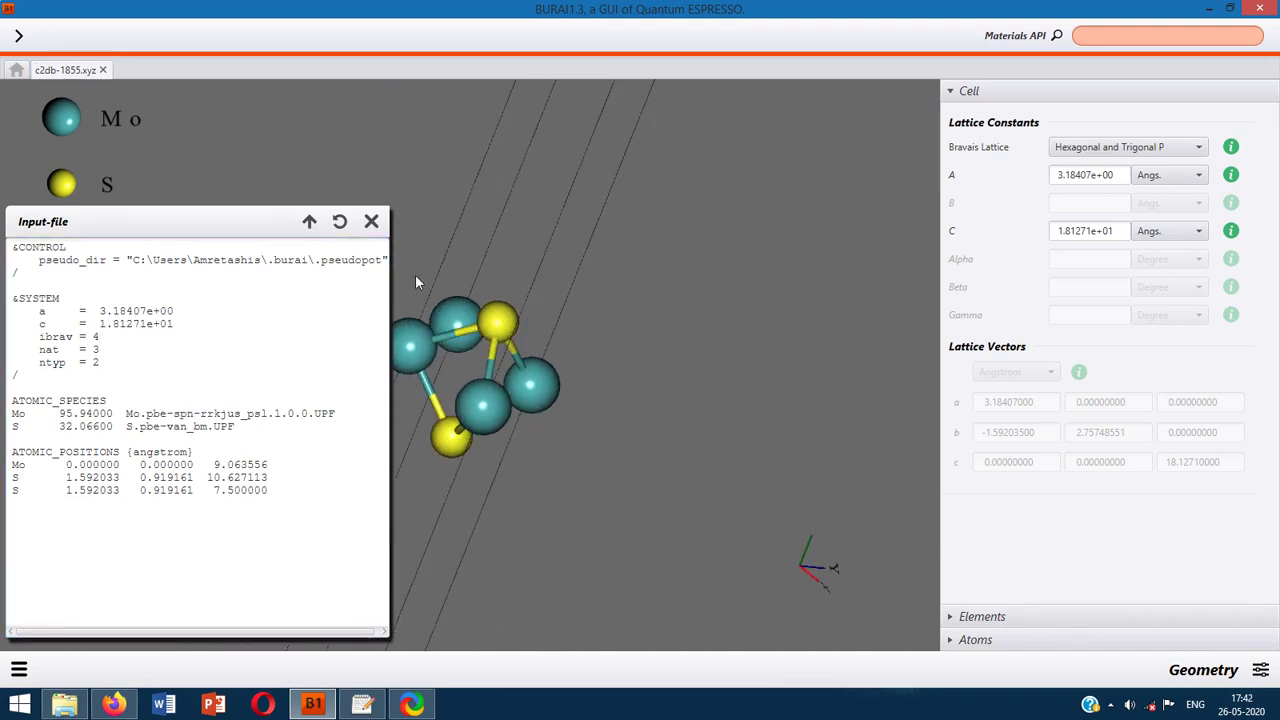
Step: Close the input-file text, rotate the MoS2 cell, and briefly enter the Modeler
{"action": "left_click", "coordinate": [371, 222]}
{"action": "left_click_drag", "start_coordinate": [673, 210], "coordinate": [674, 546]}
{"action": "left_click", "coordinate": [19, 670]}
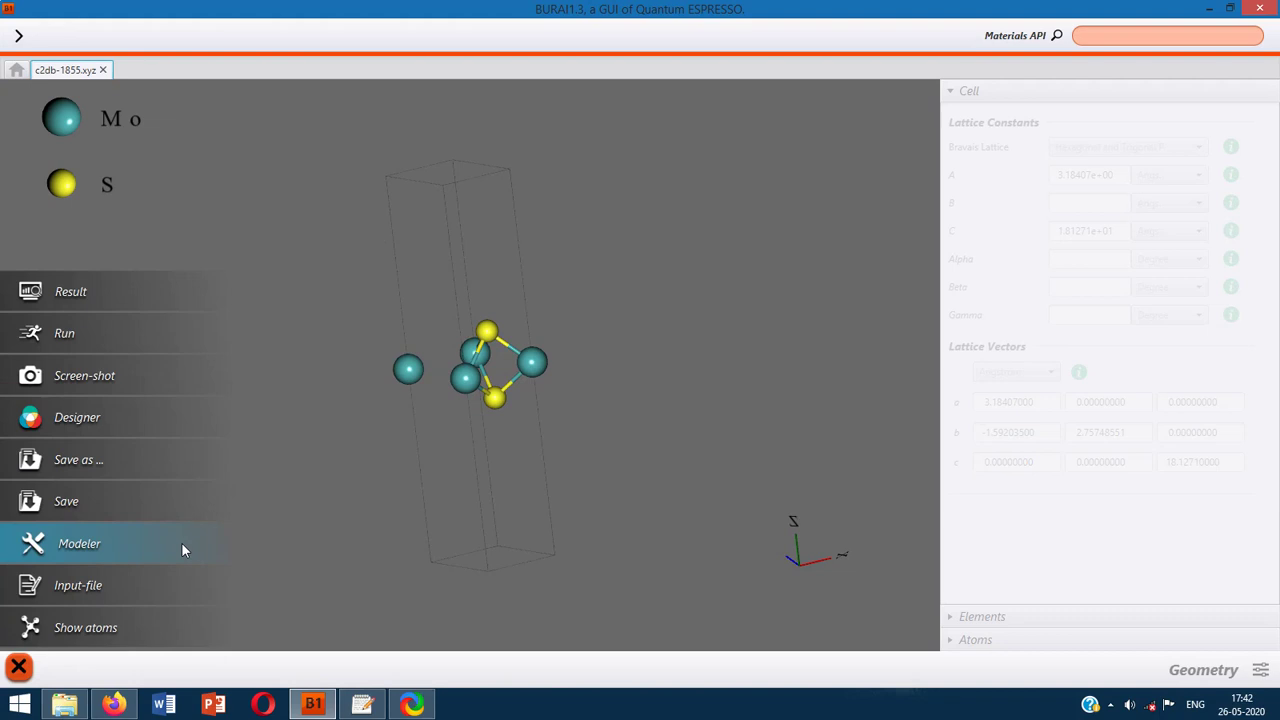
{"action": "left_click", "coordinate": [181, 542]}
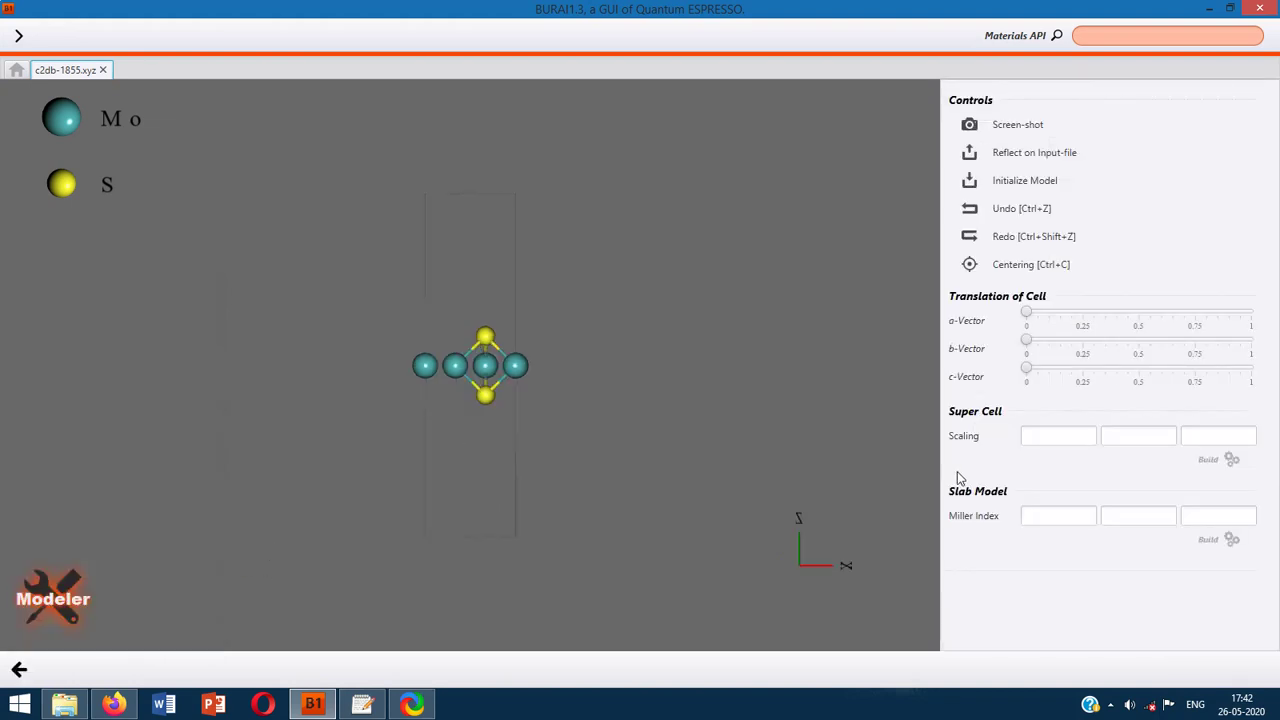
{"action": "left_click", "coordinate": [1040, 438]}
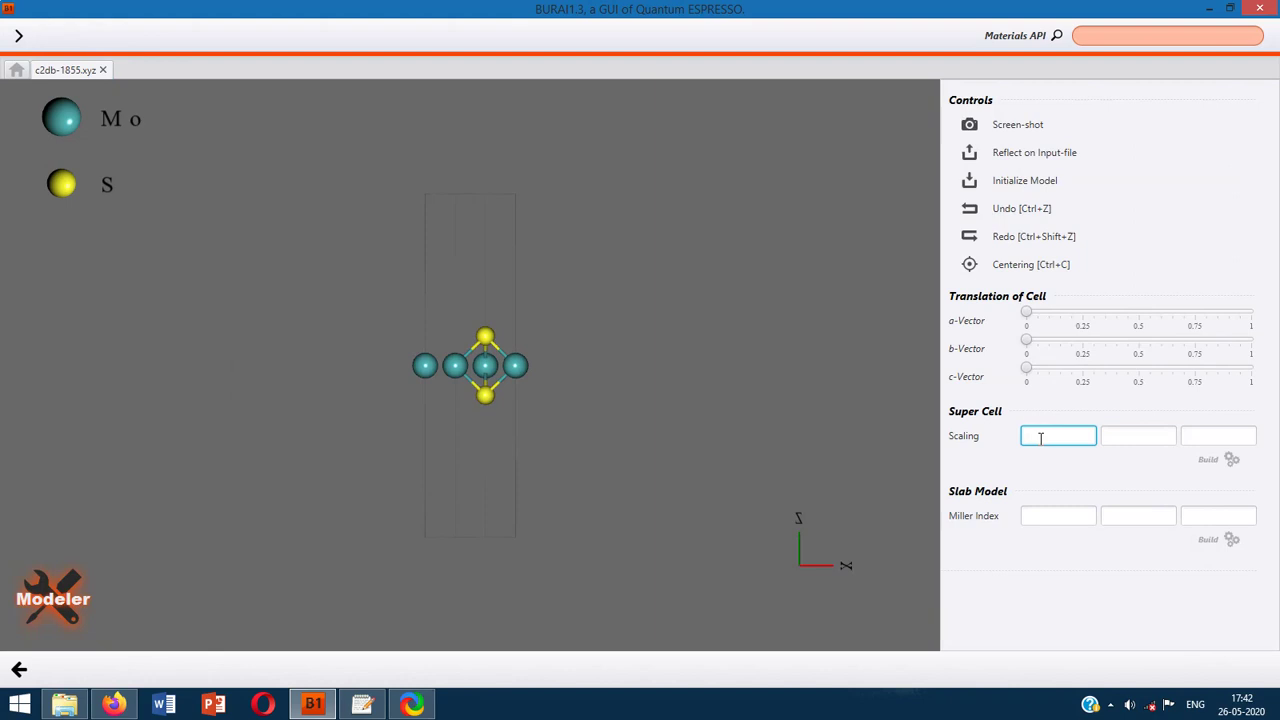
{"action": "left_click", "coordinate": [19, 669]}
Step: Reopen the Modeler and enter supercell scaling factors 3, 3 and 1
{"action": "left_click", "coordinate": [19, 669]}
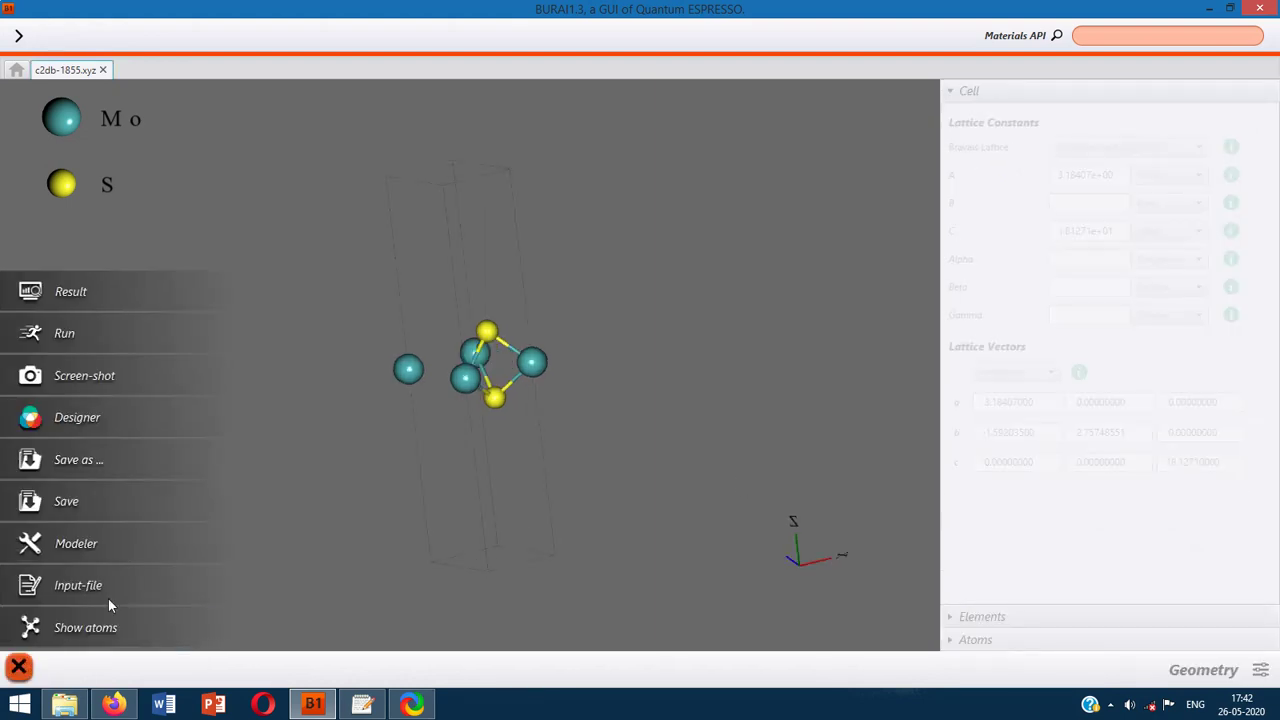
{"action": "left_click", "coordinate": [80, 543]}
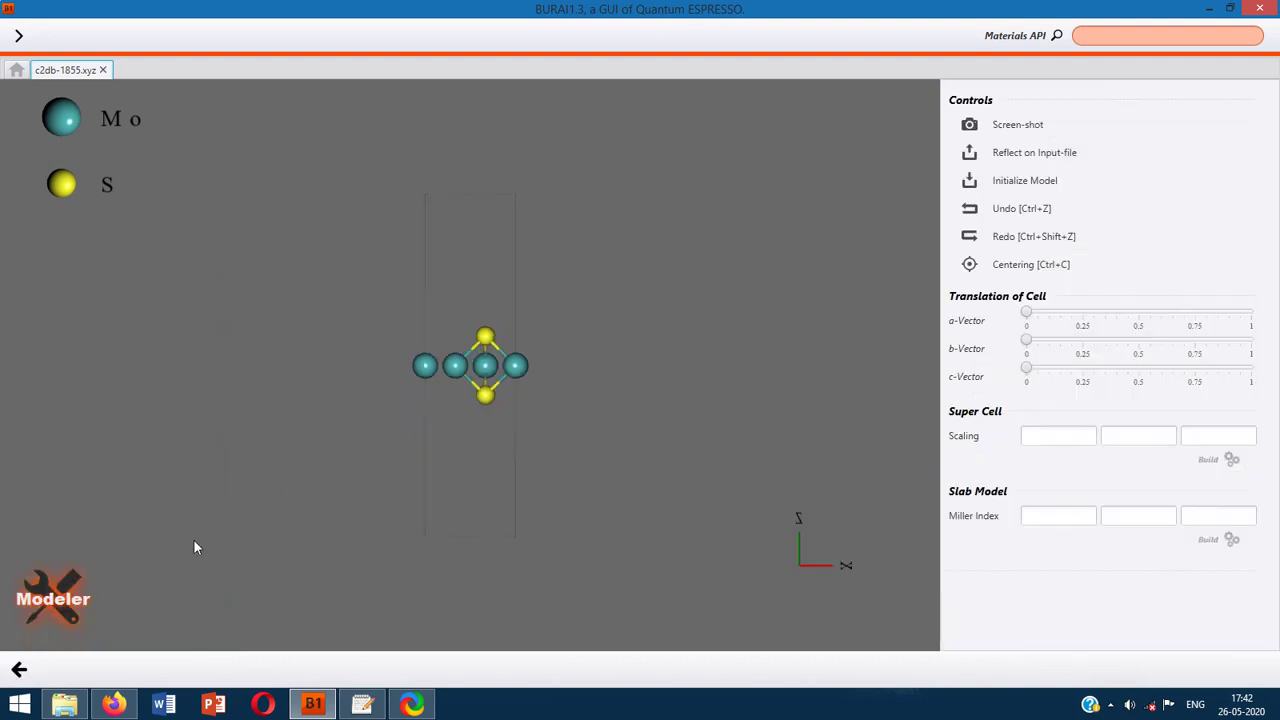
{"action": "left_click", "coordinate": [1050, 440]}
{"action": "type", "text": "3"}
{"action": "key", "text": "Tab"}
{"action": "type", "text": "3"}
{"action": "left_click", "coordinate": [1212, 437]}
{"action": "type", "text": "1"}
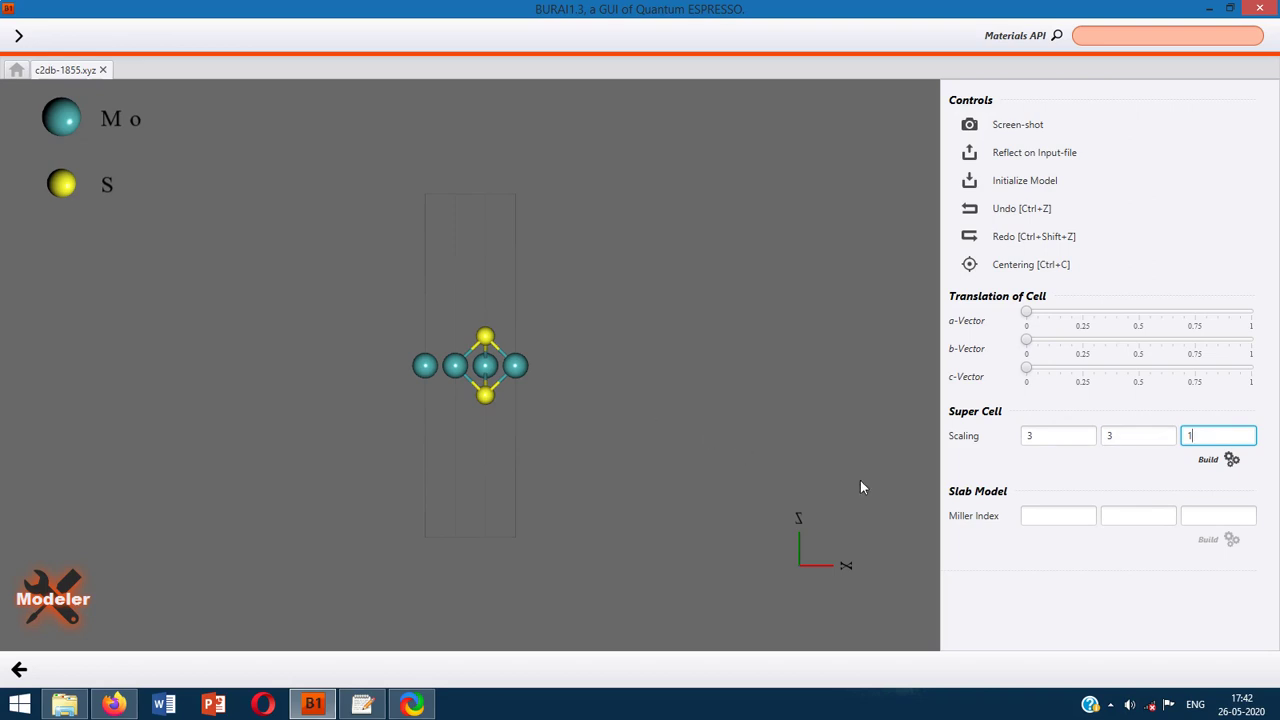
Step: Build the 3×3×1 supercell, view it from top, side and oblique angles, then exit the Modeler
{"action": "left_click", "coordinate": [1228, 455]}
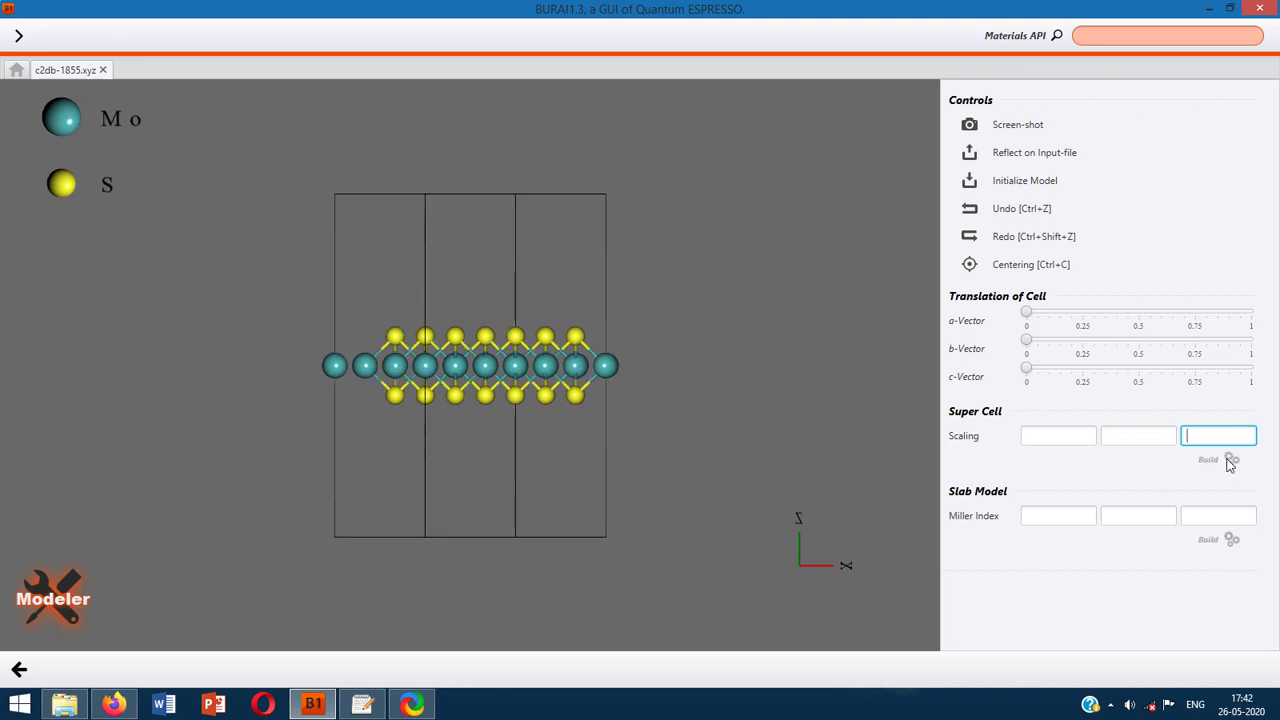
{"action": "right_click", "coordinate": [520, 180]}
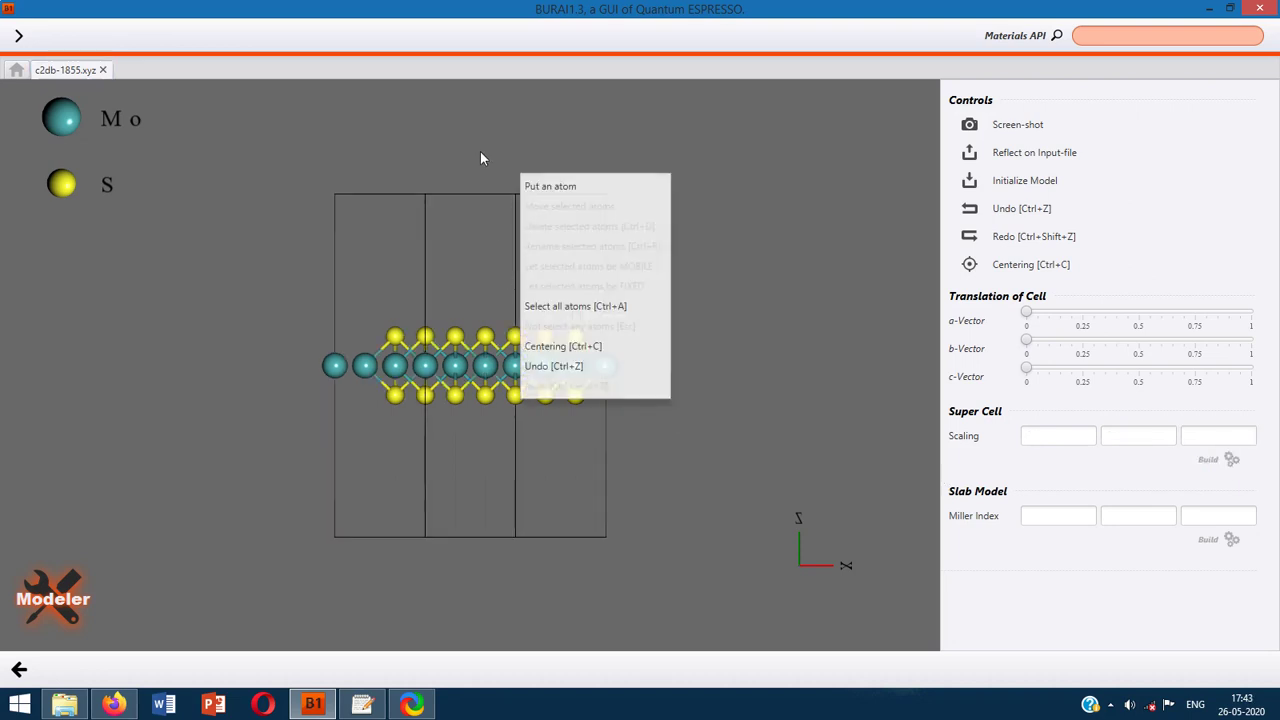
{"action": "left_click_drag", "start_coordinate": [480, 160], "coordinate": [502, 302]}
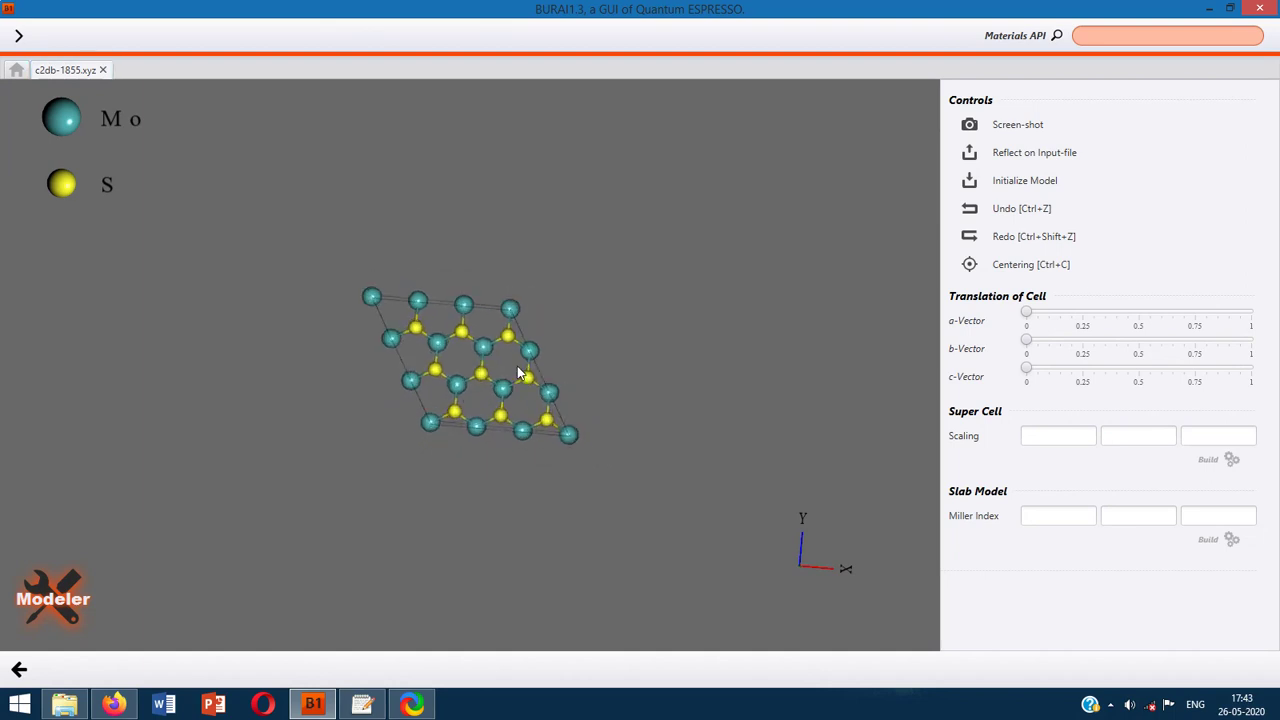
{"action": "scroll", "coordinate": [518, 372], "scroll_direction": "up", "scroll_amount": 6}
{"action": "scroll", "coordinate": [518, 372], "scroll_direction": "down", "scroll_amount": 8}
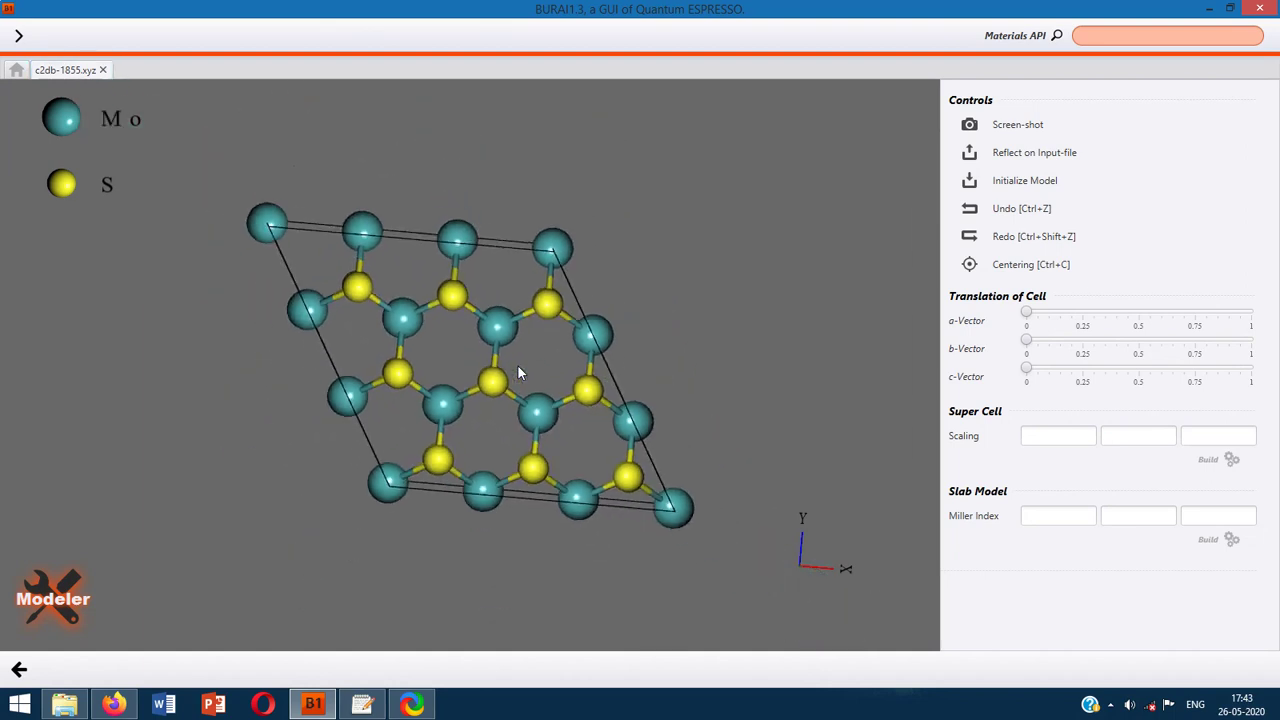
{"action": "scroll", "coordinate": [518, 372], "scroll_direction": "up", "scroll_amount": 1}
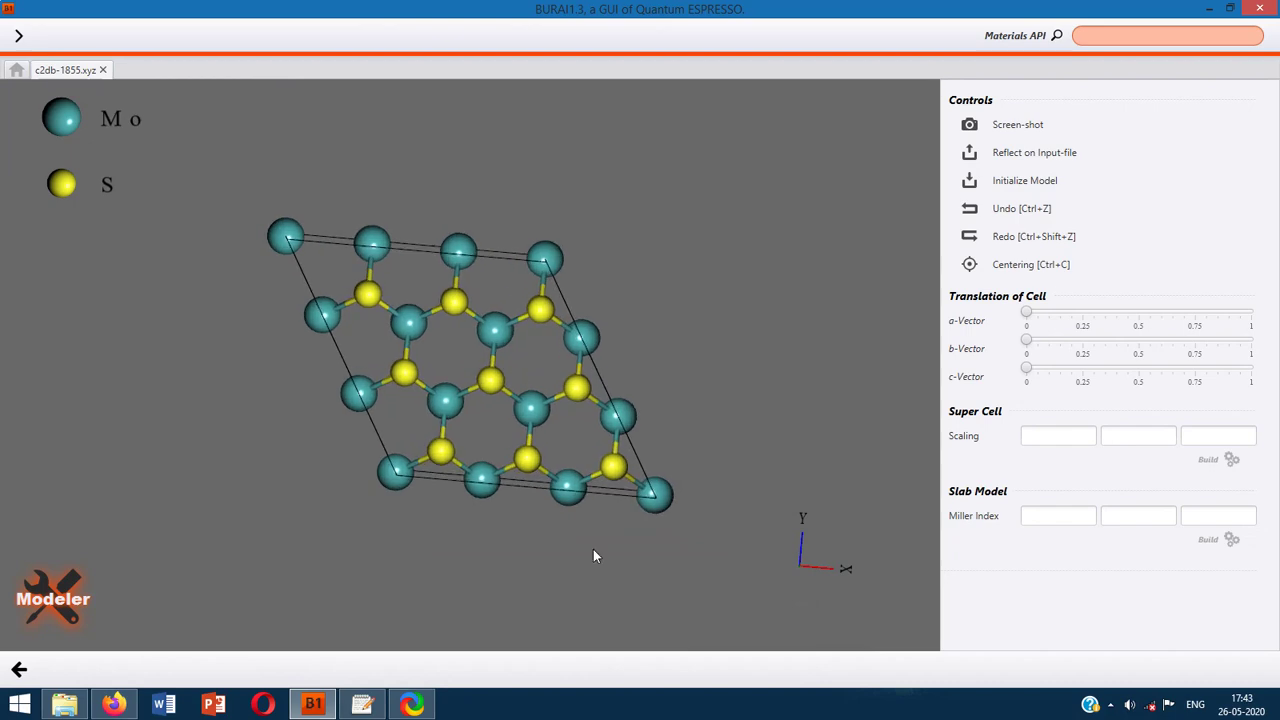
{"action": "left_click_drag", "start_coordinate": [577, 512], "coordinate": [571, 306]}
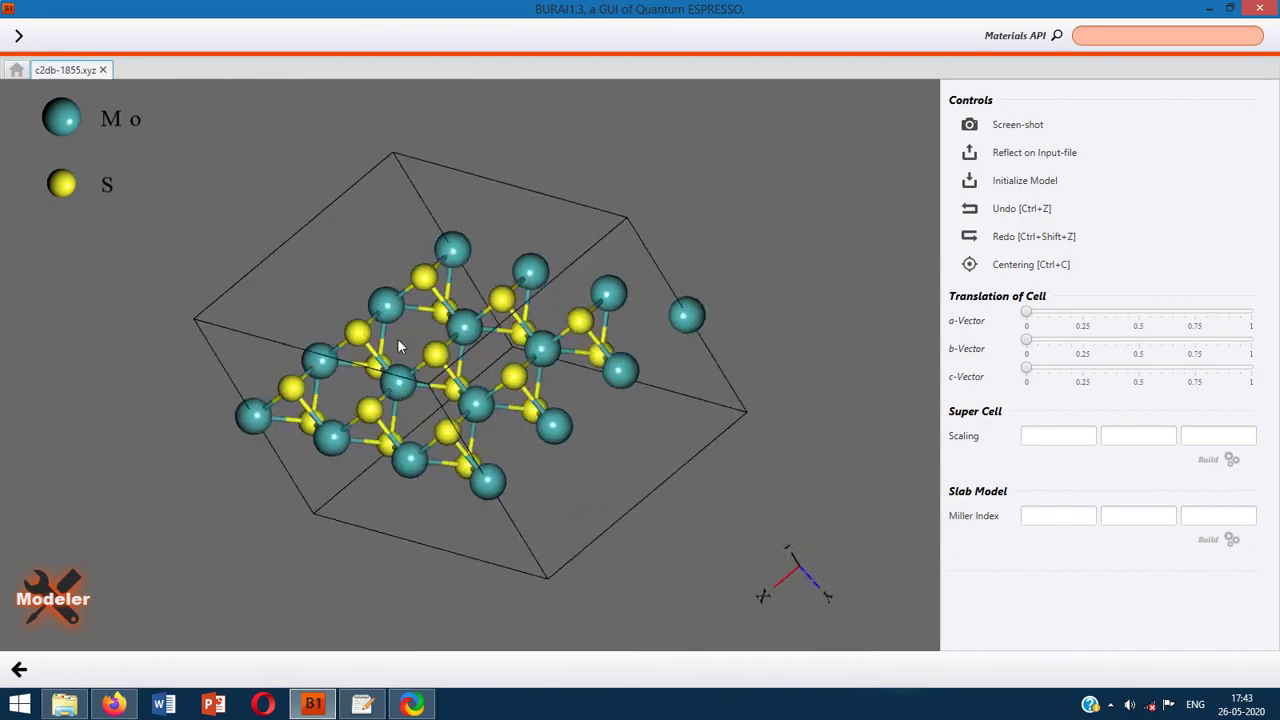
{"action": "left_click_drag", "start_coordinate": [397, 338], "coordinate": [411, 230]}
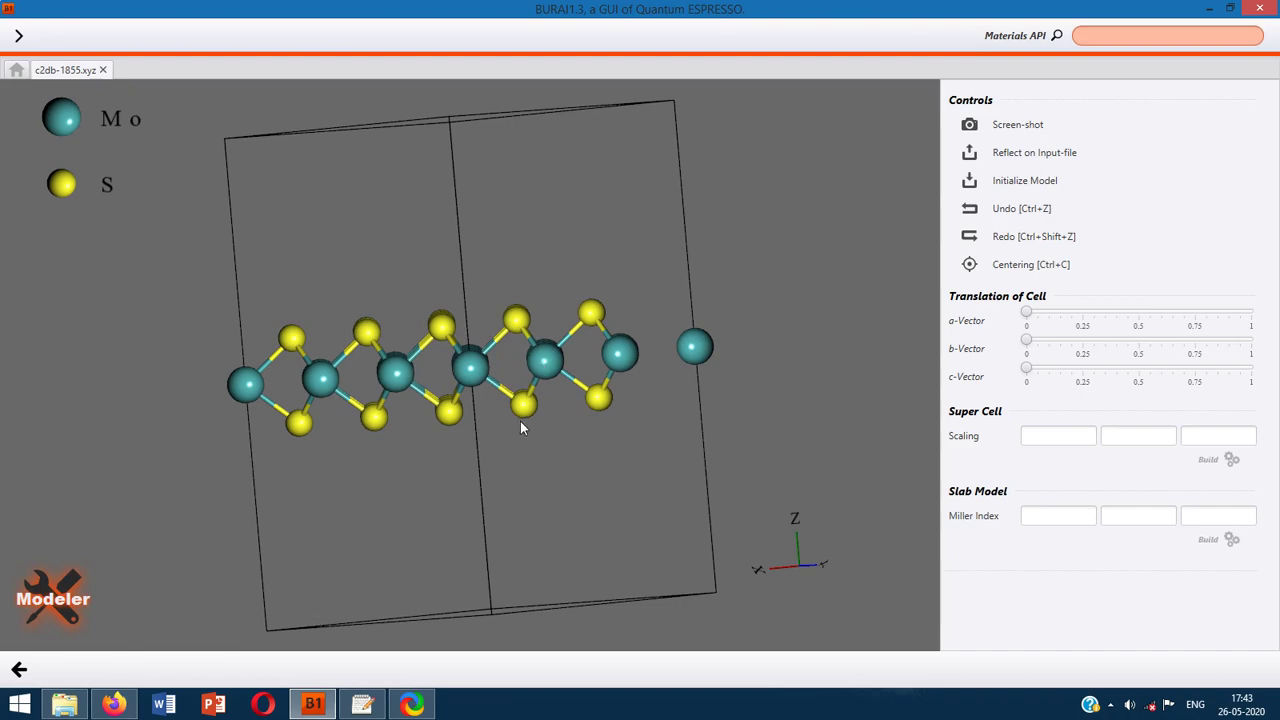
{"action": "left_click_drag", "start_coordinate": [469, 206], "coordinate": [506, 326]}
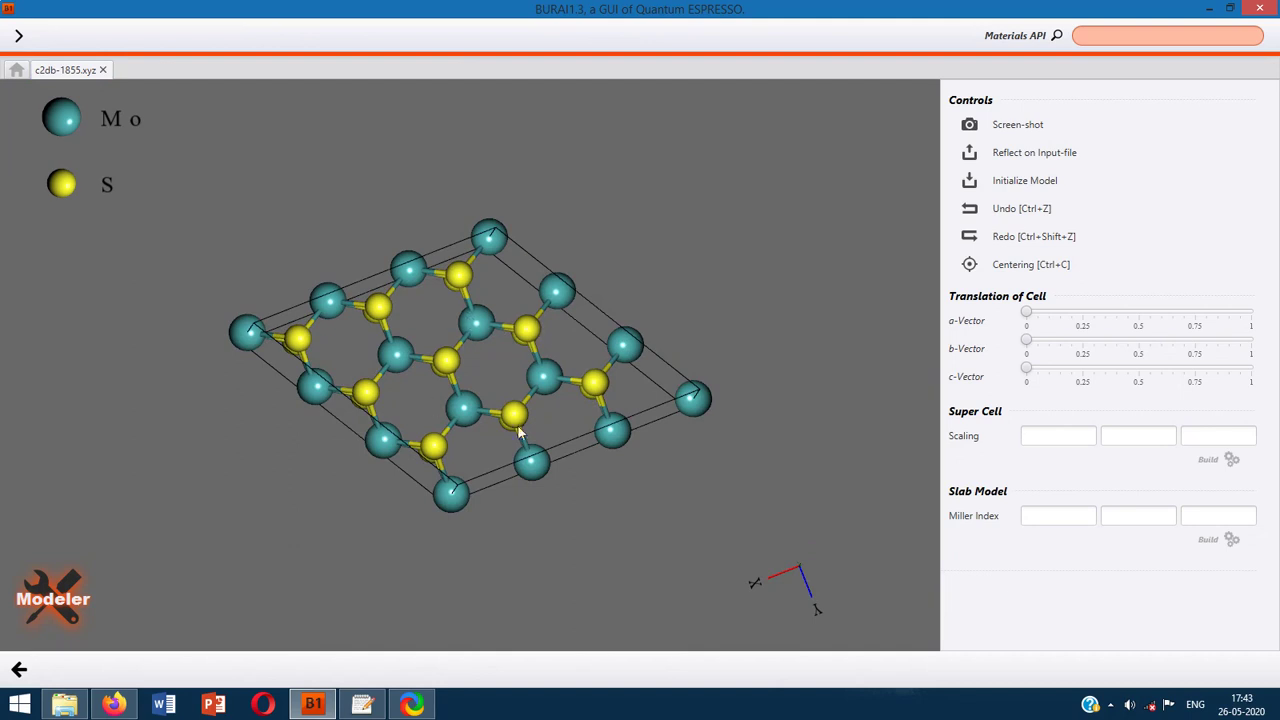
{"action": "left_click_drag", "start_coordinate": [557, 491], "coordinate": [794, 526]}
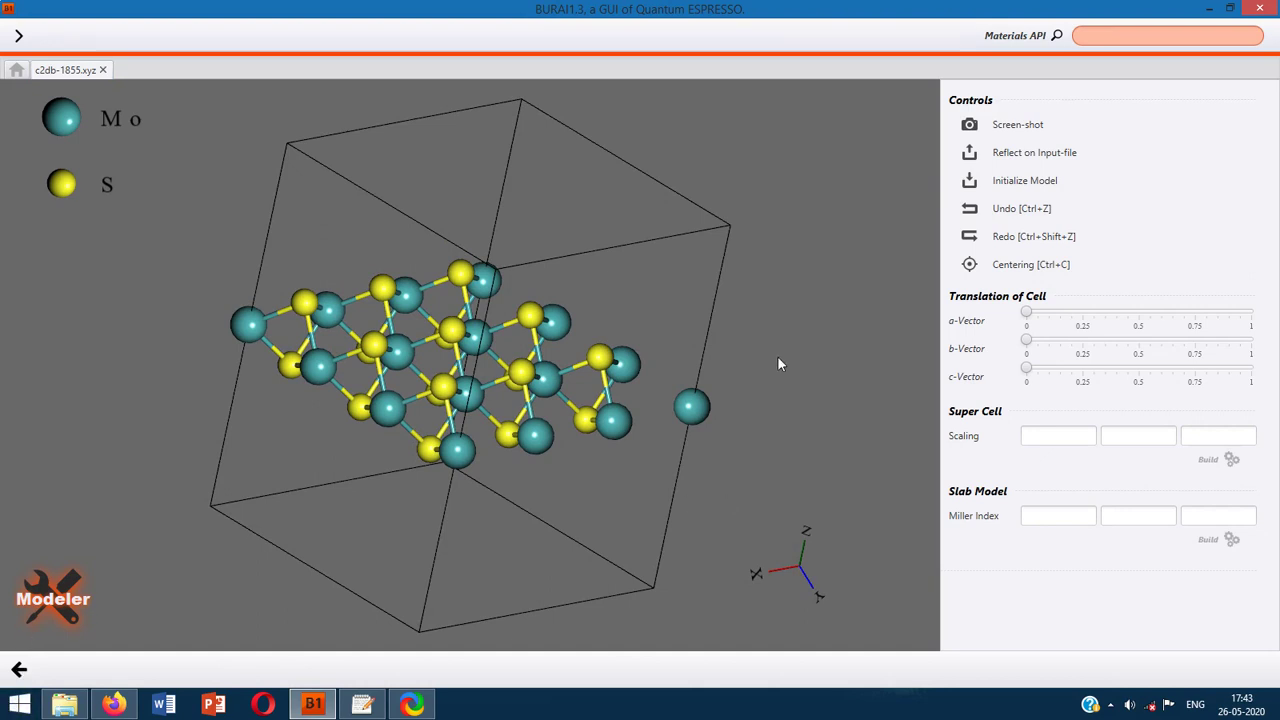
{"action": "left_click", "coordinate": [19, 669]}
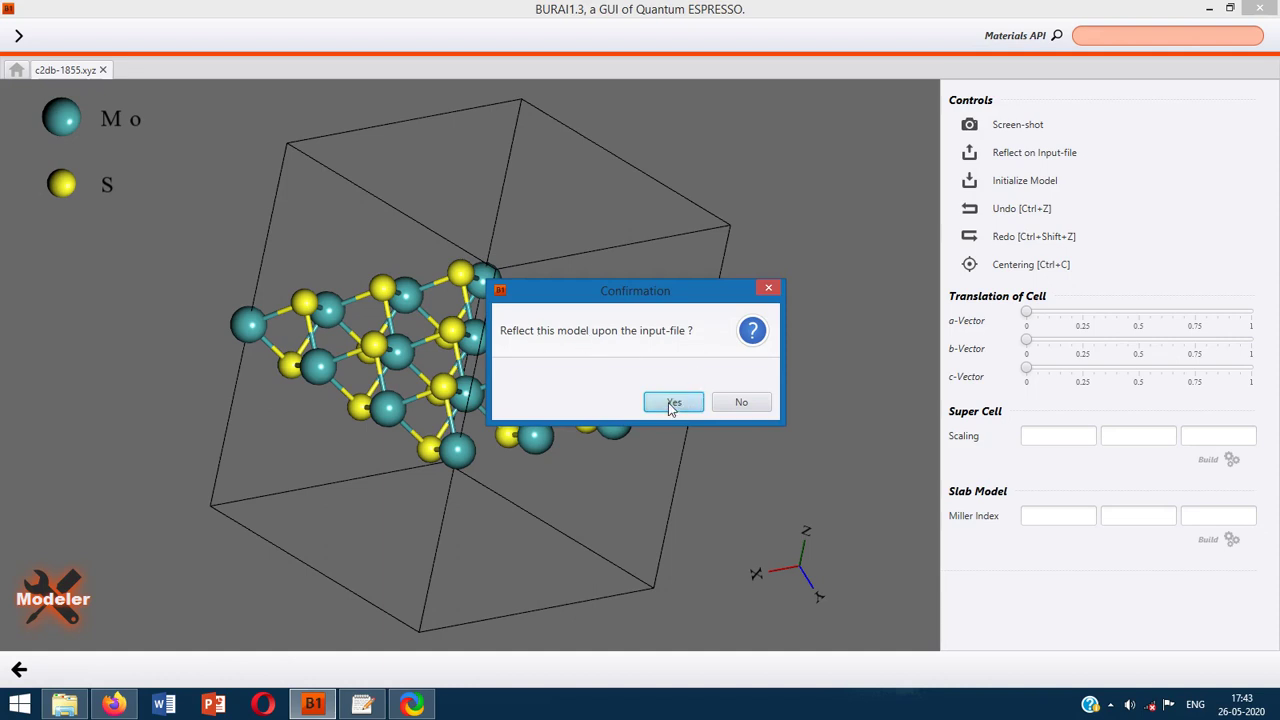
Step: Decline applying the supercell and rotate the original MoS2 unit cell
{"action": "left_click", "coordinate": [742, 404]}
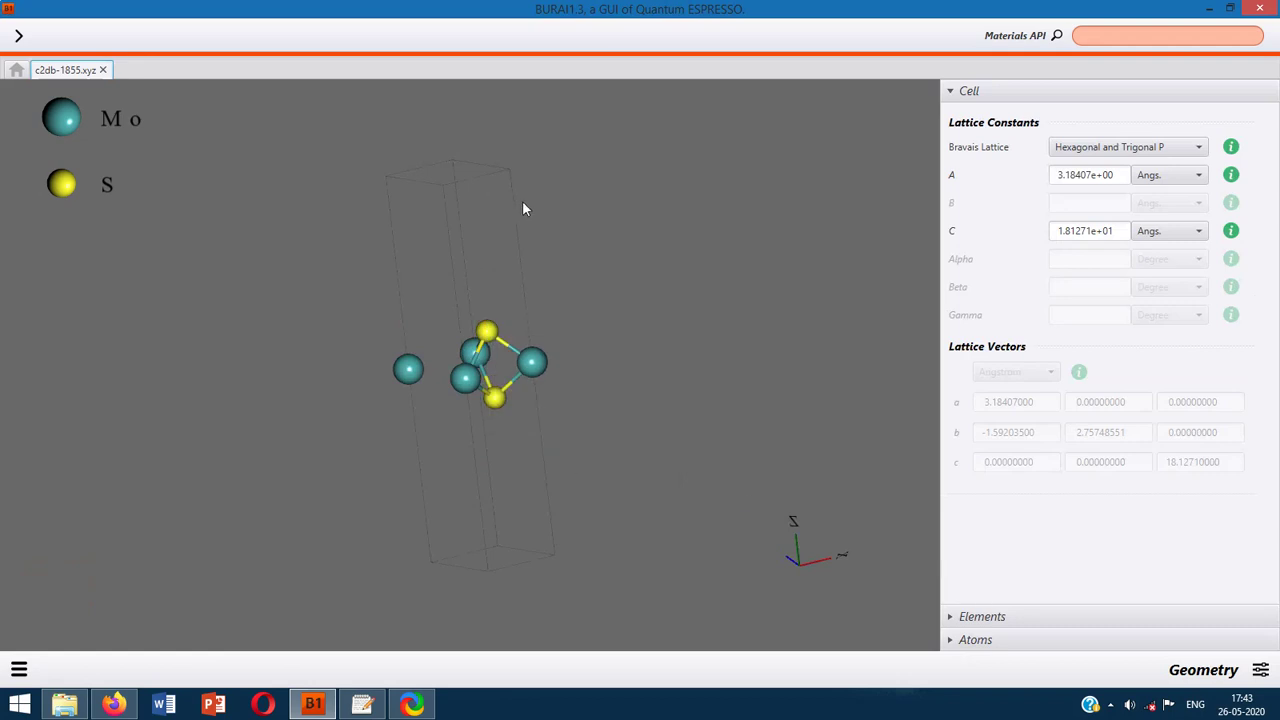
{"action": "mouse_move", "coordinate": [521, 232]}
{"action": "left_mouse_down"}
{"action": "mouse_move", "coordinate": [577, 206]}
{"action": "mouse_move", "coordinate": [597, 314]}
{"action": "mouse_move", "coordinate": [516, 247]}
{"action": "left_mouse_up"}
{"action": "left_click_drag", "start_coordinate": [683, 438], "coordinate": [720, 427]}
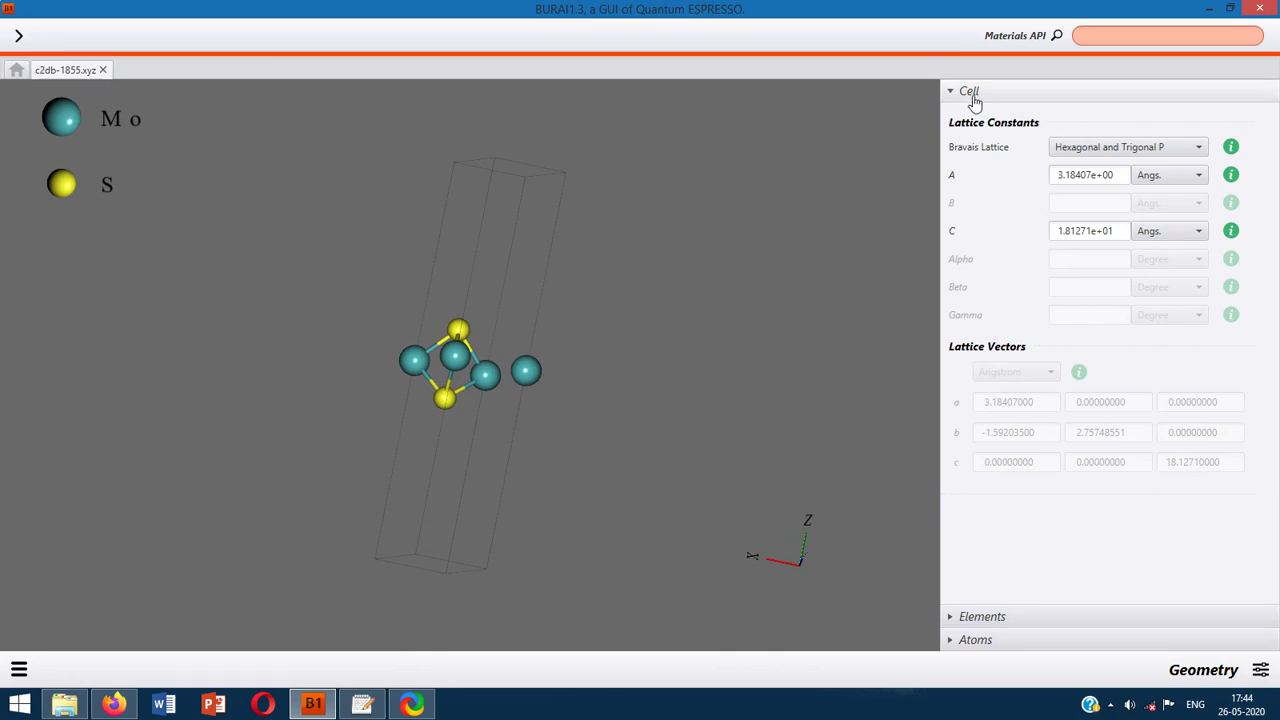
{"action": "left_click_drag", "start_coordinate": [531, 329], "coordinate": [523, 445]}
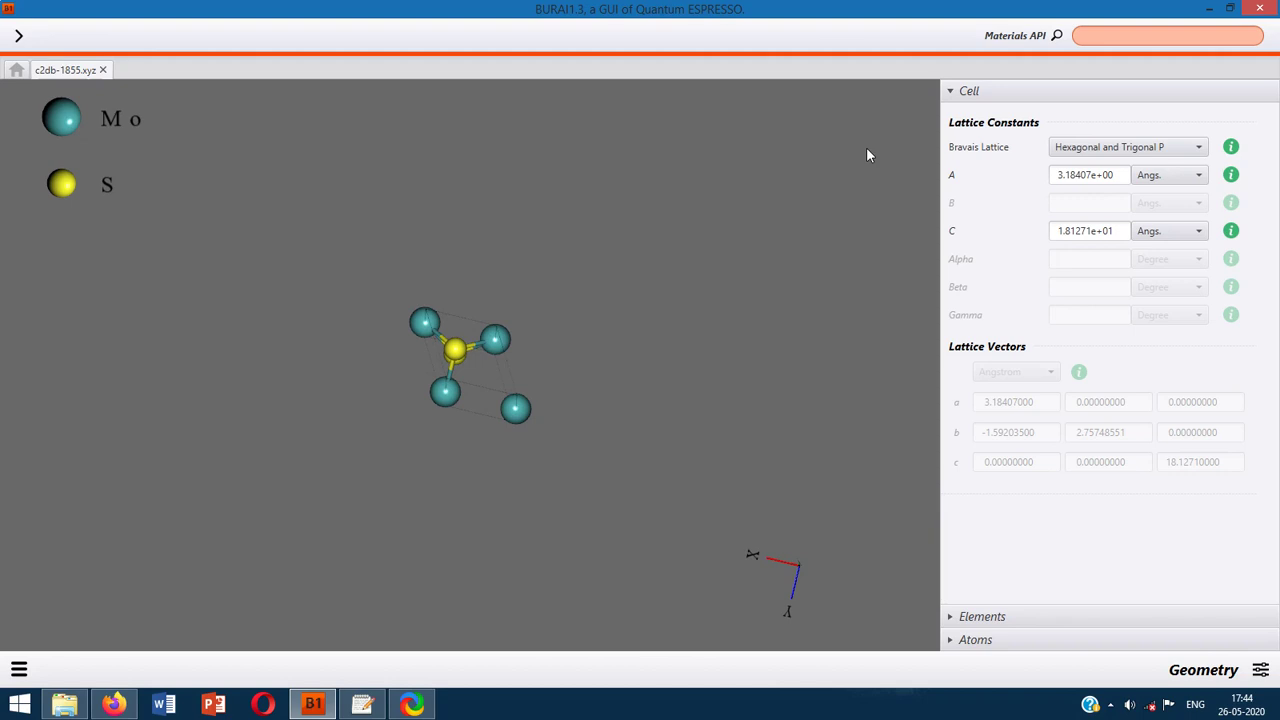
Step: Toggle the Geometry panel's Cell section, leaving it collapsed
{"action": "left_click", "coordinate": [969, 95]}
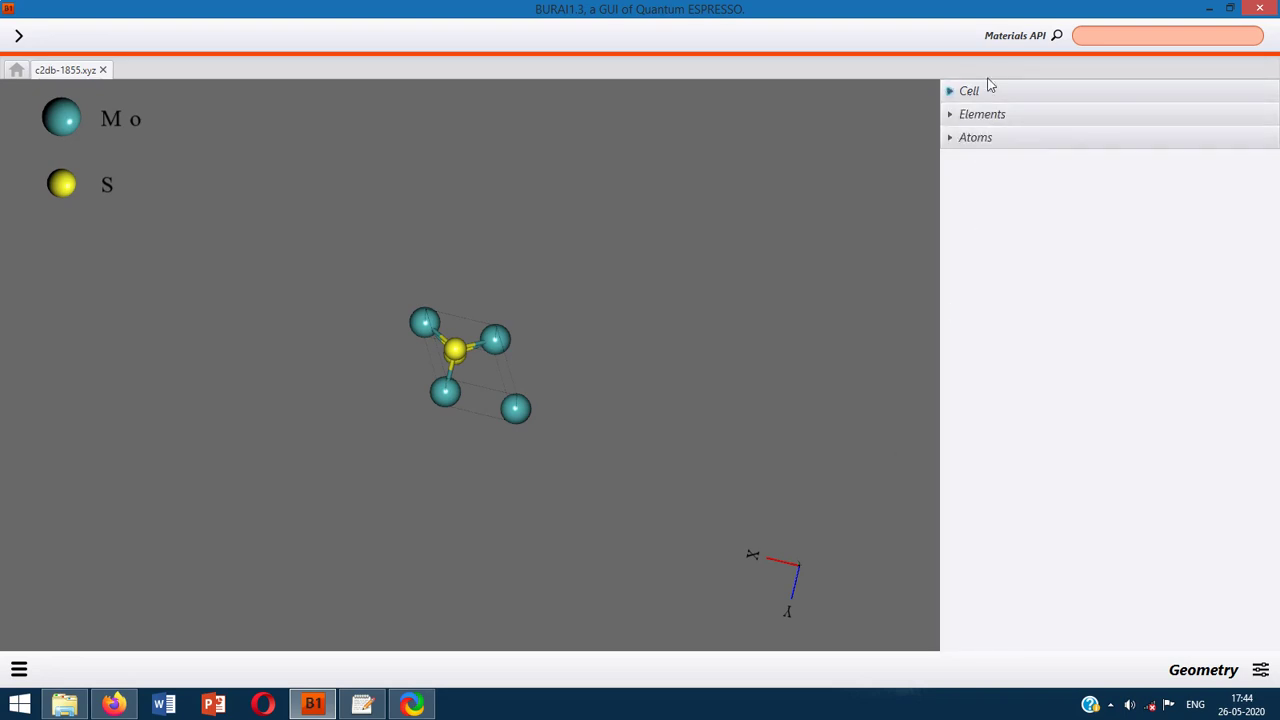
{"action": "left_click", "coordinate": [978, 94]}
{"action": "left_click", "coordinate": [983, 98]}
{"action": "left_click", "coordinate": [995, 103]}
{"action": "left_click", "coordinate": [997, 100]}
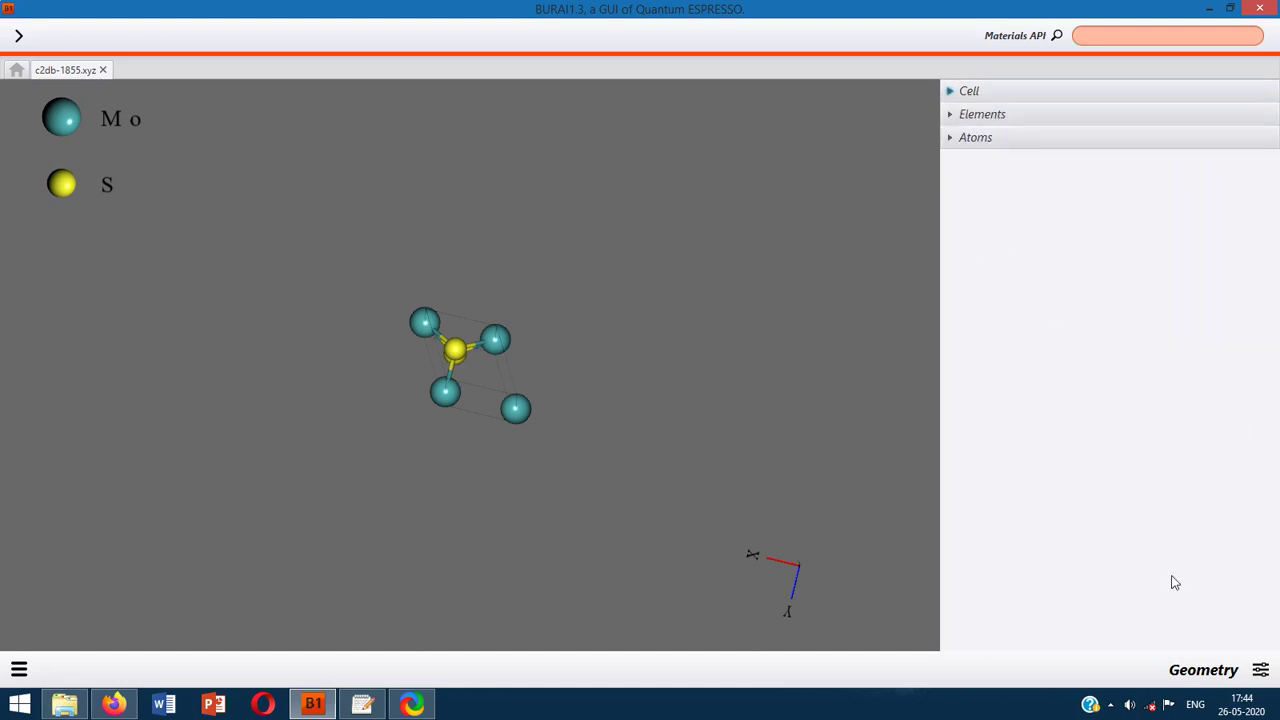
Step: Switch to the SCF settings and turn on force and stress calculation
{"action": "left_click", "coordinate": [1261, 672]}
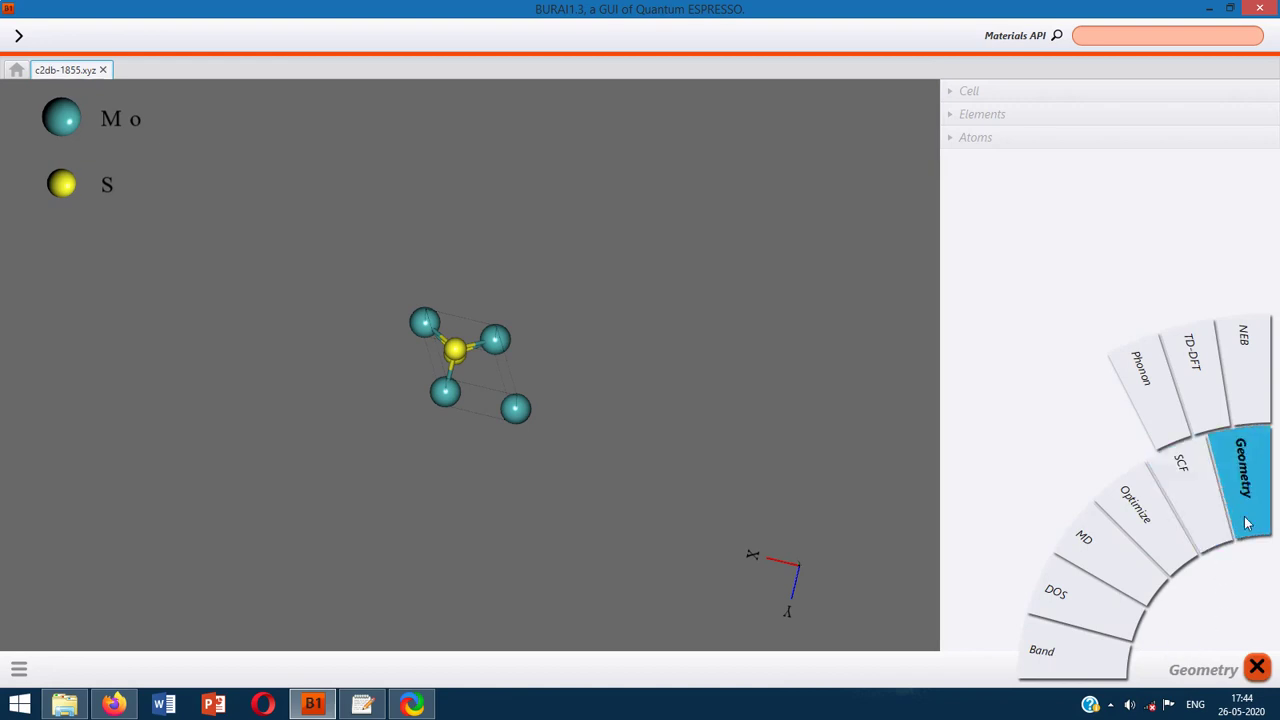
{"action": "left_click", "coordinate": [1205, 523]}
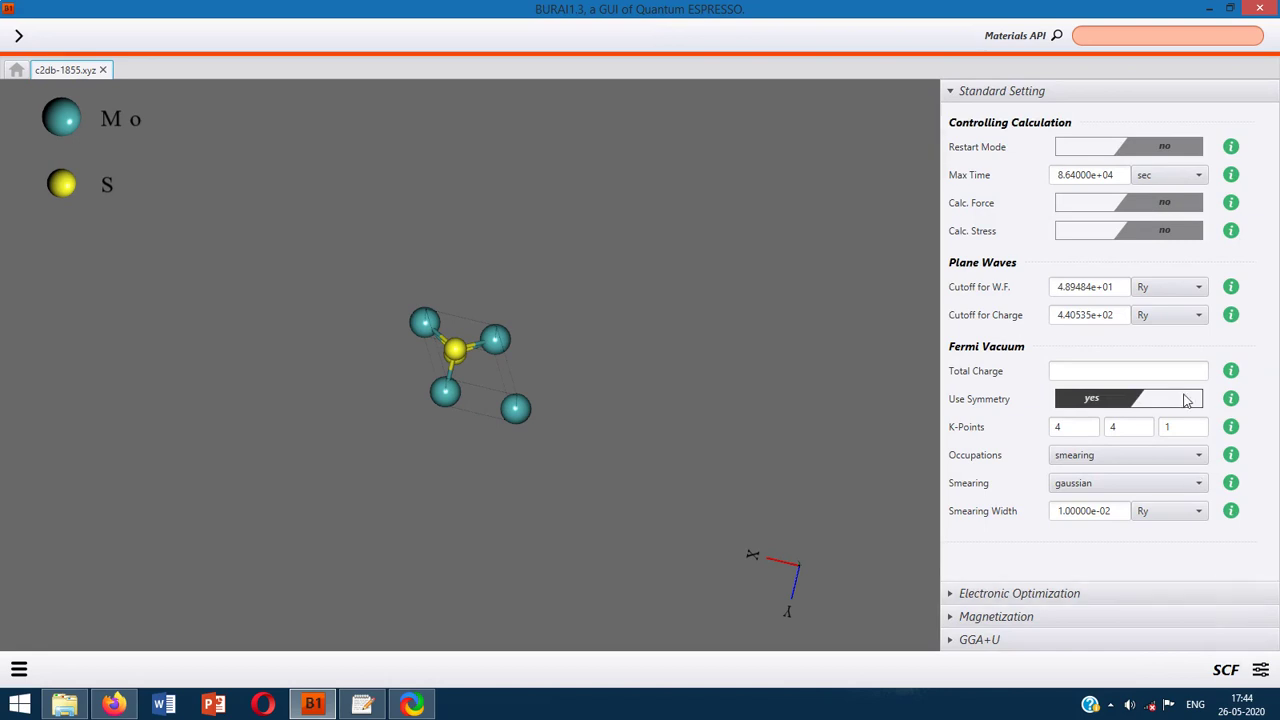
{"action": "left_click", "coordinate": [1174, 206]}
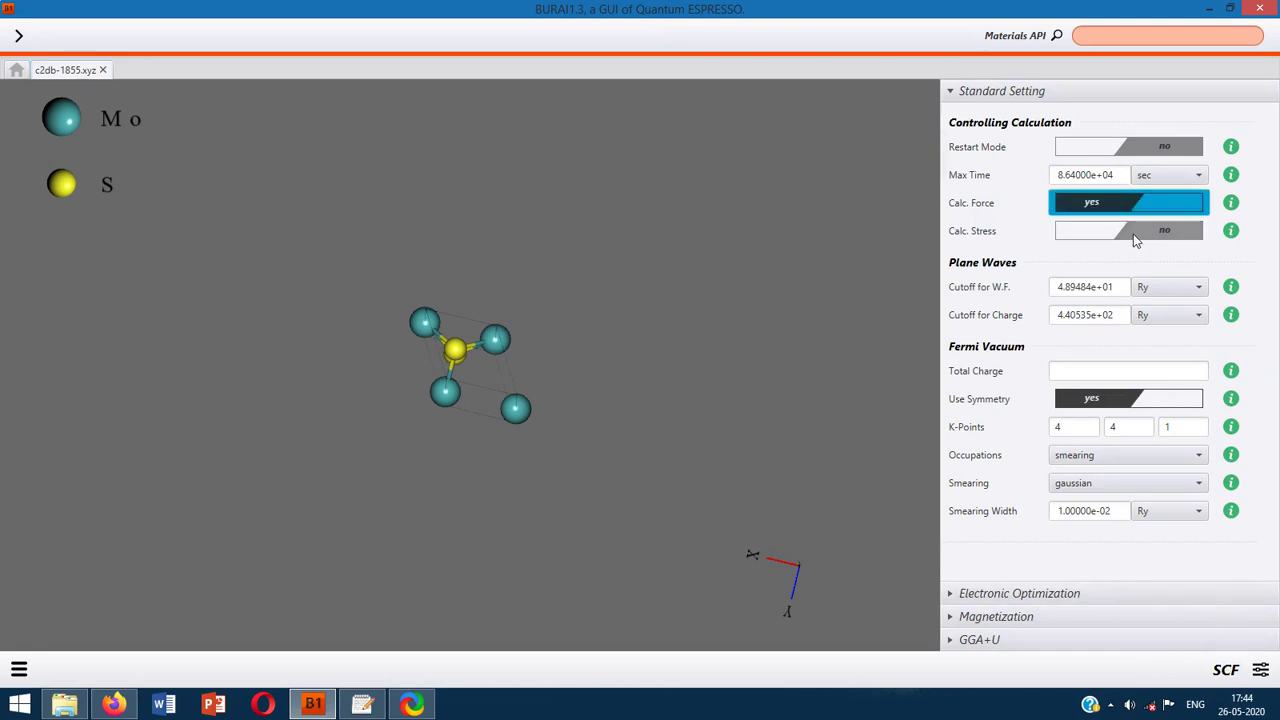
{"action": "left_click", "coordinate": [1180, 233]}
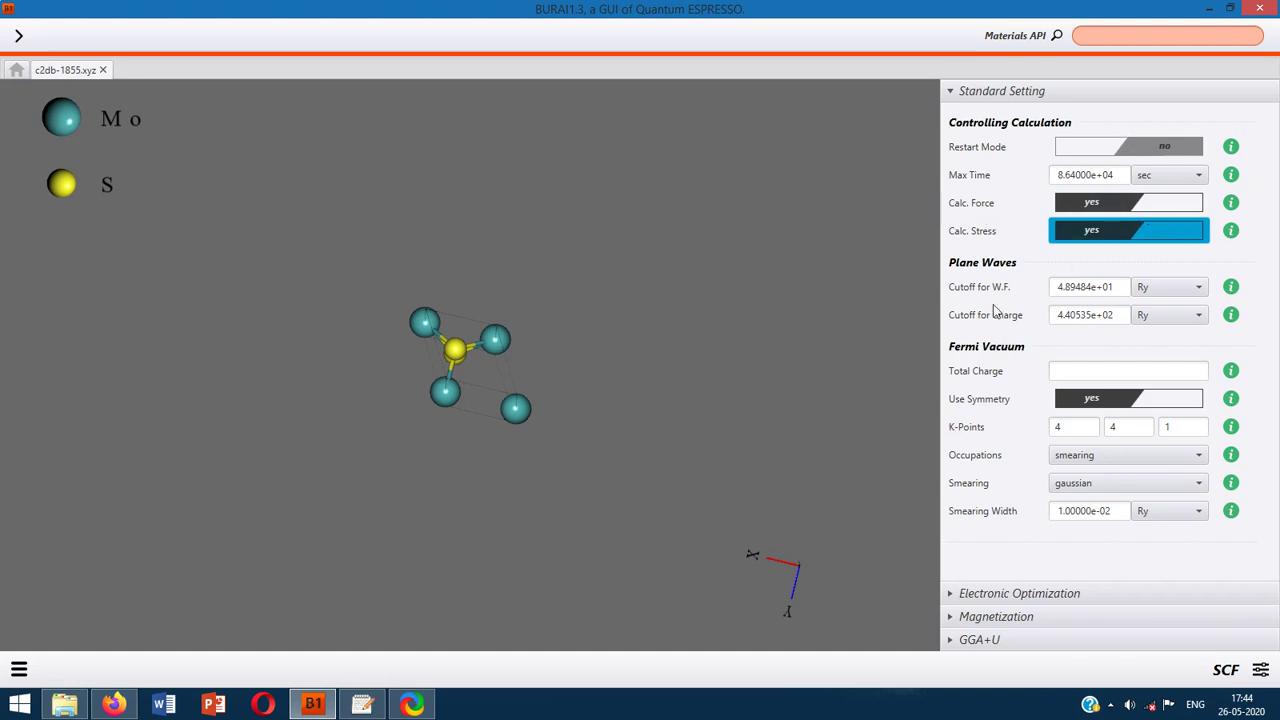
Step: Set the wavefunction cutoff to 50 Ry and the charge density cutoff to 200 Ry
{"action": "left_click", "coordinate": [1121, 288]}
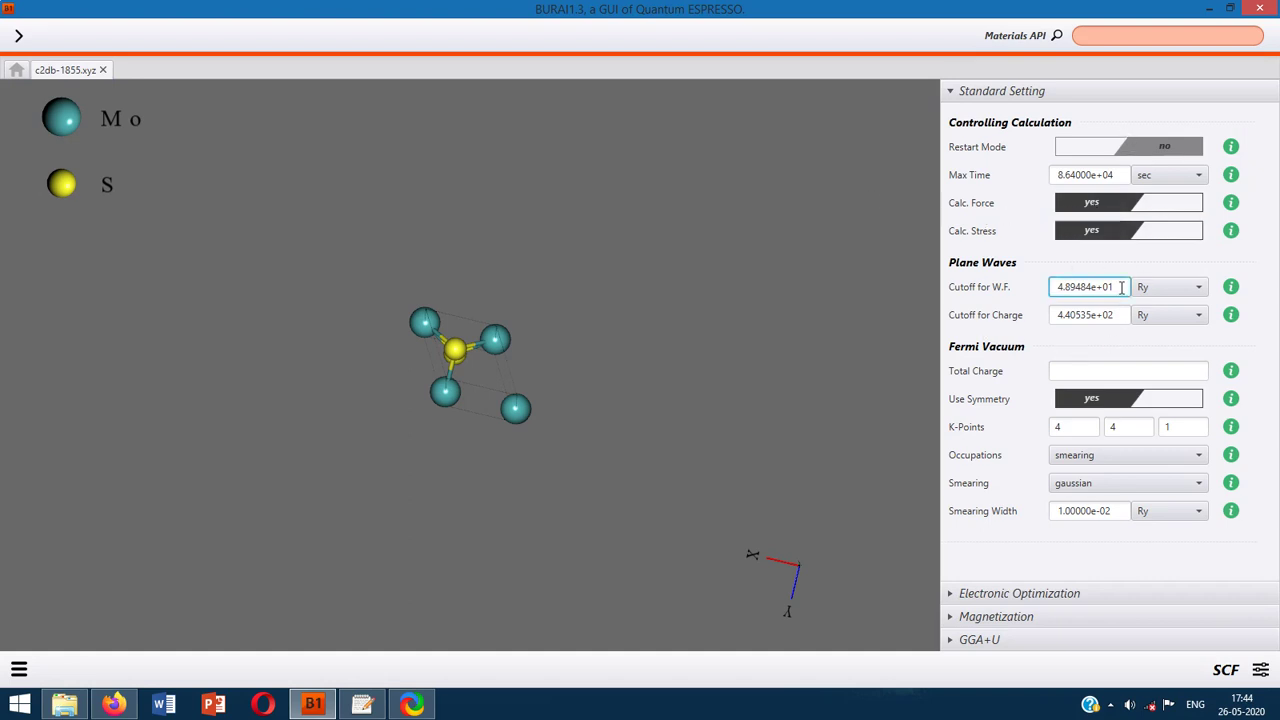
{"action": "left_click_drag", "start_coordinate": [1121, 288], "coordinate": [1043, 290]}
{"action": "type", "text": "5"}
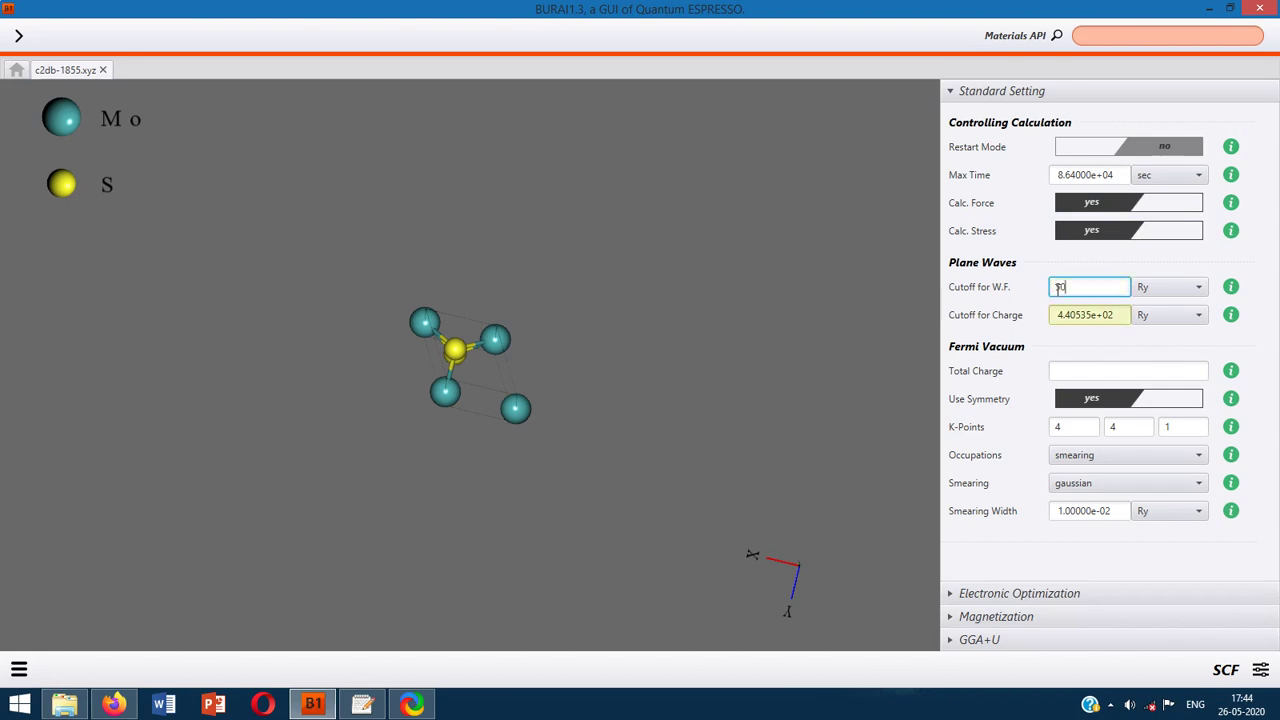
{"action": "type", "text": "0"}
{"action": "left_click_drag", "start_coordinate": [1126, 314], "coordinate": [1044, 316]}
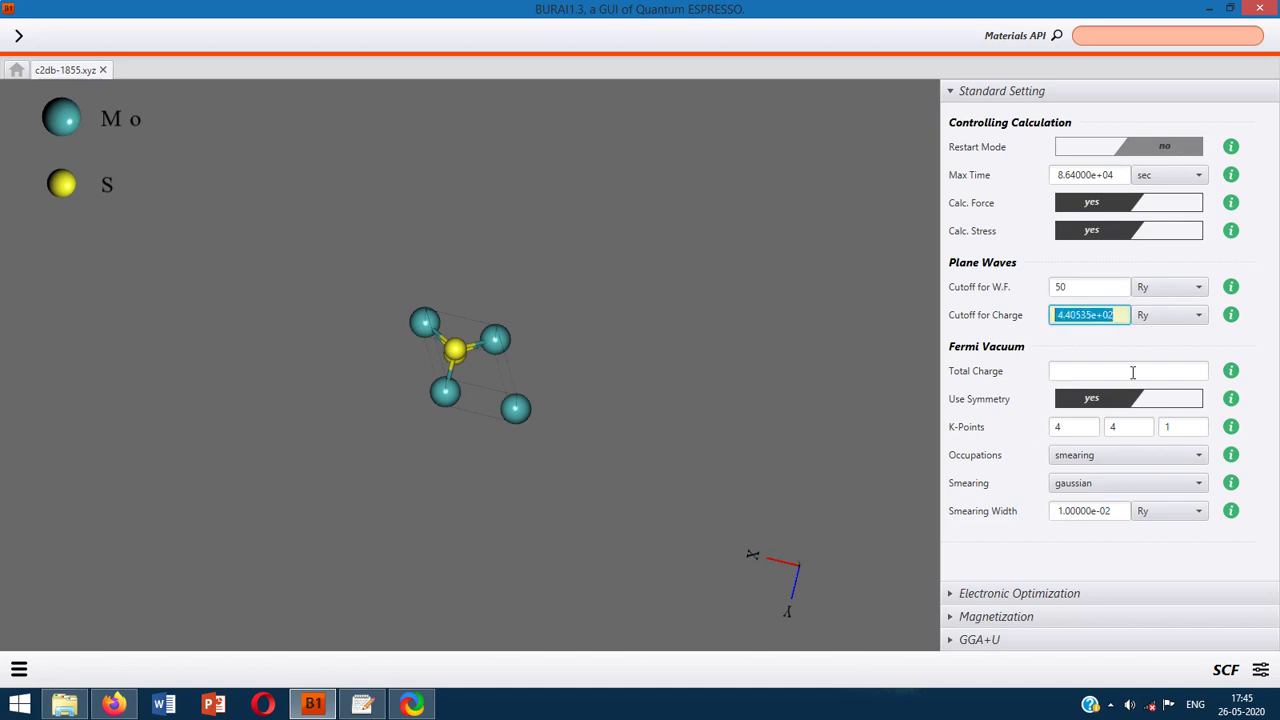
{"action": "type", "text": "200"}
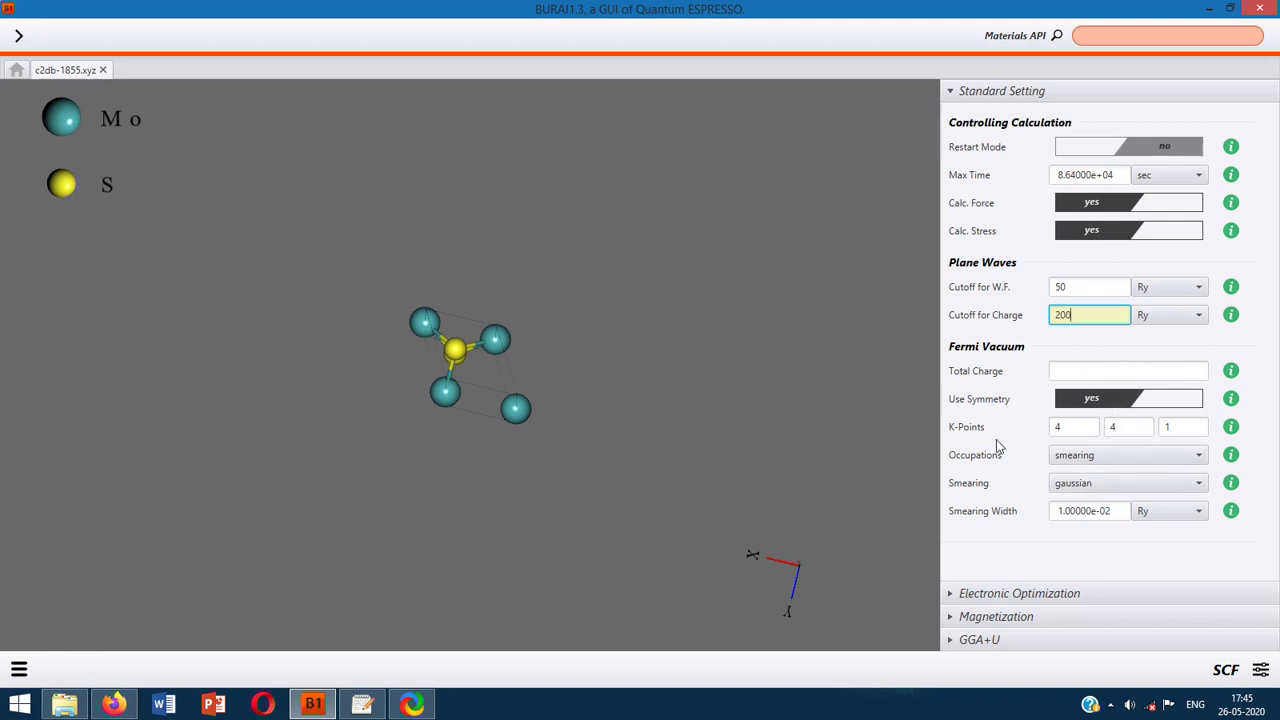
Step: Set the SCF k-point grid to 4×4×1
{"action": "left_click", "coordinate": [1062, 427]}
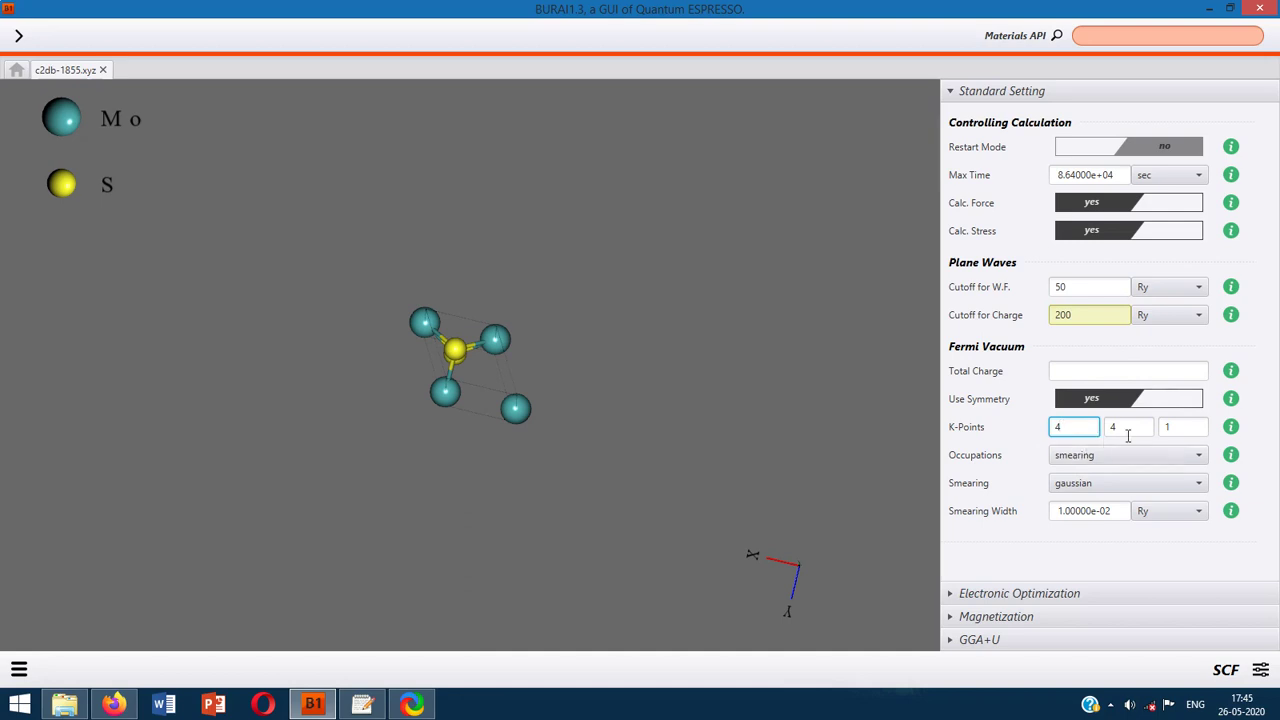
{"action": "left_click", "coordinate": [1127, 427]}
{"action": "left_click", "coordinate": [1177, 427]}
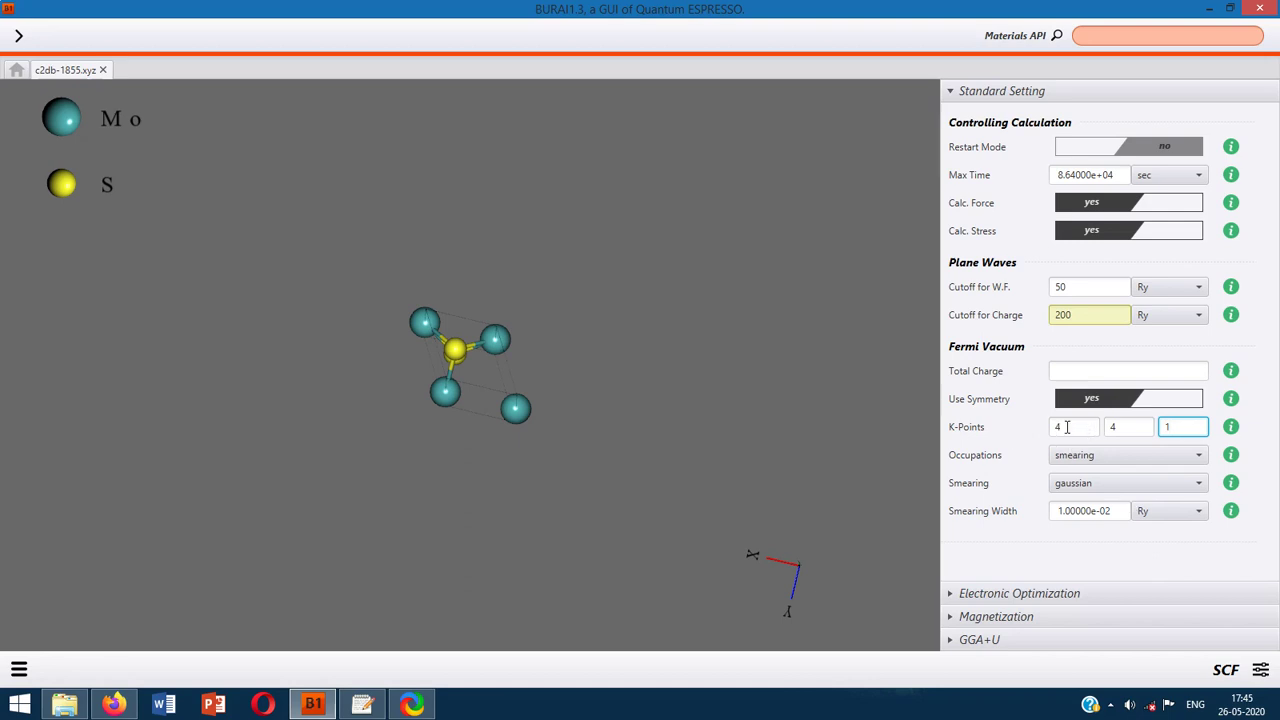
Step: Keep smearing occupations and change the smearing type to fermi-dirac
{"action": "left_click", "coordinate": [1146, 457]}
{"action": "left_click", "coordinate": [1150, 474]}
{"action": "left_click", "coordinate": [1150, 485]}
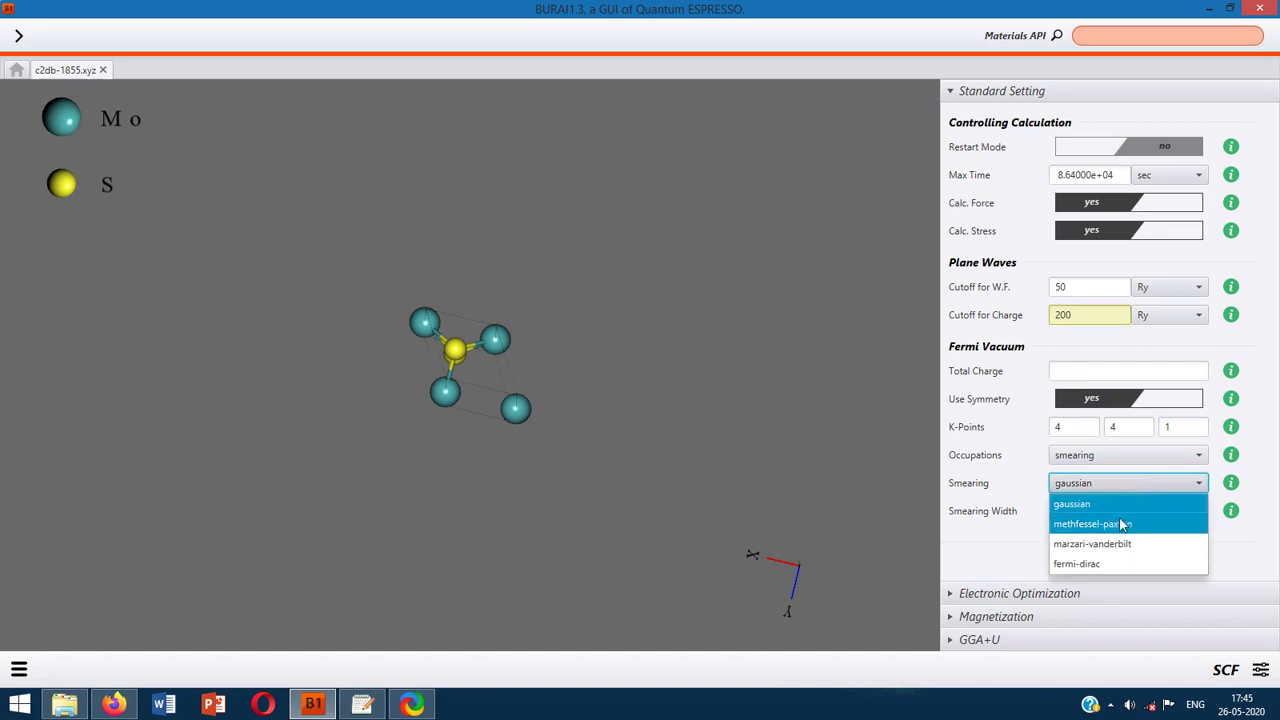
{"action": "left_click", "coordinate": [1132, 562]}
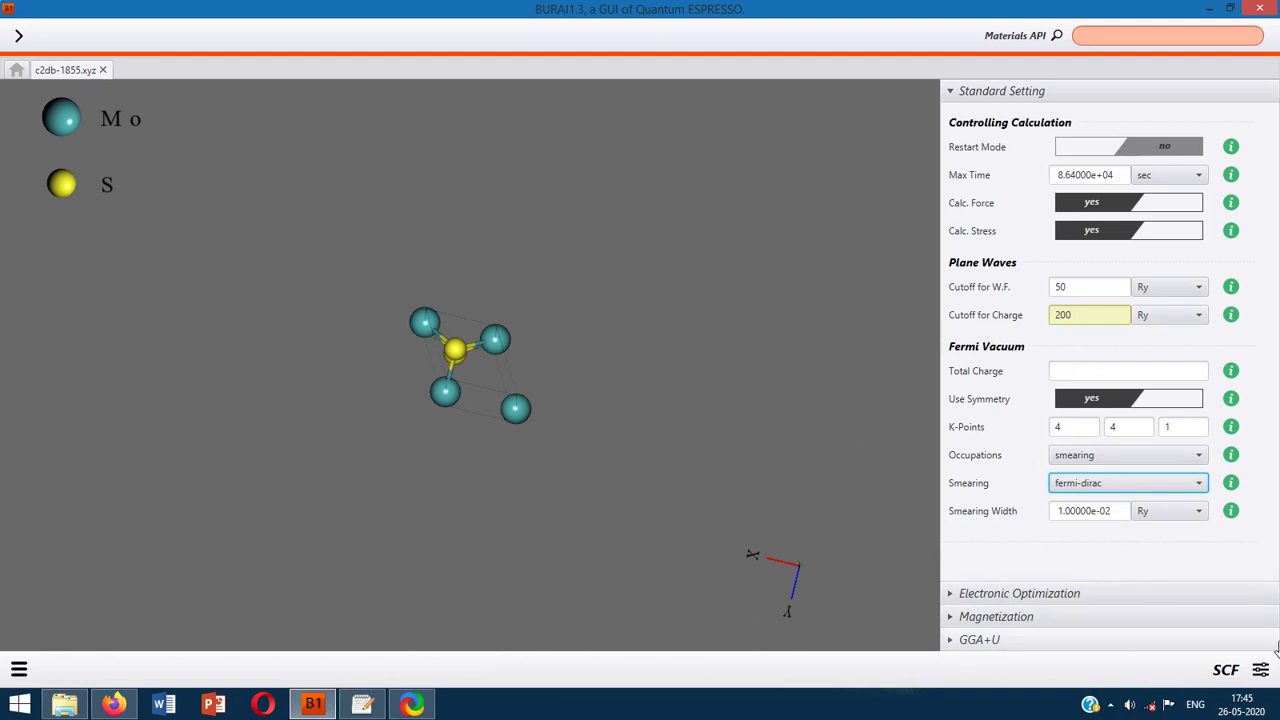
{"action": "left_click", "coordinate": [1262, 672]}
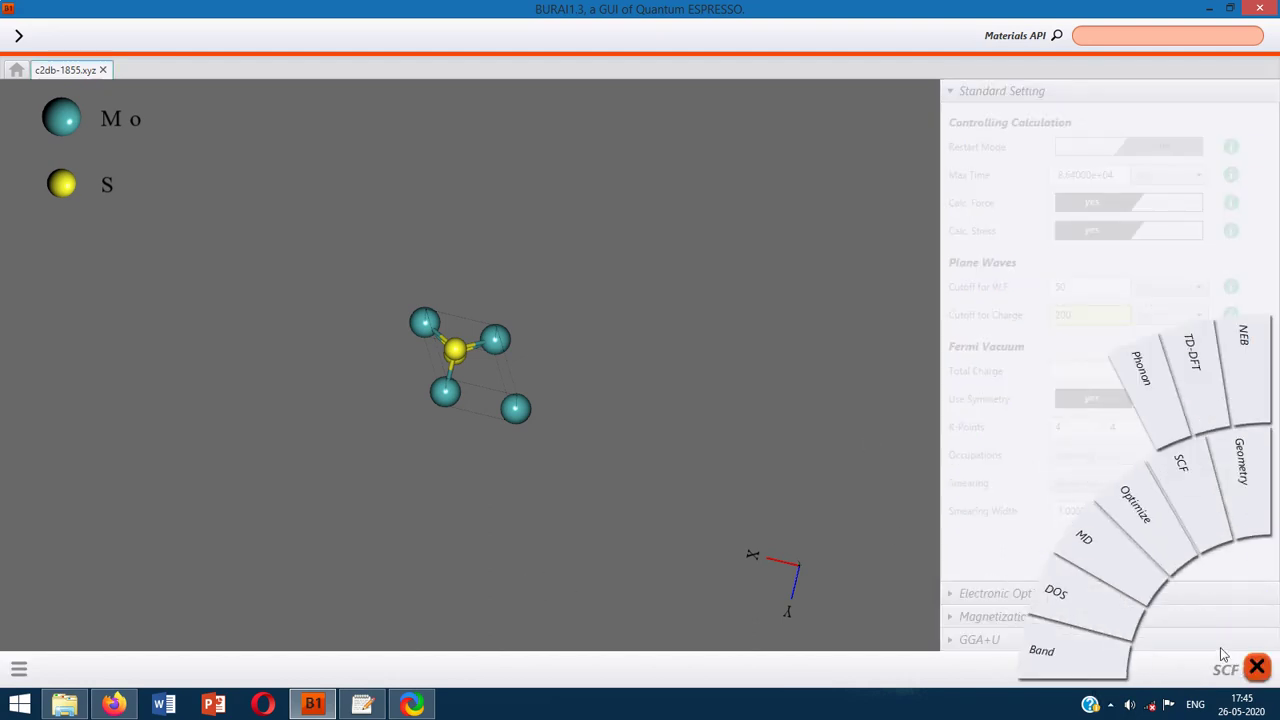
Step: Switch to Band settings, with 50 bands and Crystal k-point coordinates
{"action": "left_click", "coordinate": [1091, 652]}
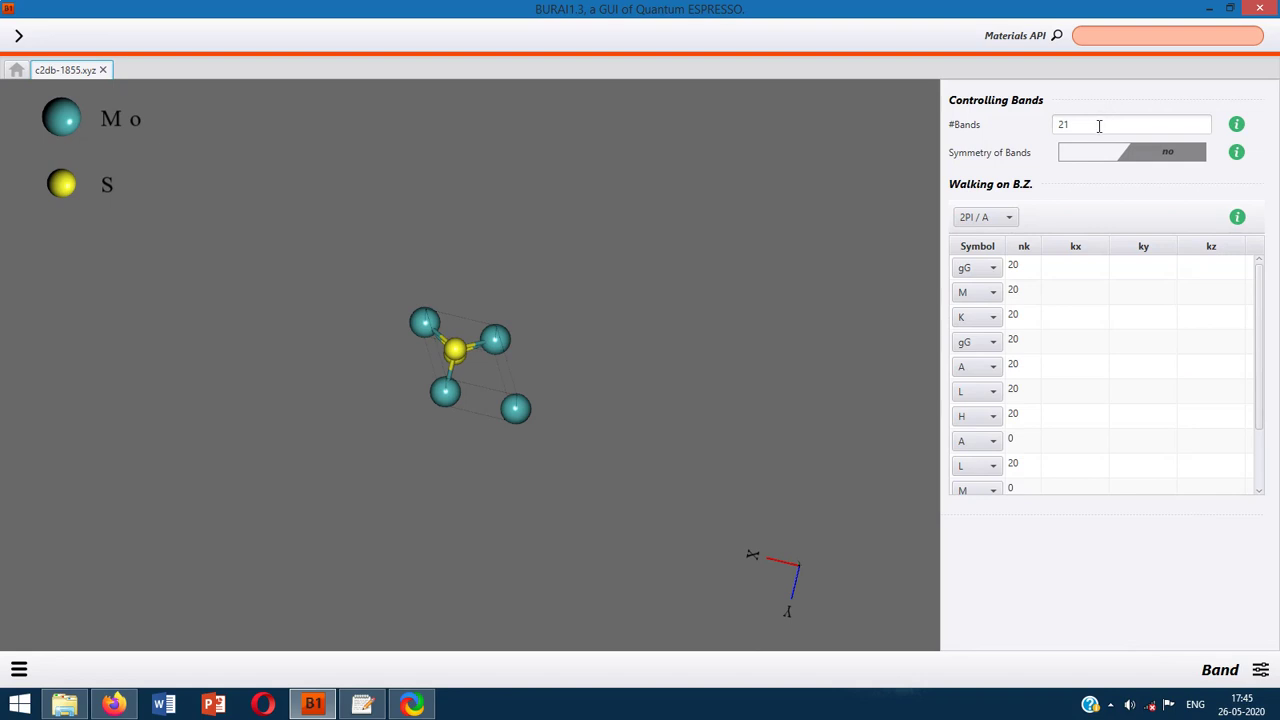
{"action": "double_click", "coordinate": [1063, 124]}
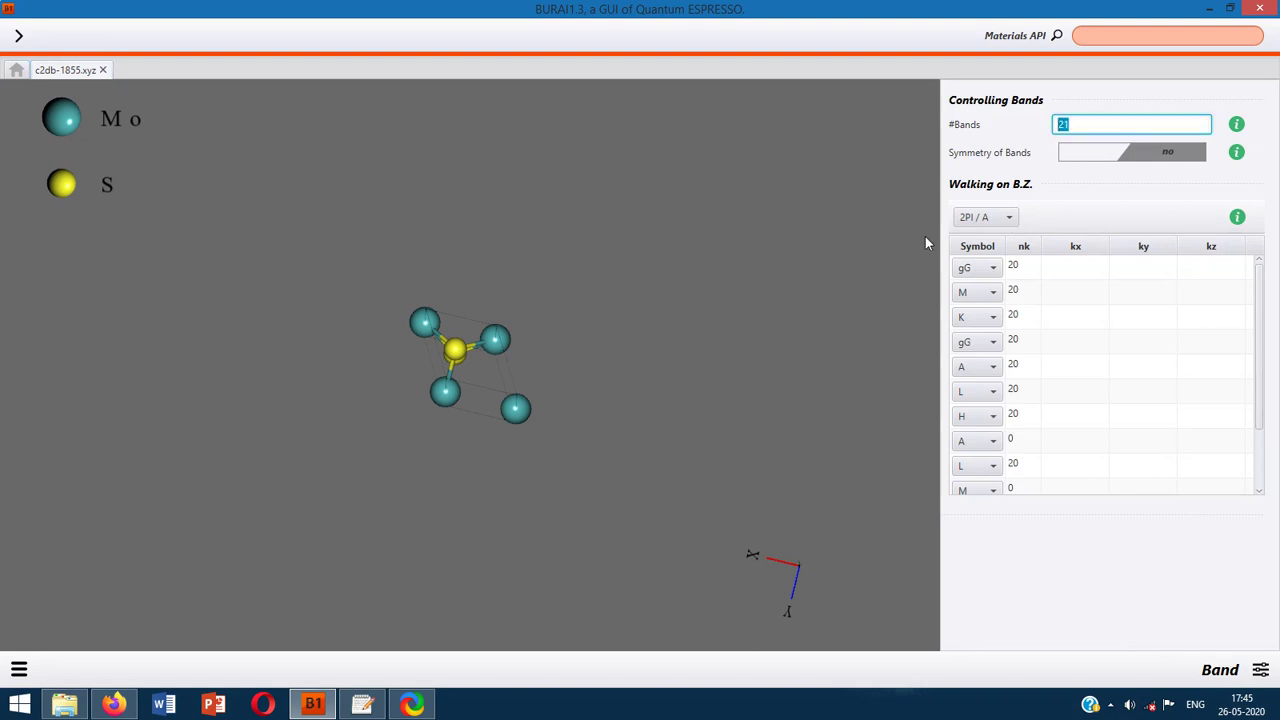
{"action": "type", "text": "50"}
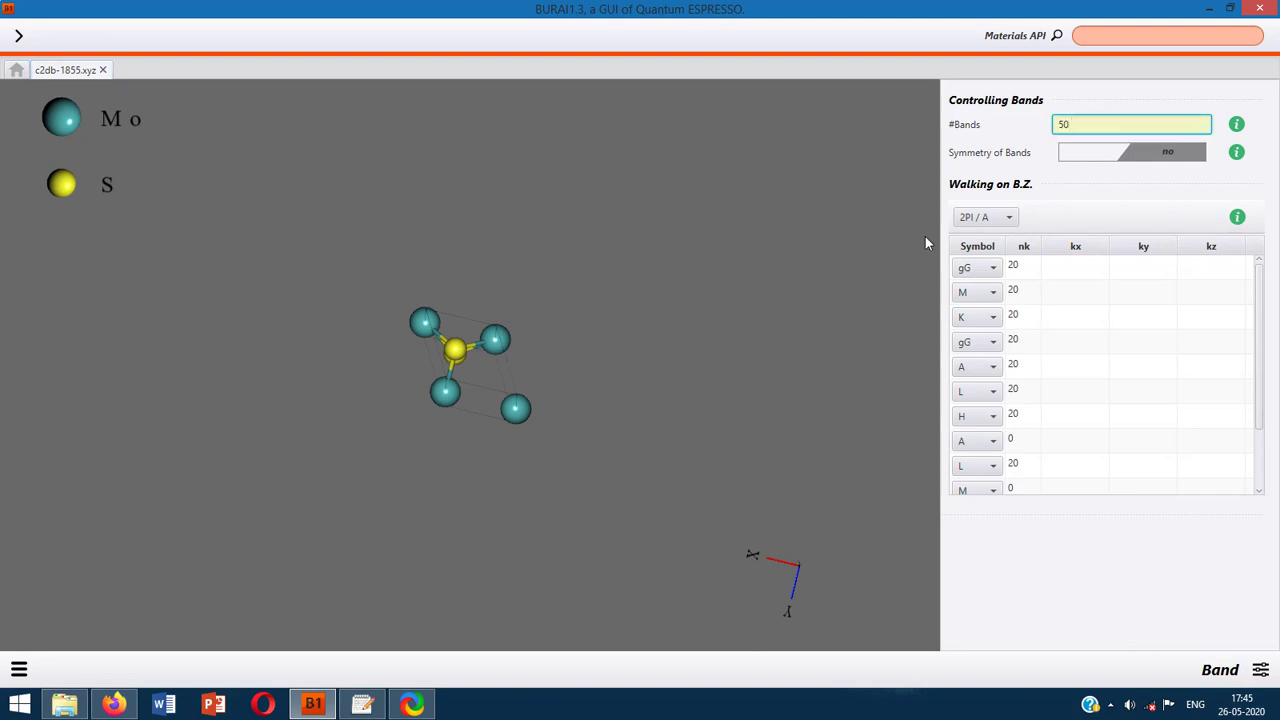
{"action": "left_click", "coordinate": [1009, 219]}
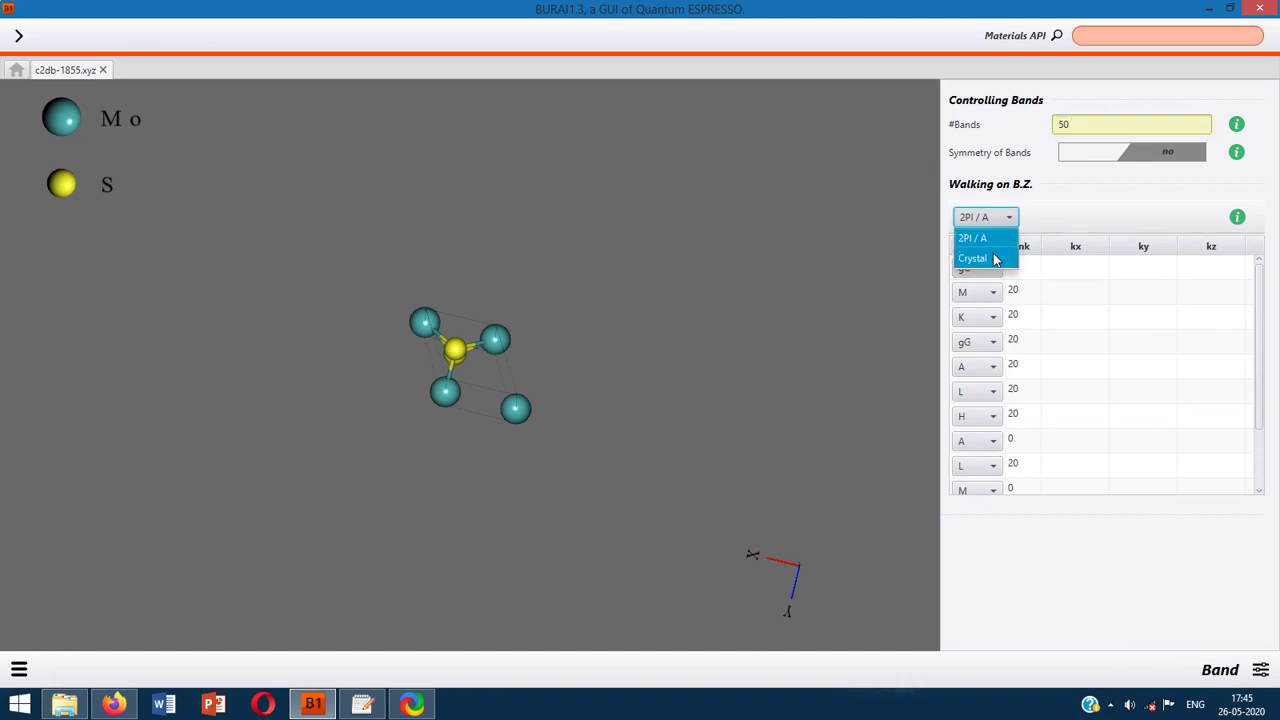
{"action": "left_click", "coordinate": [995, 259]}
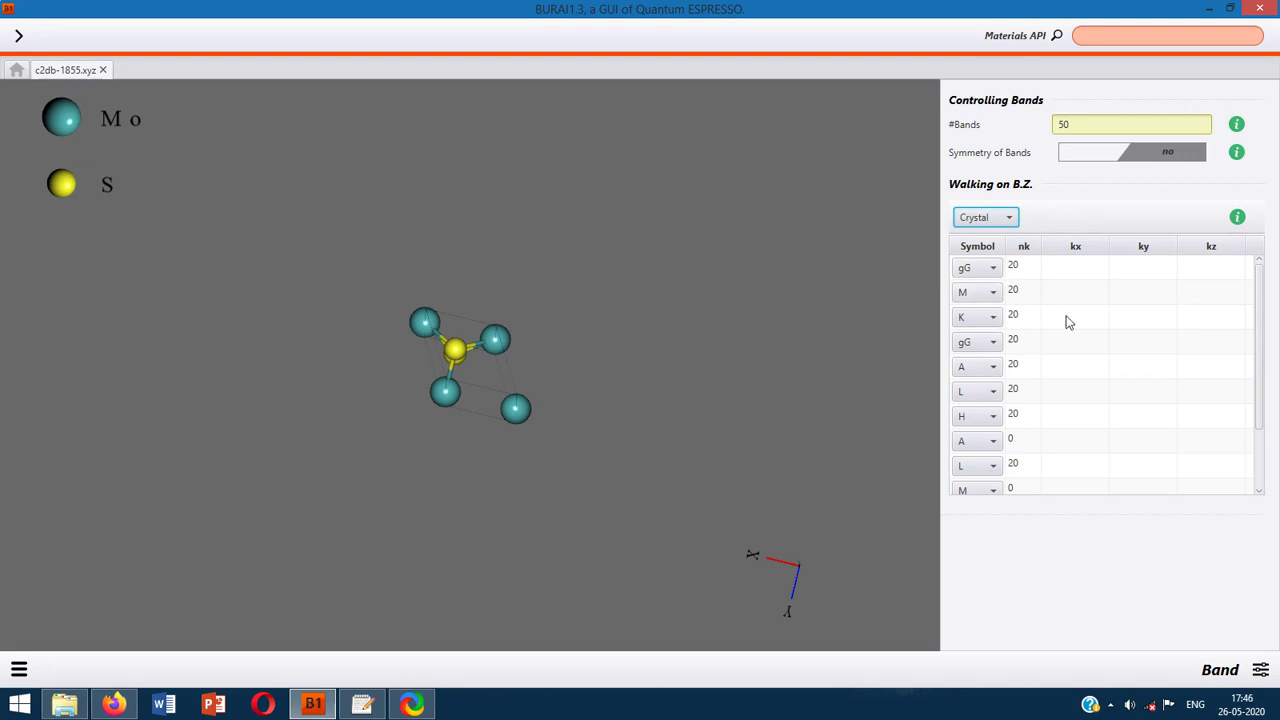
Step: Set nk to 50 for the gG, M, K and second gG path points
{"action": "double_click", "coordinate": [1025, 268]}
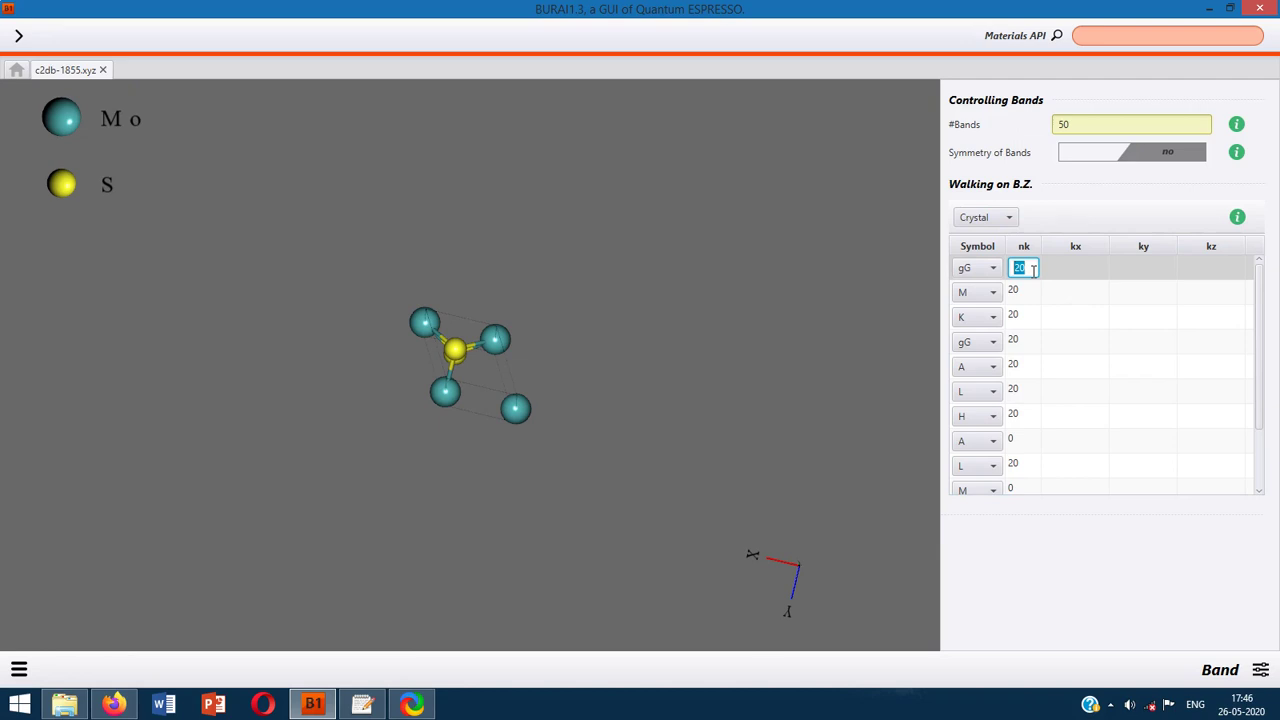
{"action": "type", "text": "5"}
{"action": "key", "text": "Return"}
{"action": "double_click", "coordinate": [1016, 293]}
{"action": "type", "text": "50"}
{"action": "key", "text": "Return"}
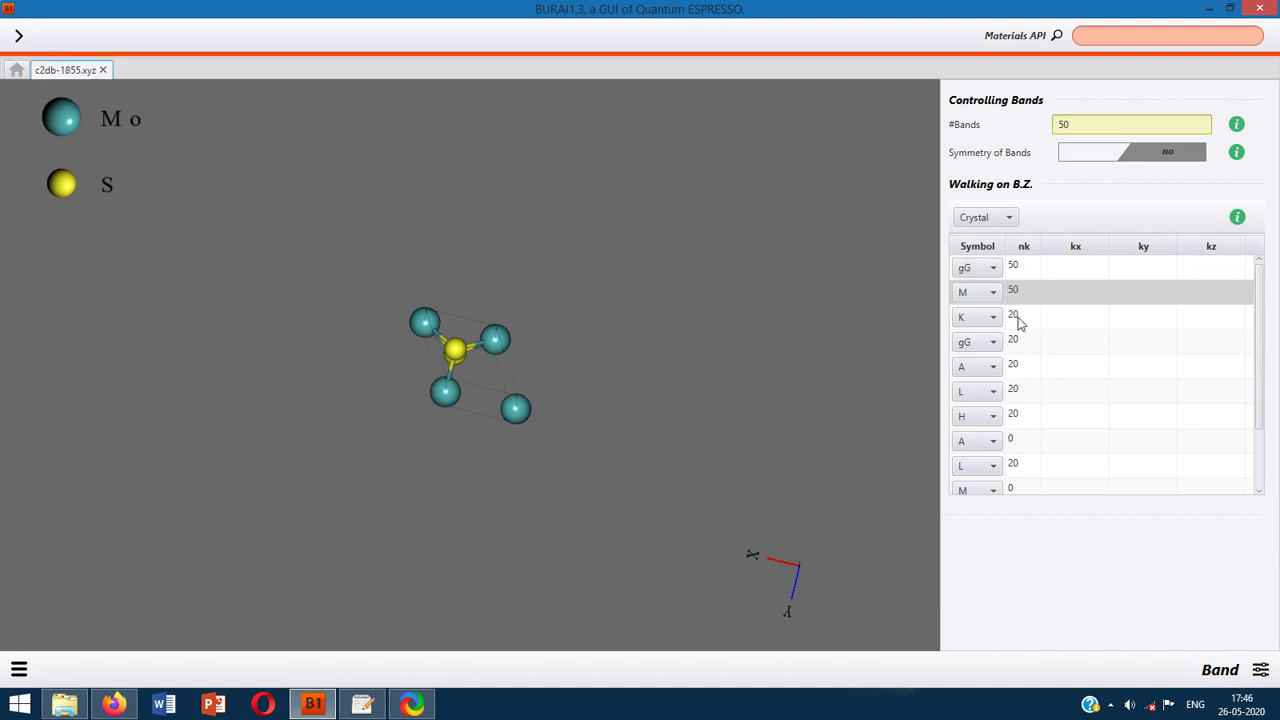
{"action": "double_click", "coordinate": [1022, 318]}
{"action": "type", "text": "50"}
{"action": "key", "text": "Return"}
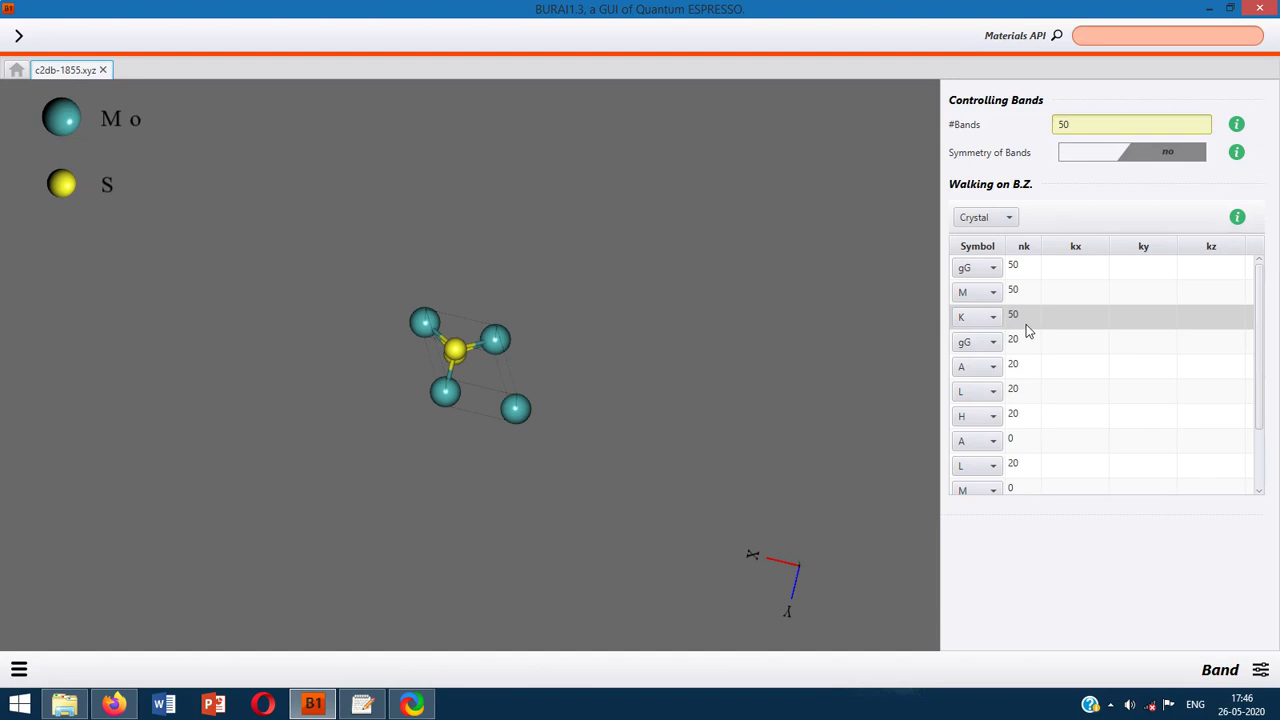
{"action": "double_click", "coordinate": [1030, 343]}
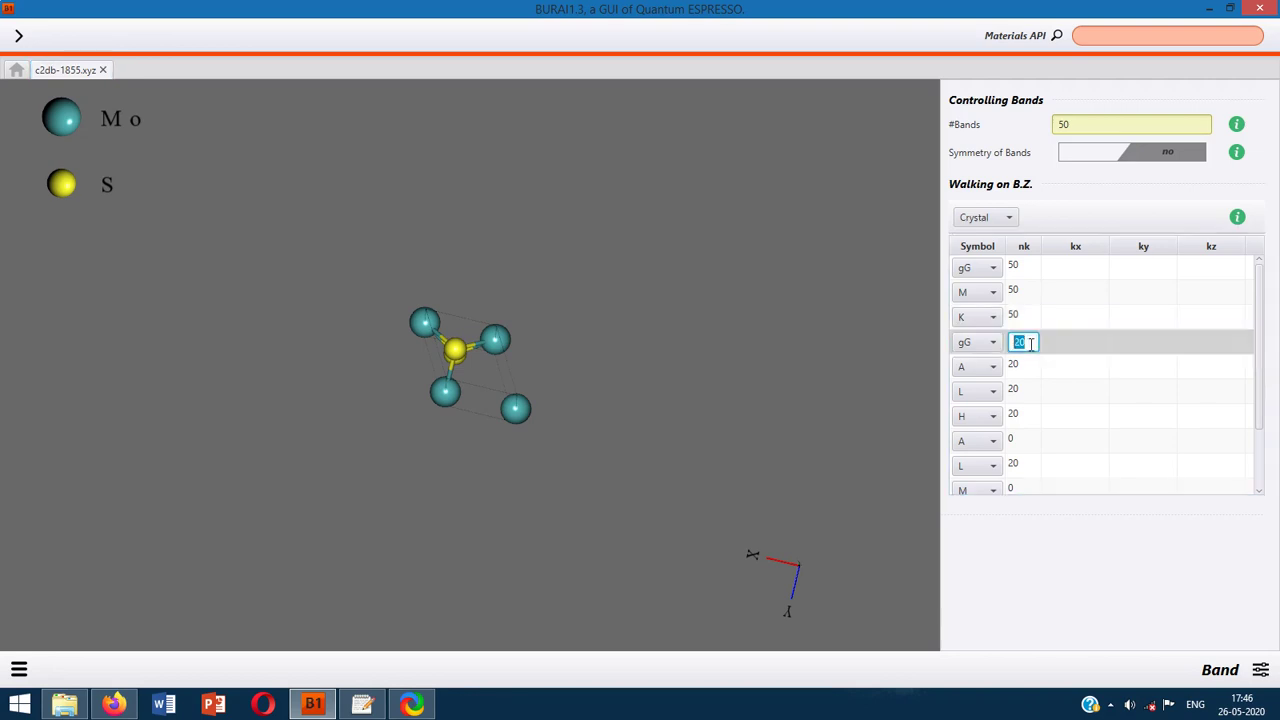
{"action": "type", "text": "50"}
{"action": "key", "text": "Return"}
Step: Delete the A, L, H and A points following the second gG from the k-path
{"action": "left_click", "coordinate": [1036, 368]}
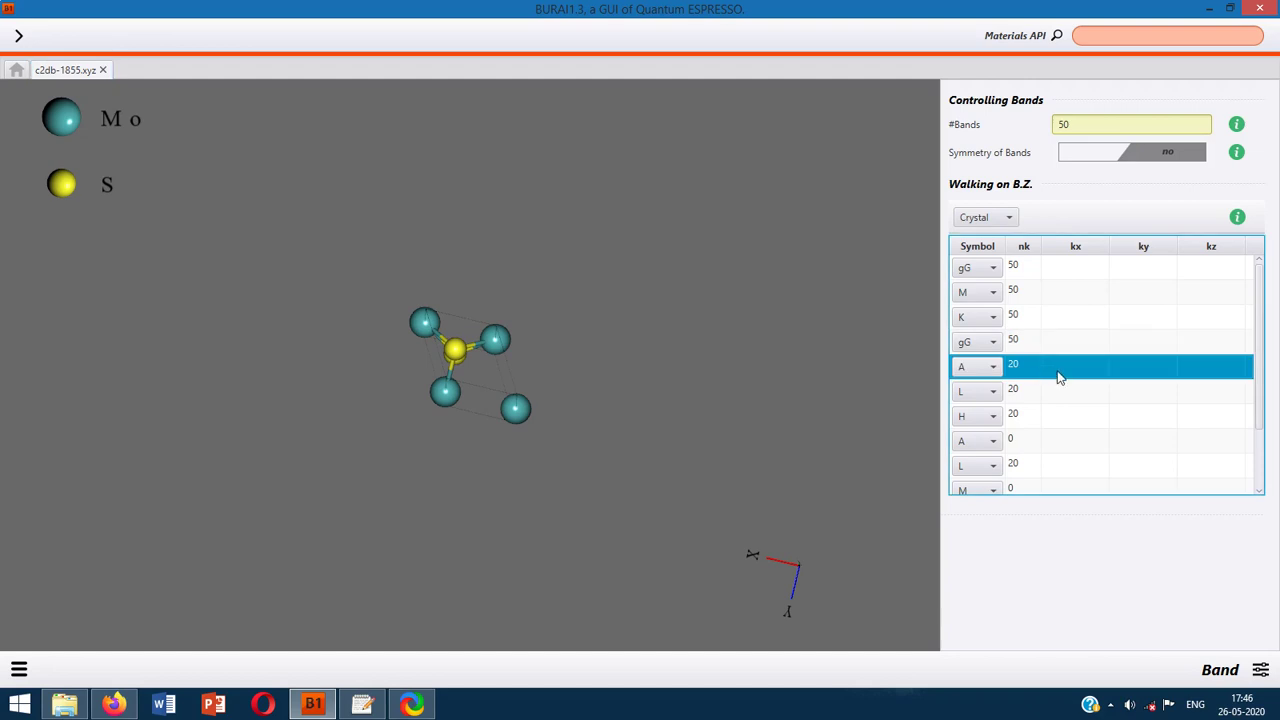
{"action": "right_click", "coordinate": [1060, 375]}
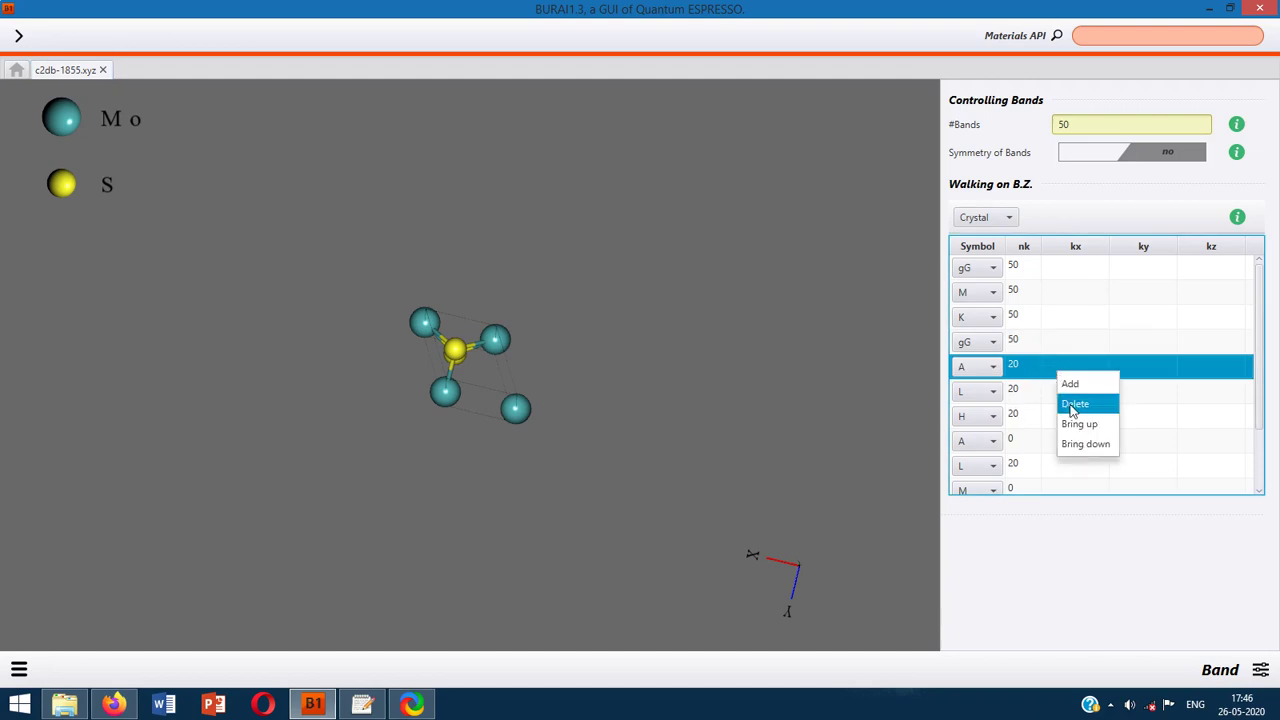
{"action": "left_click", "coordinate": [1072, 405]}
{"action": "left_click", "coordinate": [1057, 371]}
{"action": "right_click", "coordinate": [1057, 372]}
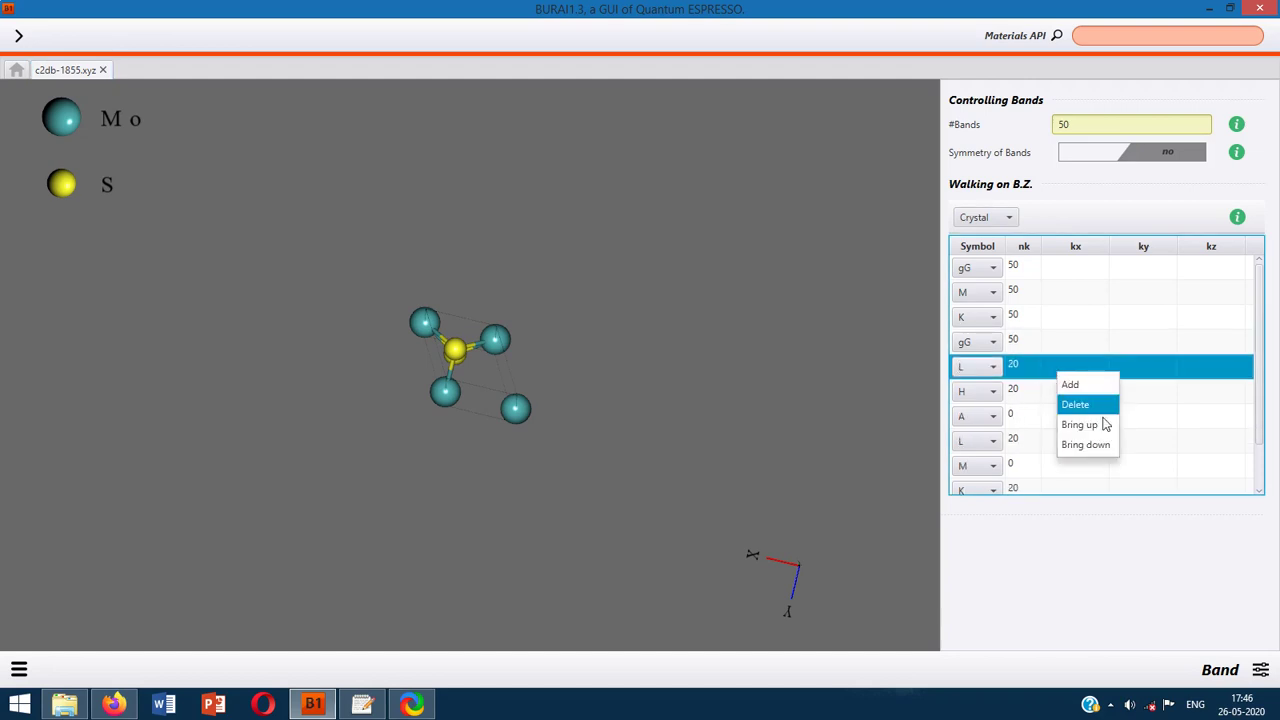
{"action": "left_click", "coordinate": [1095, 405]}
{"action": "left_click", "coordinate": [1064, 372]}
{"action": "right_click", "coordinate": [1065, 373]}
{"action": "left_click", "coordinate": [1086, 402]}
{"action": "left_click", "coordinate": [1068, 373]}
{"action": "right_click", "coordinate": [1067, 372]}
{"action": "left_click", "coordinate": [1078, 402]}
Step: Delete the remaining L, M, K and H points, leaving only gG, M, K, gG
{"action": "left_click", "coordinate": [1066, 371]}
{"action": "right_click", "coordinate": [1067, 372]}
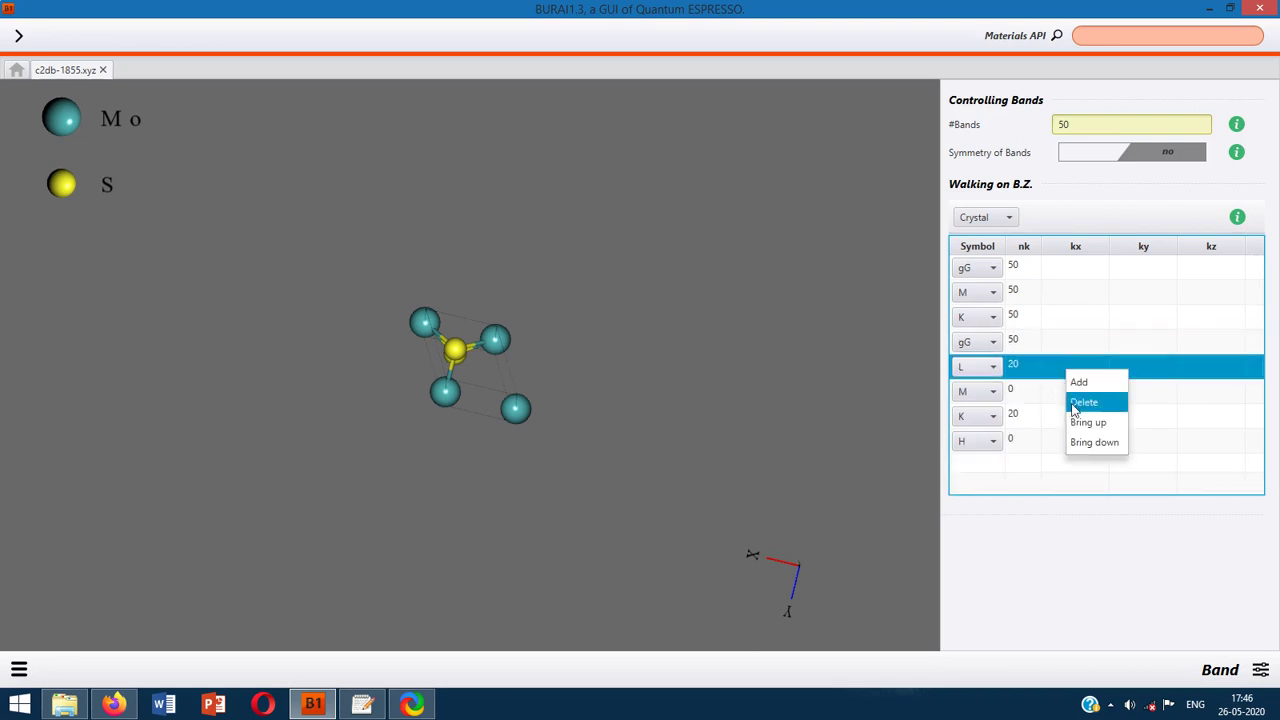
{"action": "left_click", "coordinate": [1075, 405]}
{"action": "left_click", "coordinate": [1060, 371]}
{"action": "right_click", "coordinate": [1060, 372]}
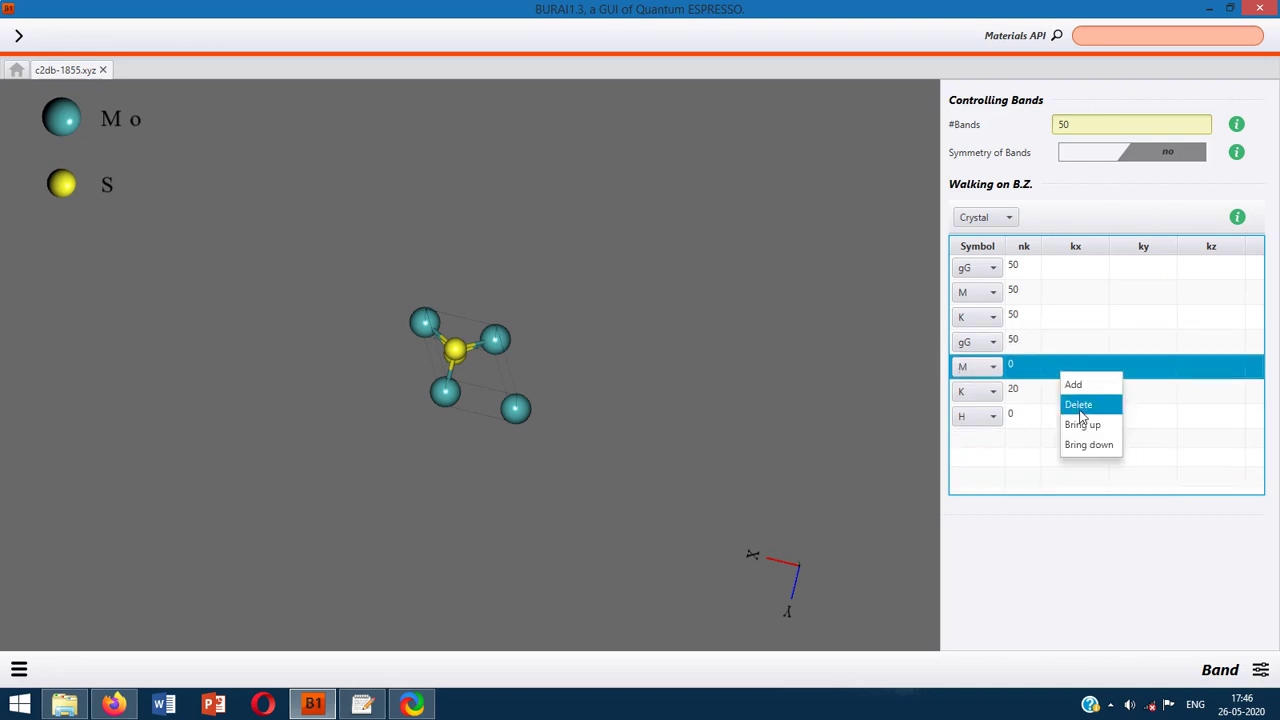
{"action": "left_click", "coordinate": [1079, 405]}
{"action": "left_click", "coordinate": [1072, 370]}
{"action": "right_click", "coordinate": [1070, 371]}
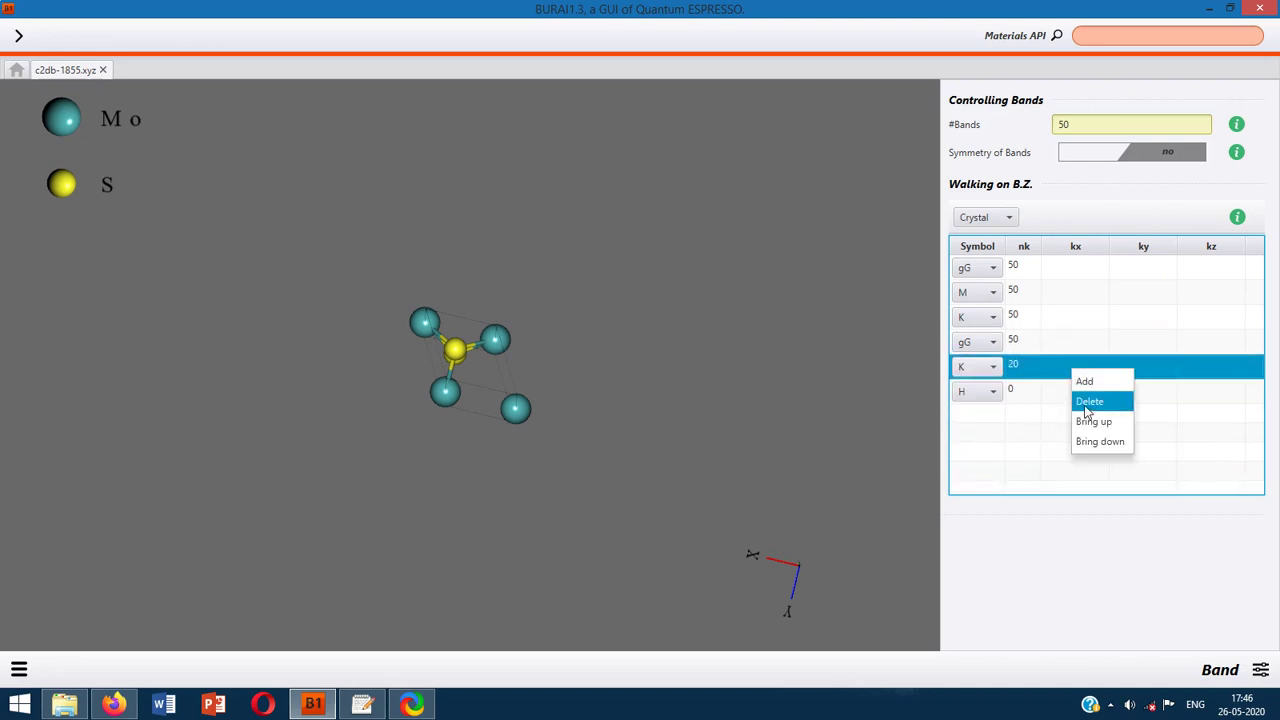
{"action": "left_click", "coordinate": [1084, 405]}
{"action": "left_click", "coordinate": [1065, 370]}
{"action": "right_click", "coordinate": [1066, 371]}
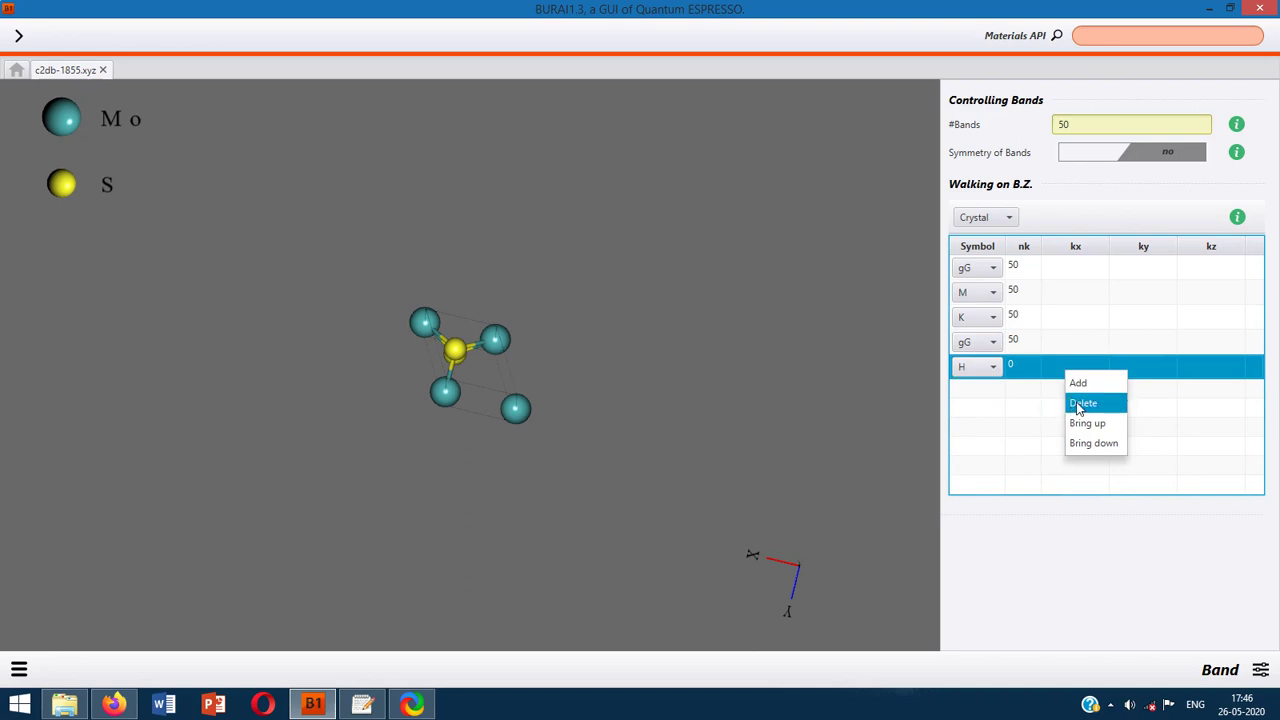
{"action": "left_click", "coordinate": [1078, 405]}
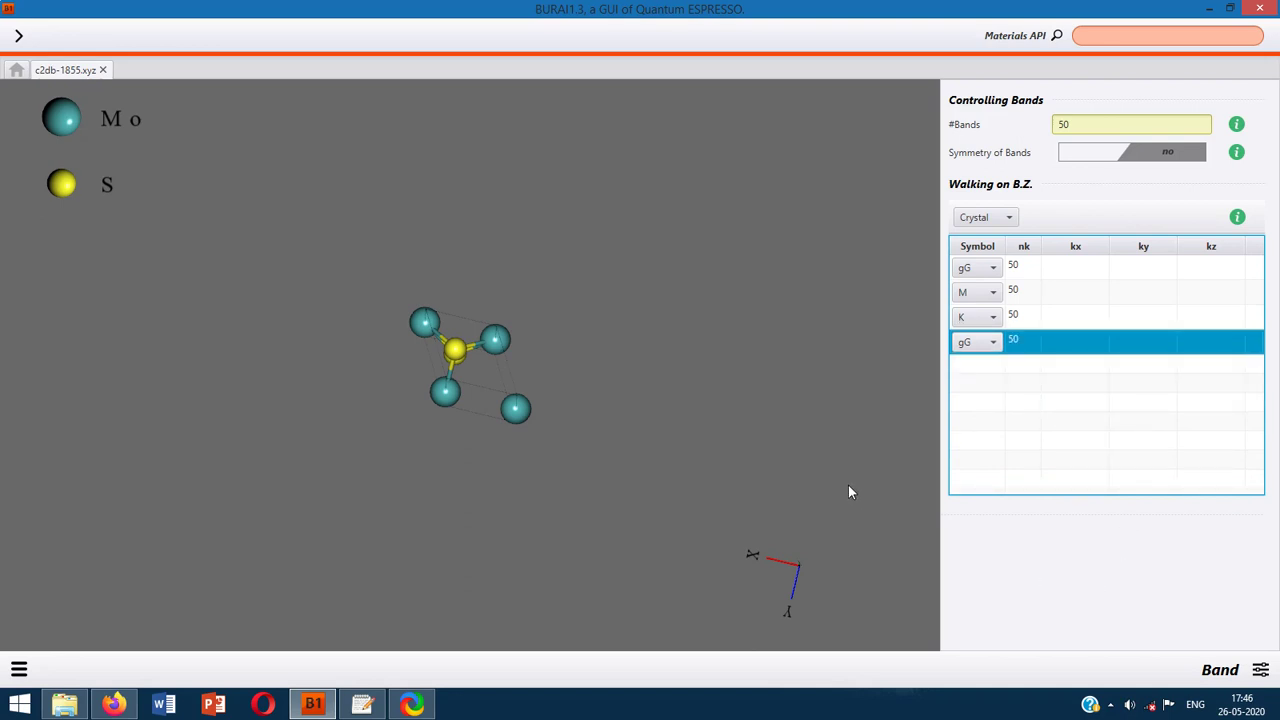
{"action": "left_click", "coordinate": [1260, 669]}
Step: Switch to DOS settings with 50 bands and fermi-dirac smearing
{"action": "left_click", "coordinate": [1097, 615]}
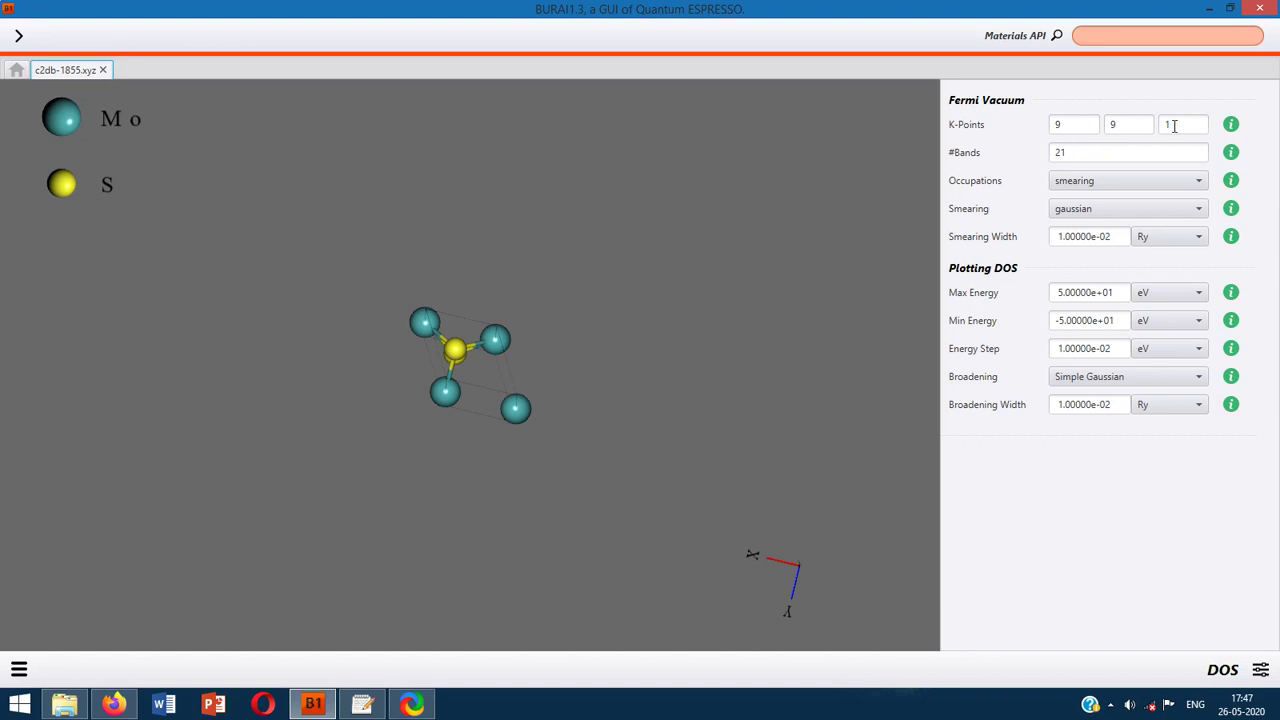
{"action": "double_click", "coordinate": [1092, 156]}
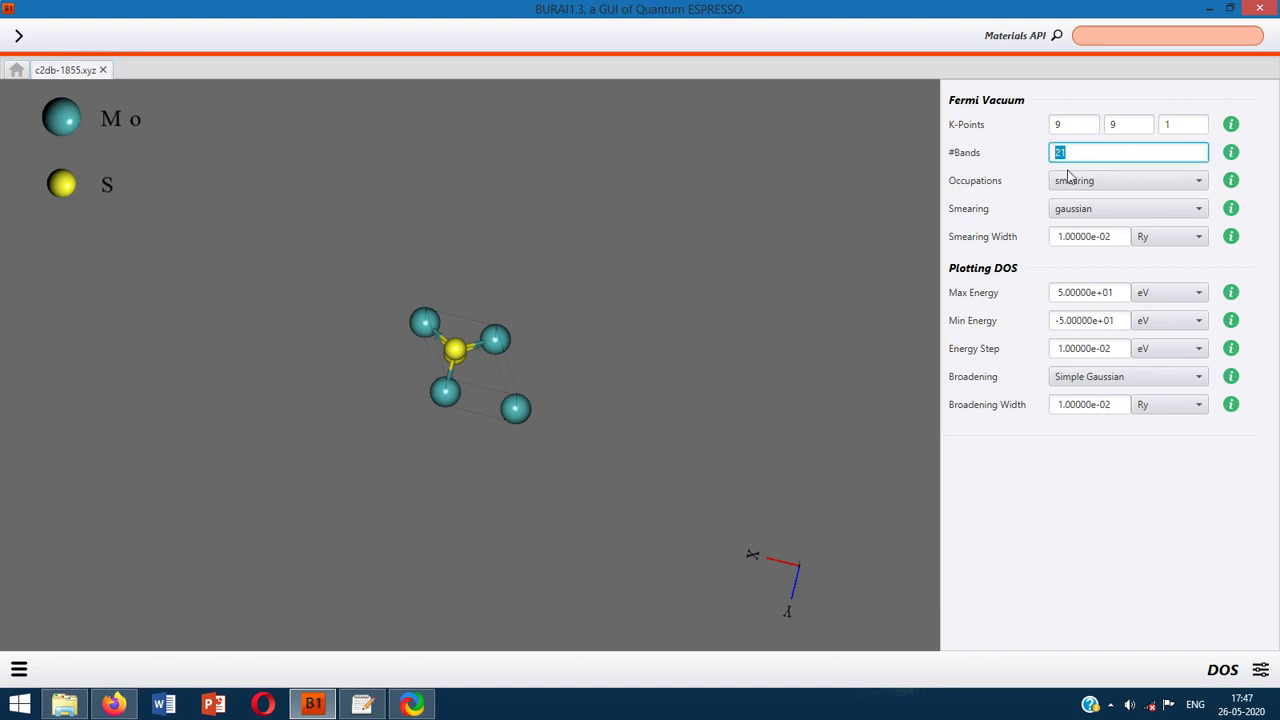
{"action": "type", "text": "50"}
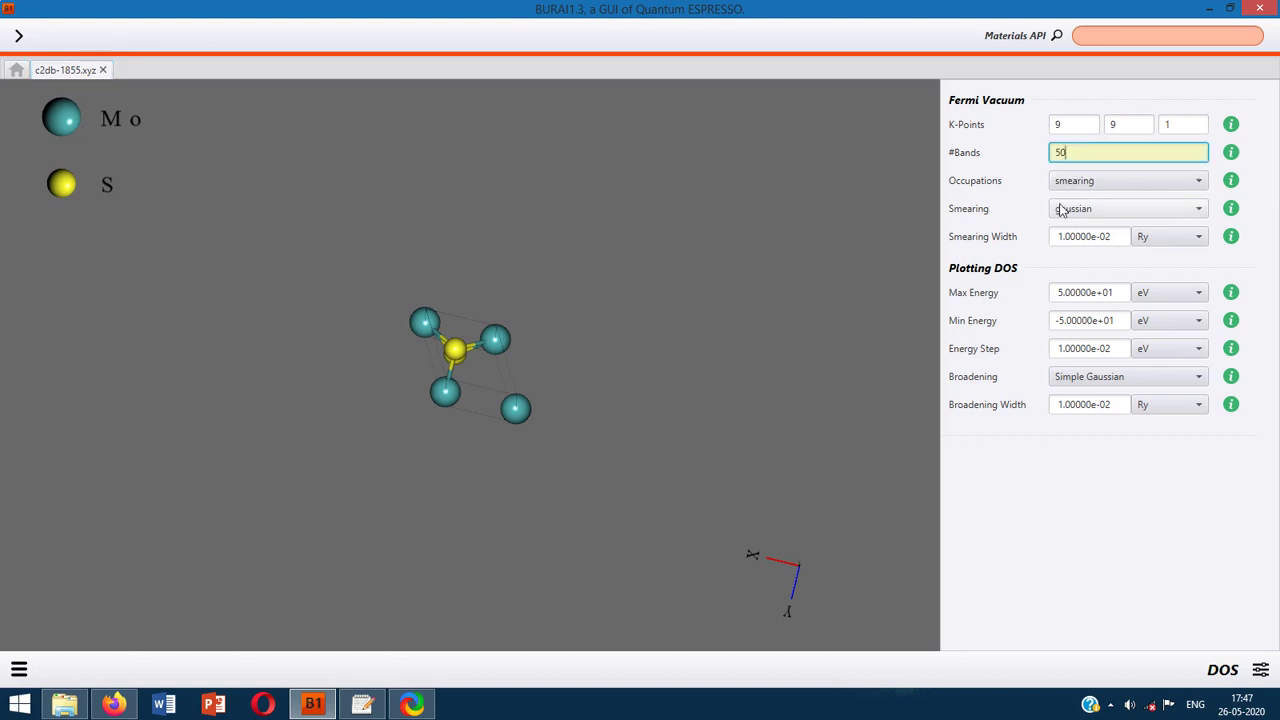
{"action": "left_click", "coordinate": [1153, 209]}
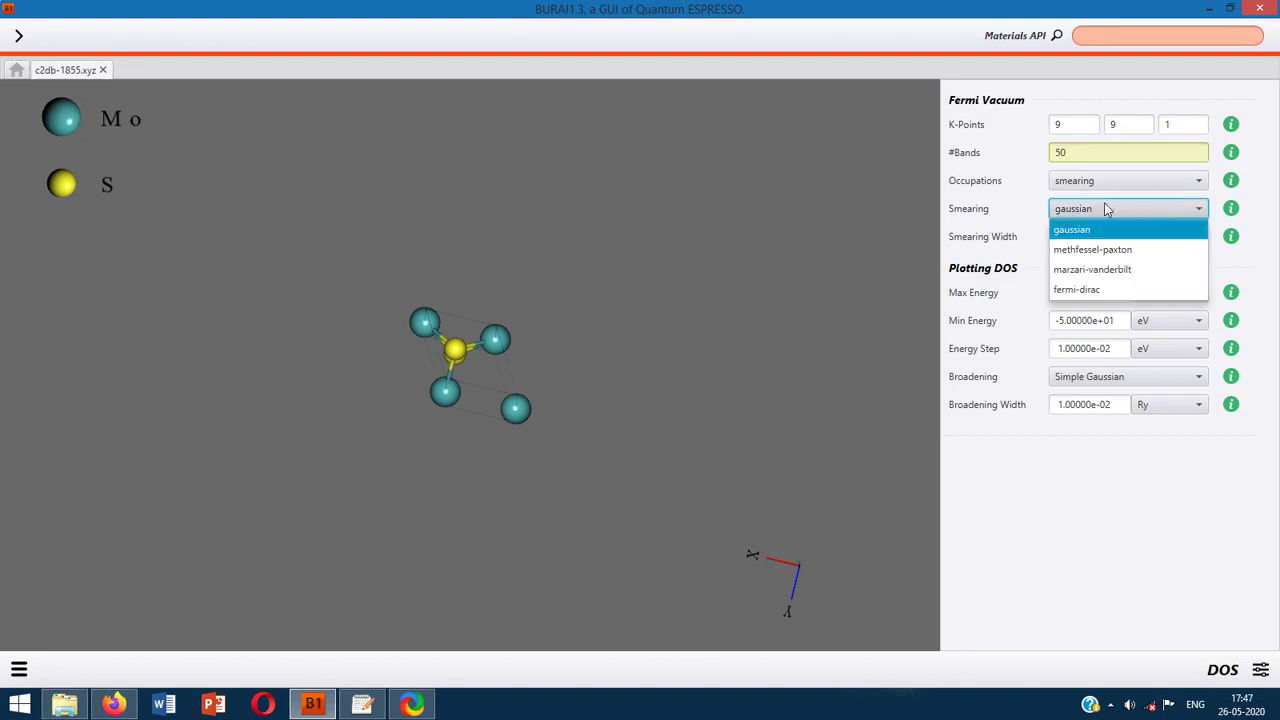
{"action": "left_click", "coordinate": [1106, 289]}
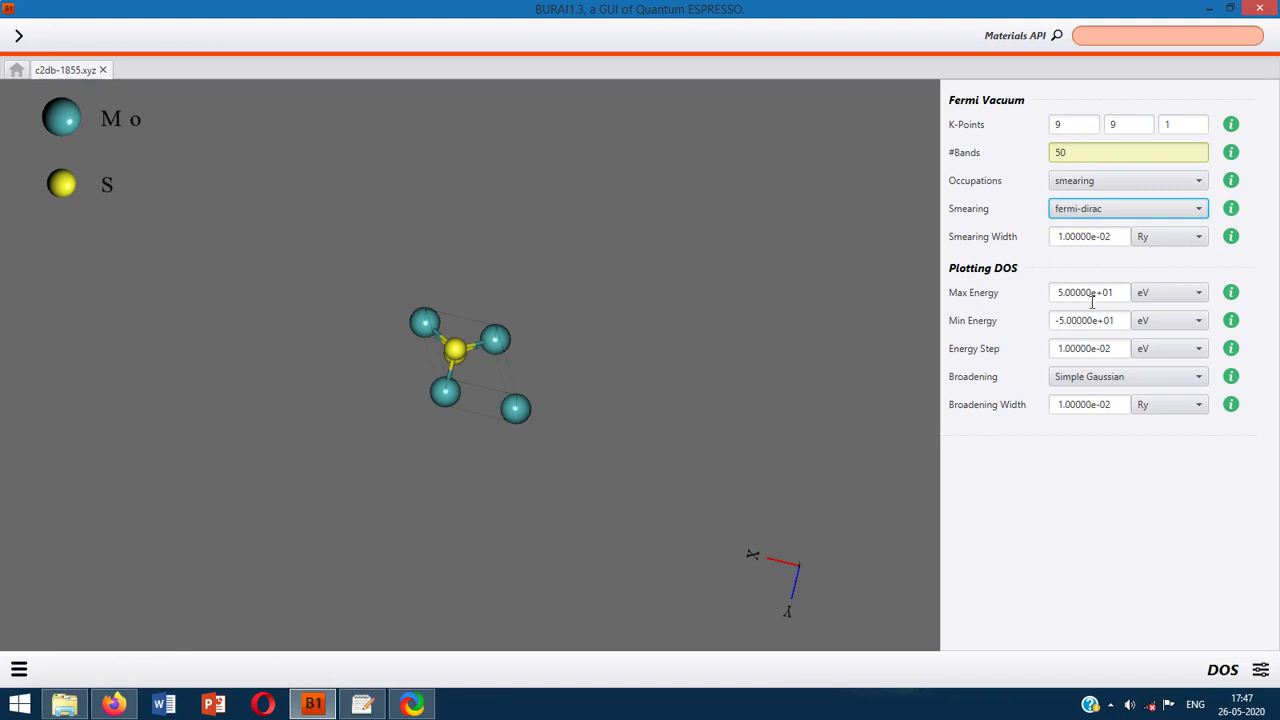
Step: Set the DOS energy range to −15 to 15 eV with a 0.01 eV step
{"action": "left_click_drag", "start_coordinate": [1114, 292], "coordinate": [1048, 292]}
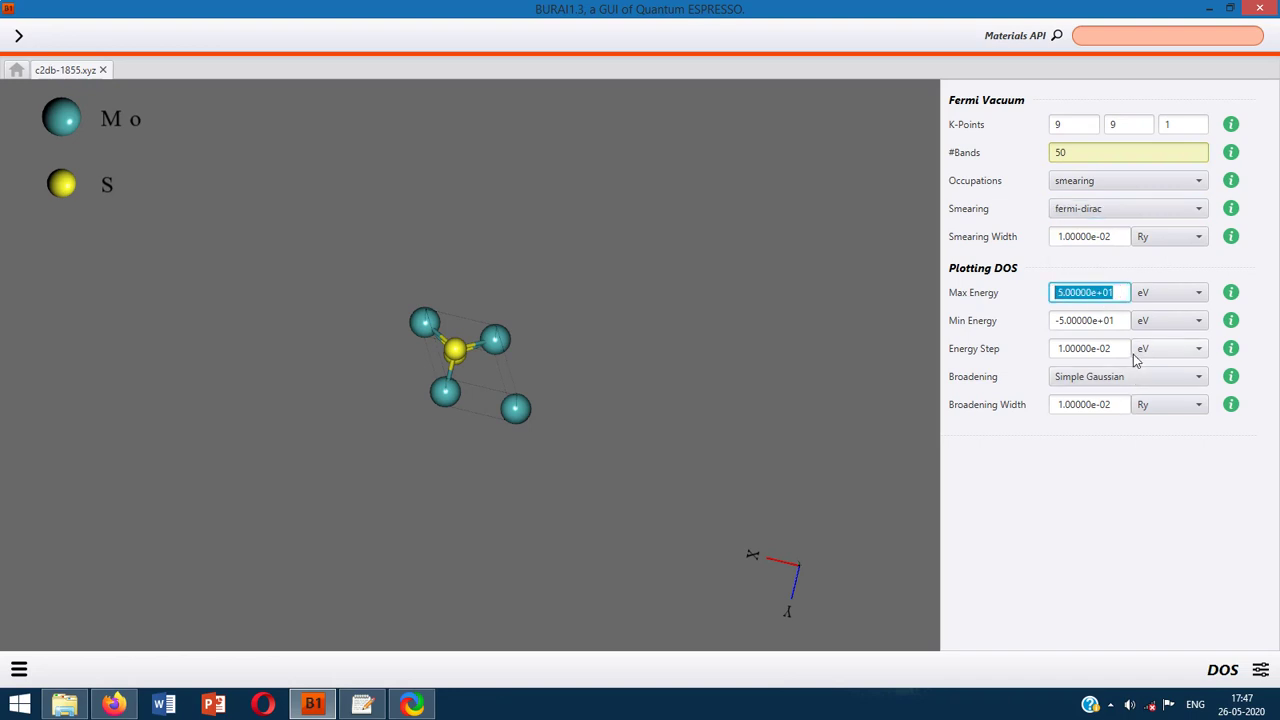
{"action": "type", "text": "15"}
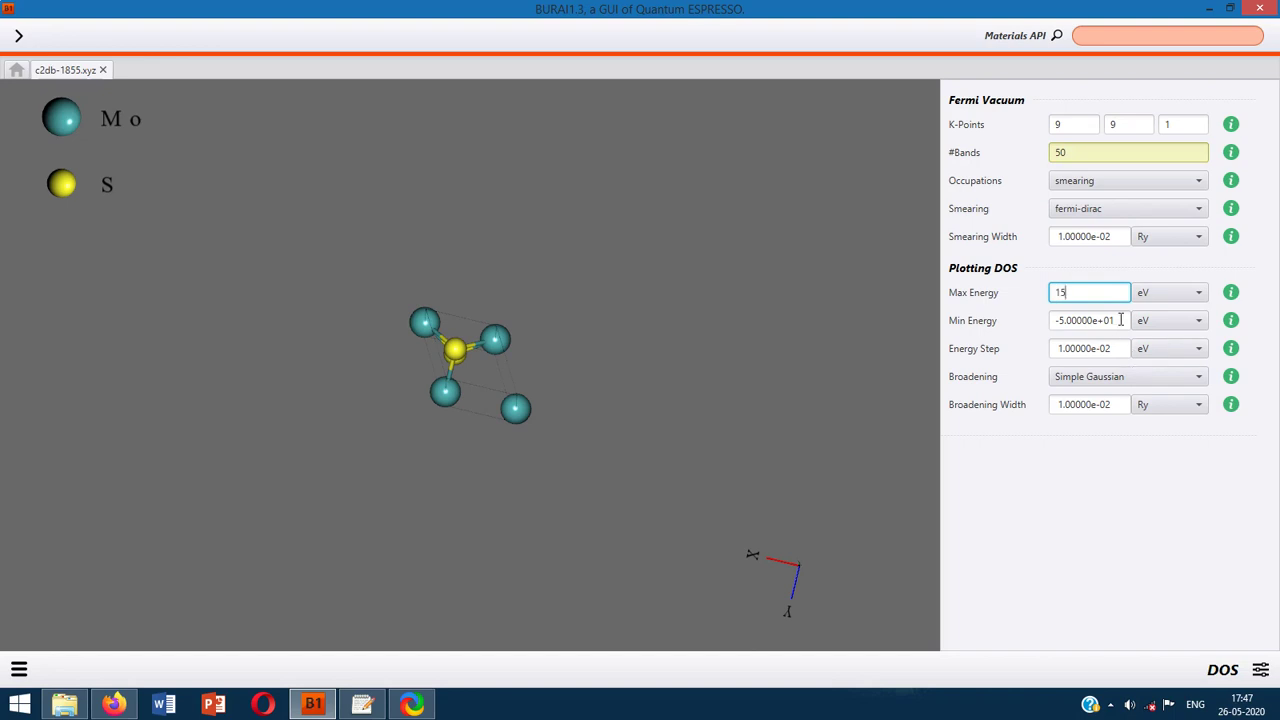
{"action": "left_click_drag", "start_coordinate": [1120, 320], "coordinate": [1040, 320]}
{"action": "key", "text": "BackSpace"}
{"action": "type", "text": "-5"}
{"action": "left_click", "coordinate": [1119, 349]}
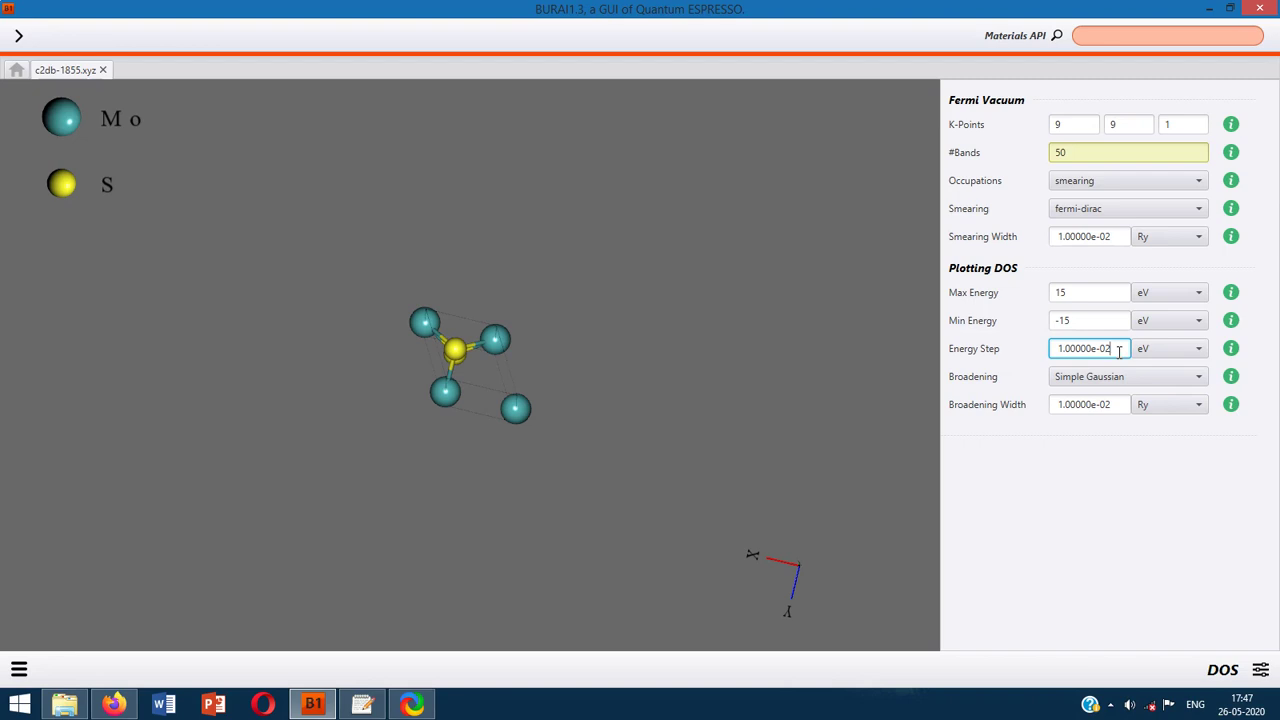
{"action": "left_click", "coordinate": [1149, 485]}
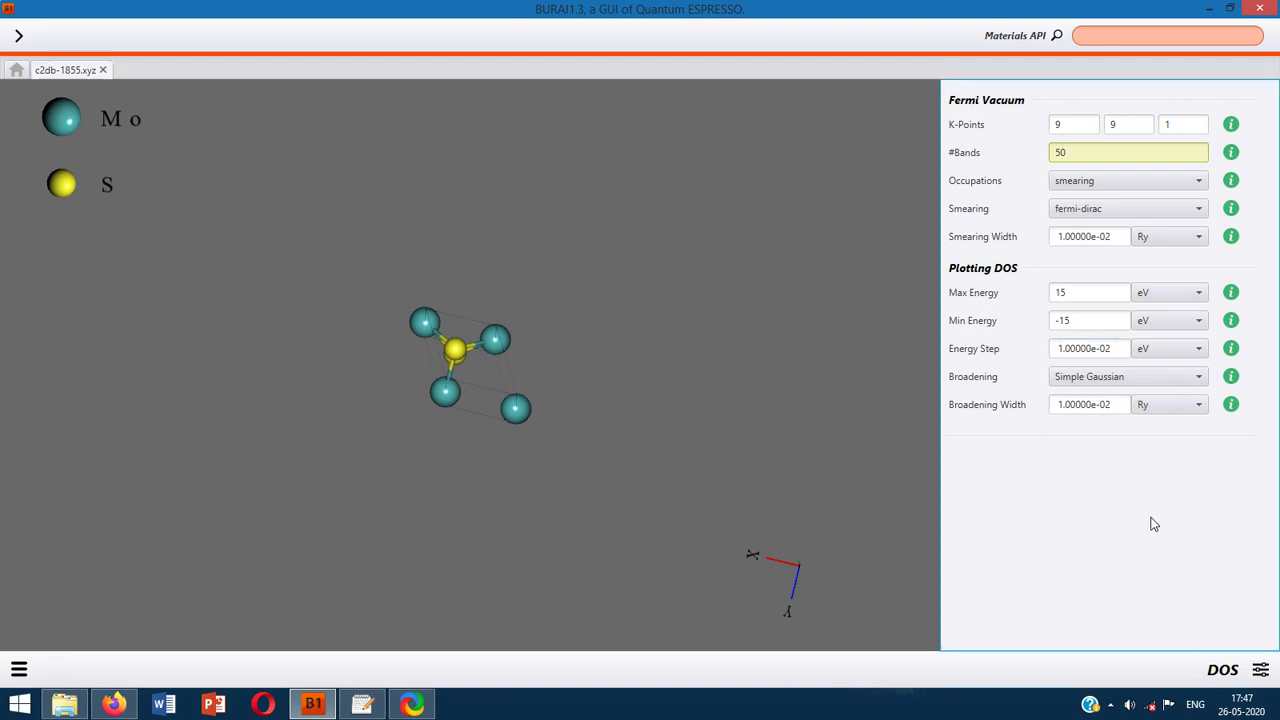
Step: Keep Simple Gaussian as the DOS broadening method
{"action": "left_click", "coordinate": [1193, 377]}
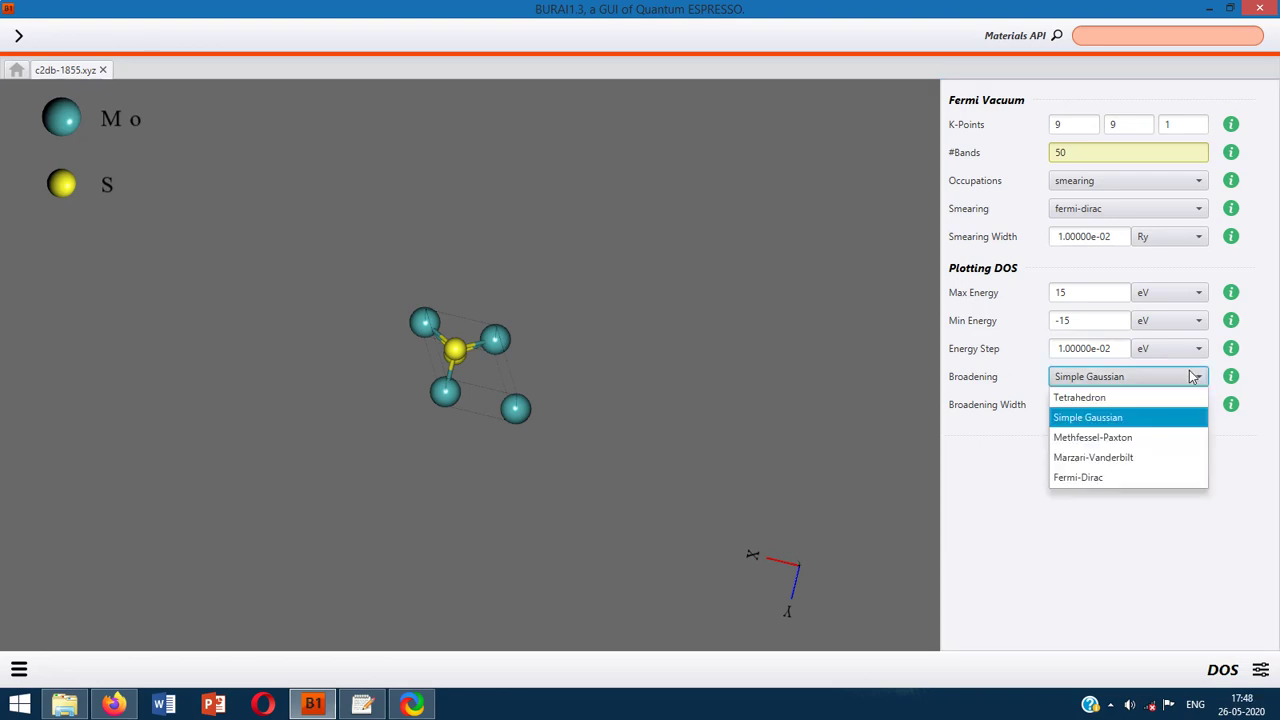
{"action": "left_click", "coordinate": [1245, 540]}
{"action": "left_click", "coordinate": [1259, 669]}
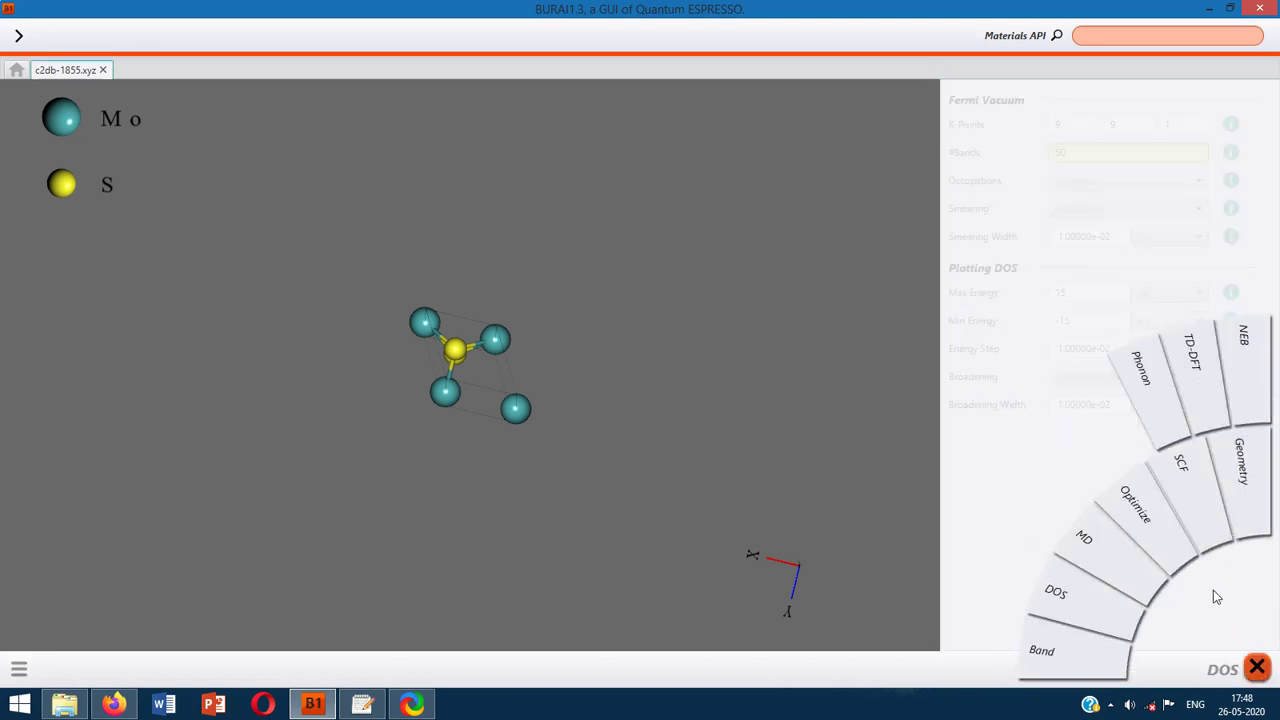
Step: Switch to Optimize settings and set the ion force threshold to 0.001 Ry/Bohr
{"action": "left_click", "coordinate": [1145, 517]}
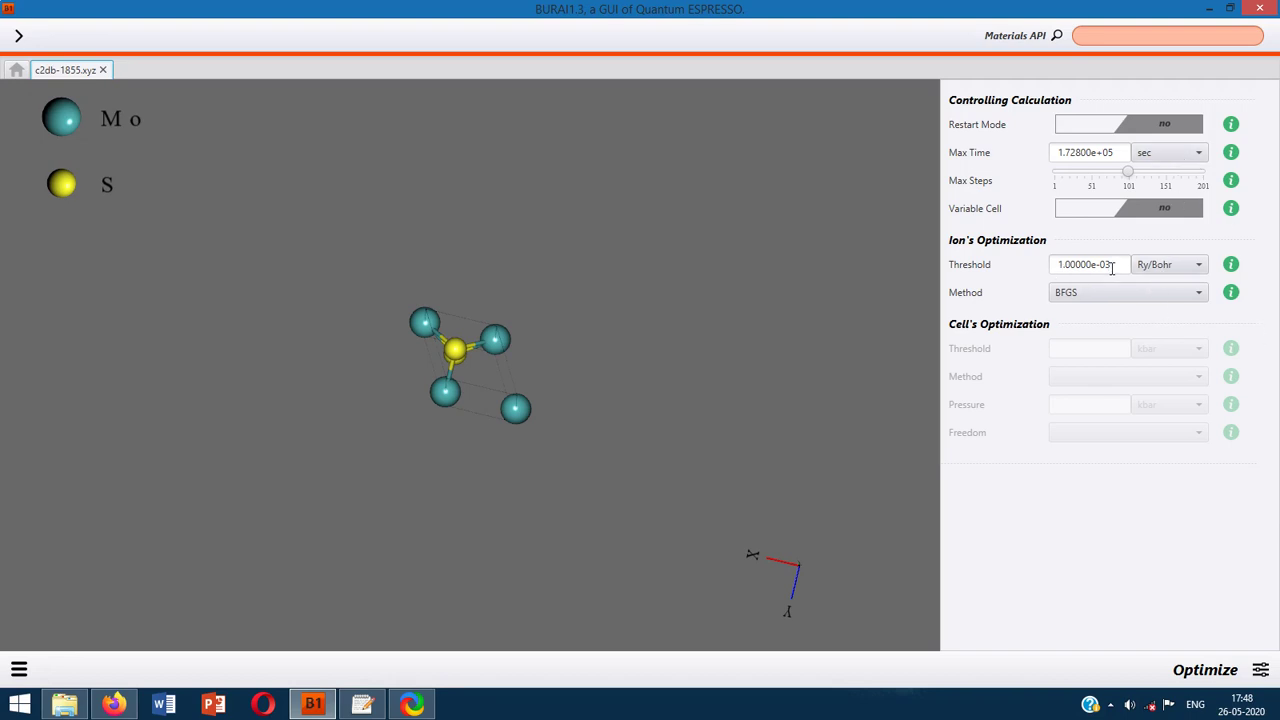
{"action": "left_click", "coordinate": [1171, 264]}
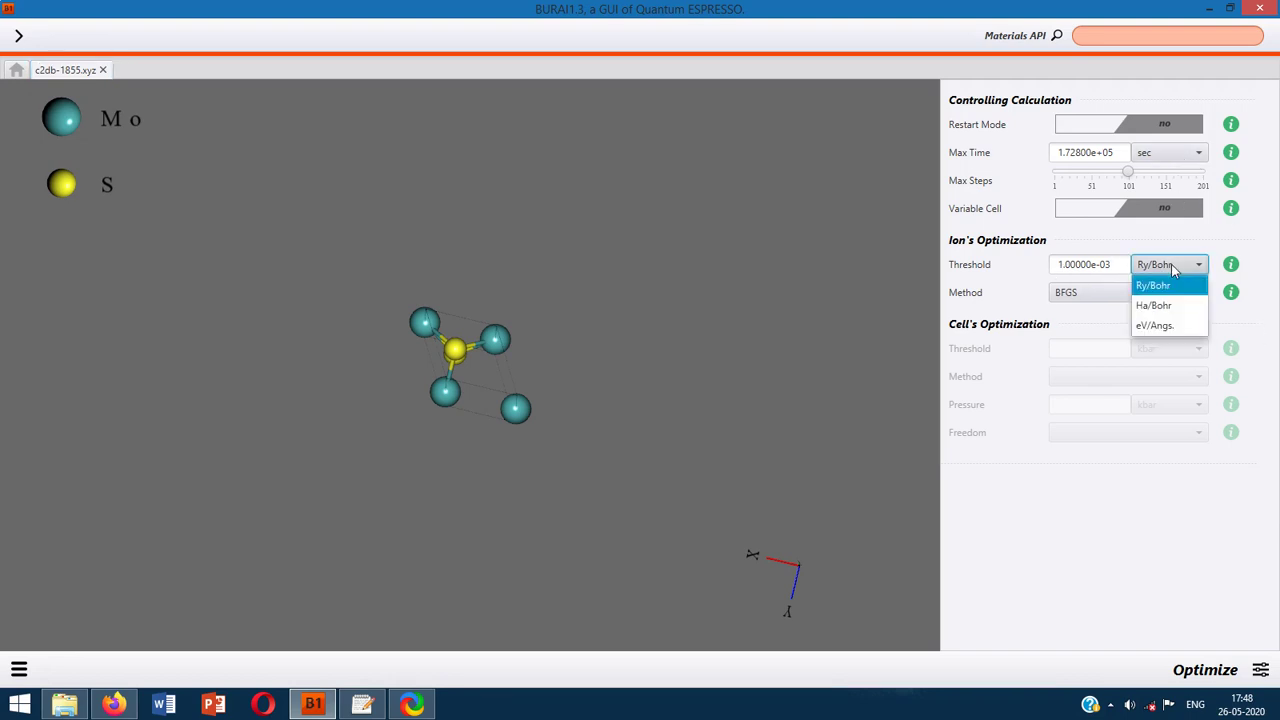
{"action": "left_click", "coordinate": [1172, 325]}
{"action": "left_click_drag", "start_coordinate": [1118, 265], "coordinate": [1052, 264]}
{"action": "type", "text": "0.1"}
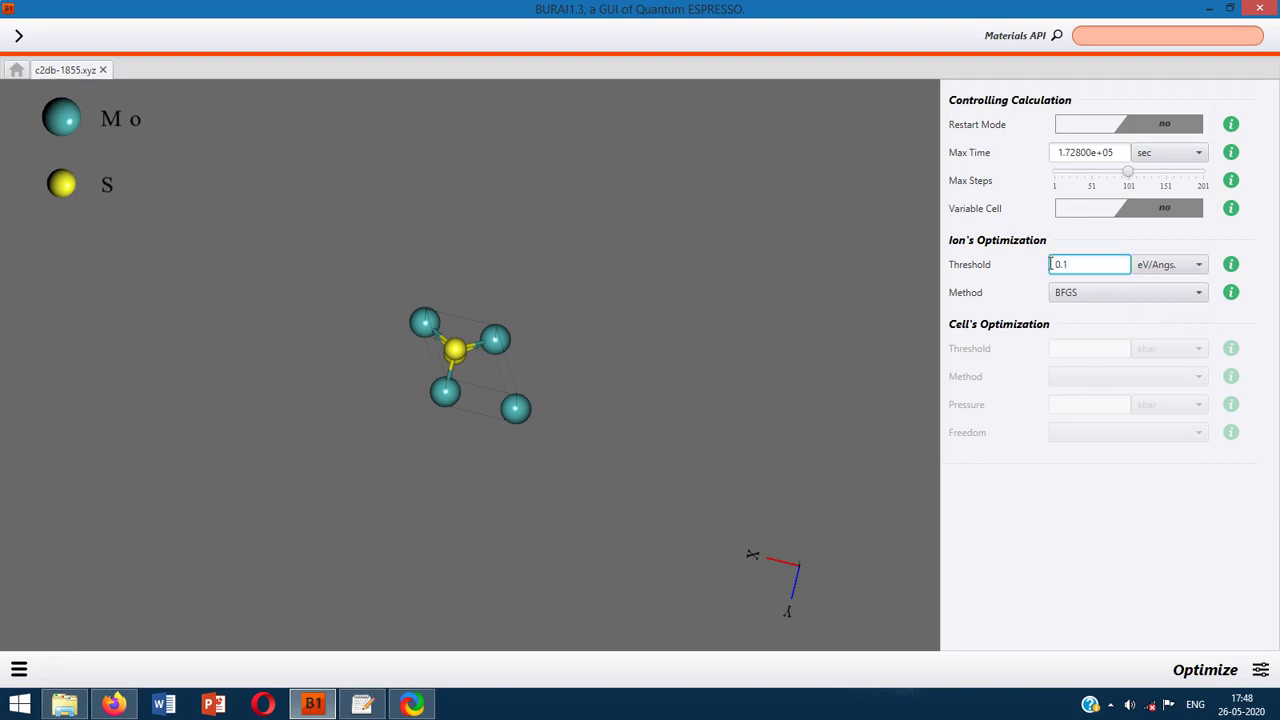
{"action": "key", "text": "BackSpace"}
{"action": "type", "text": "01"}
{"action": "left_click", "coordinate": [1177, 268]}
{"action": "left_click", "coordinate": [1148, 285]}
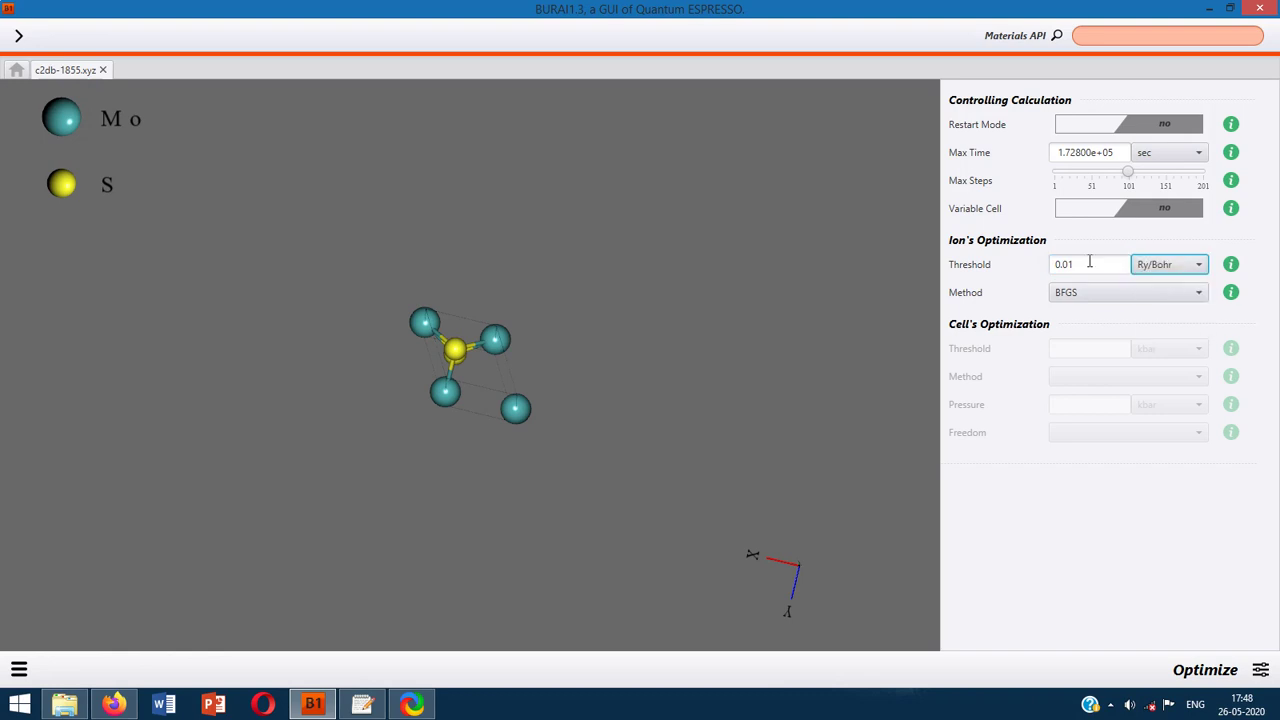
{"action": "left_click", "coordinate": [1068, 265]}
{"action": "type", "text": "01"}
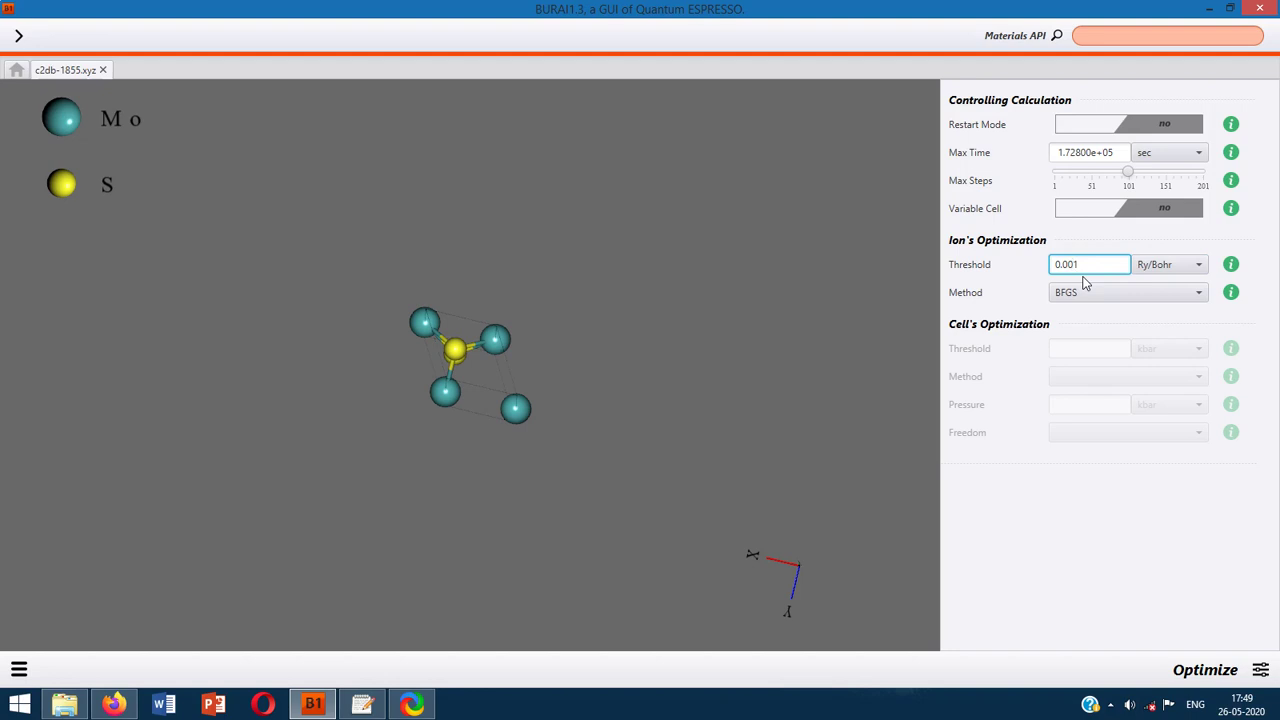
Step: Keep BFGS as the ion optimization method
{"action": "left_click", "coordinate": [1188, 296]}
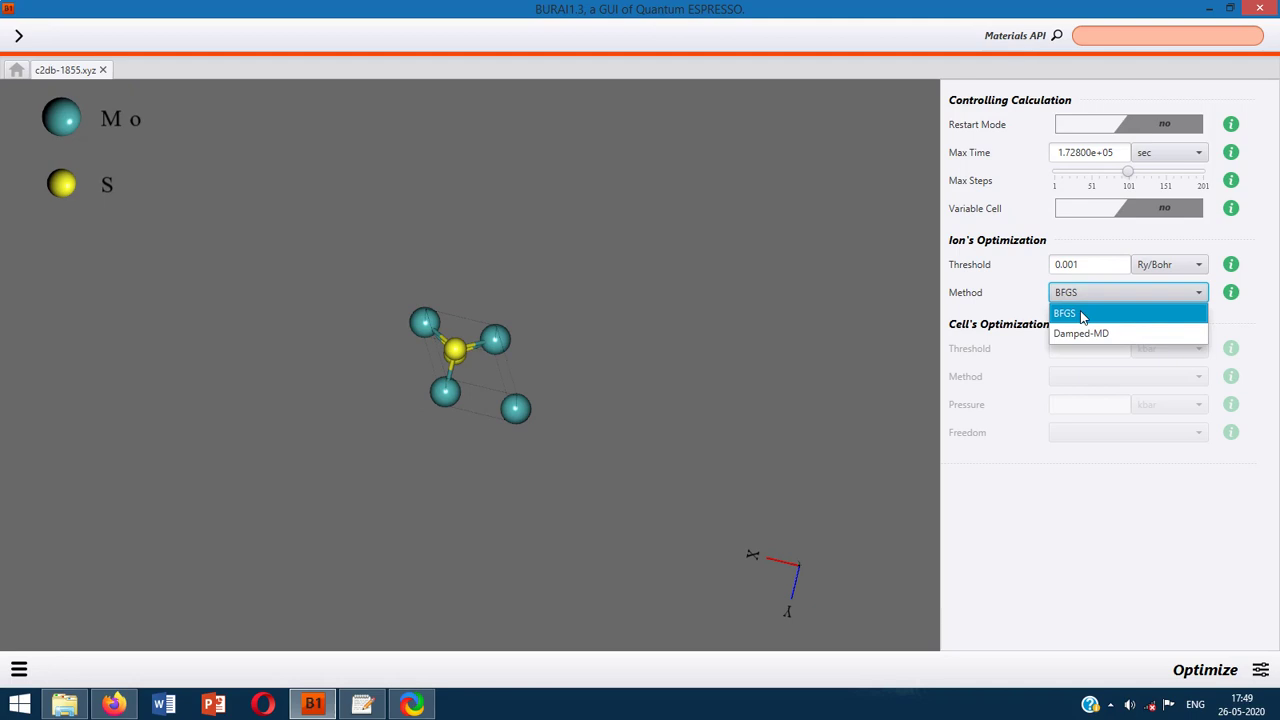
{"action": "left_click", "coordinate": [1082, 316]}
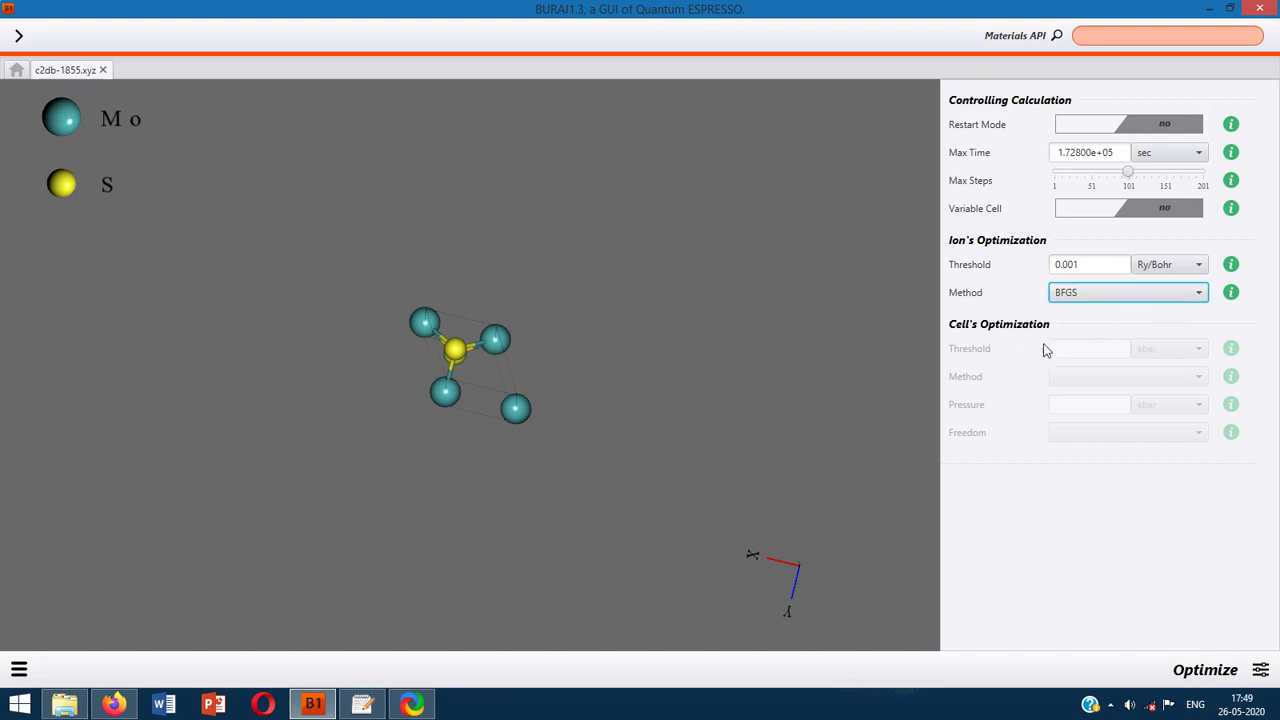
{"action": "left_click", "coordinate": [1133, 314]}
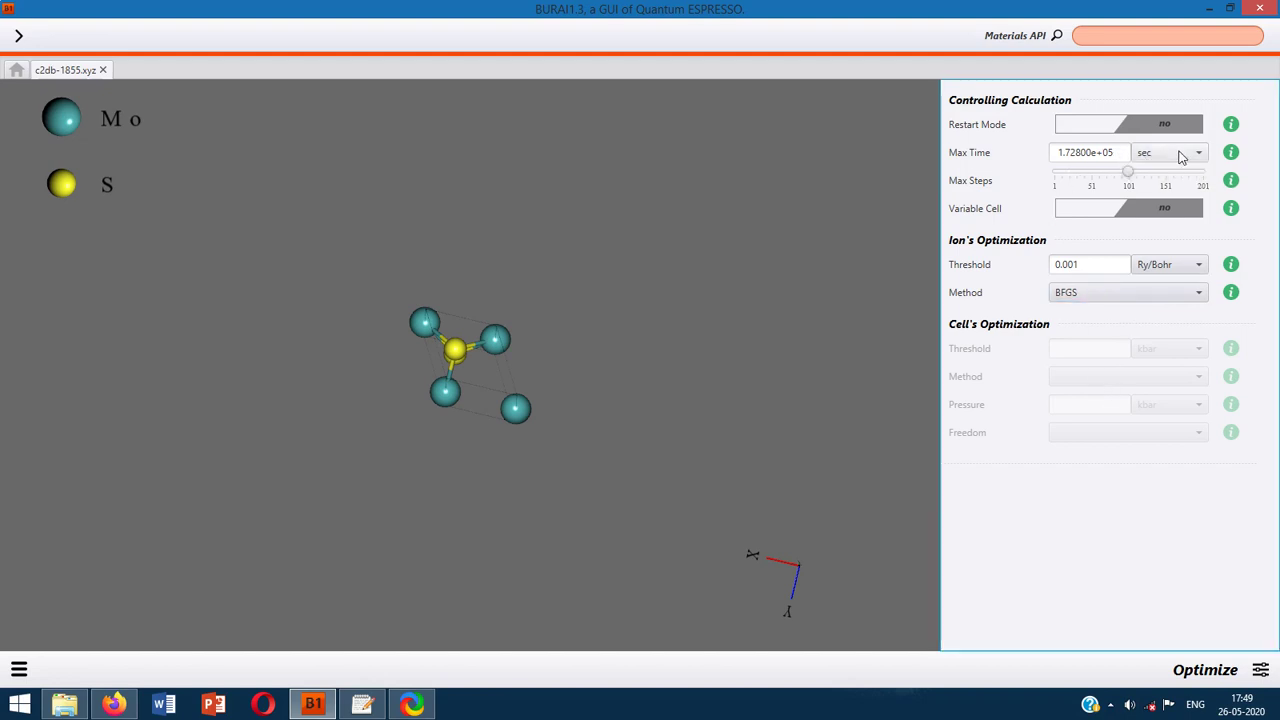
{"action": "left_click", "coordinate": [1121, 152]}
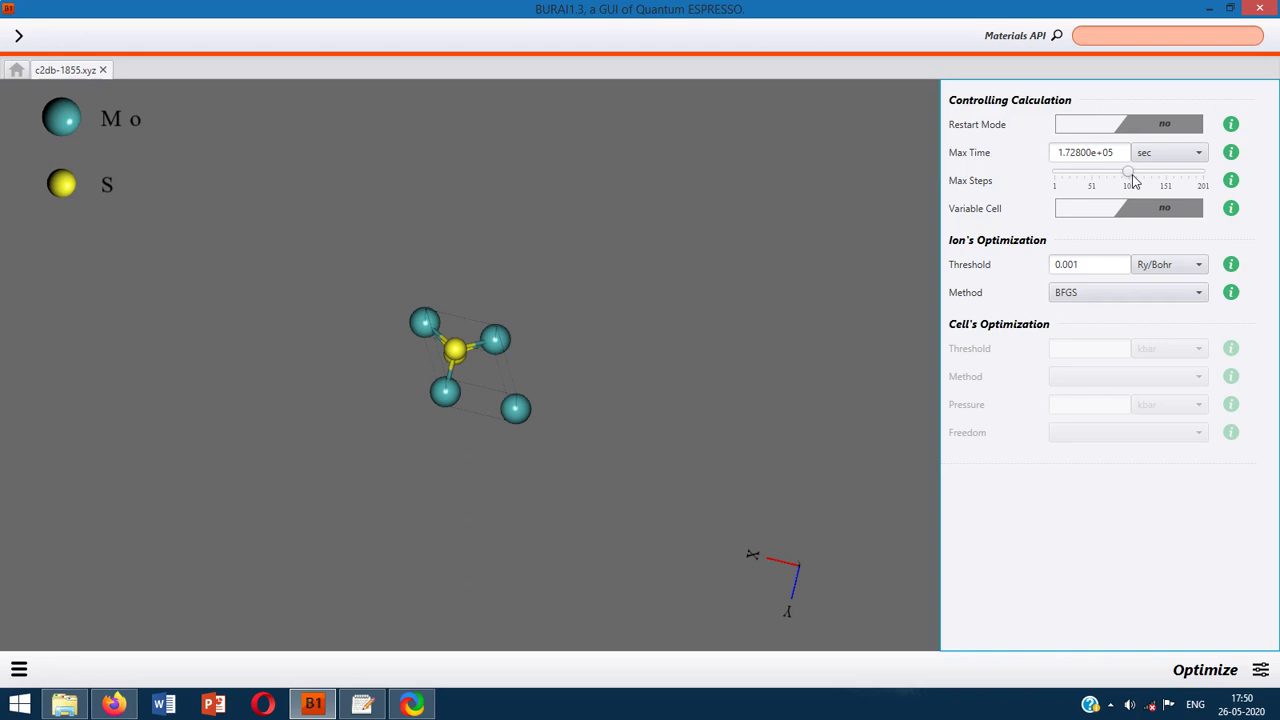
Step: Move the Max Steps slider fully right so optimization allows 201 steps
{"action": "left_click_drag", "start_coordinate": [1128, 177], "coordinate": [1210, 176]}
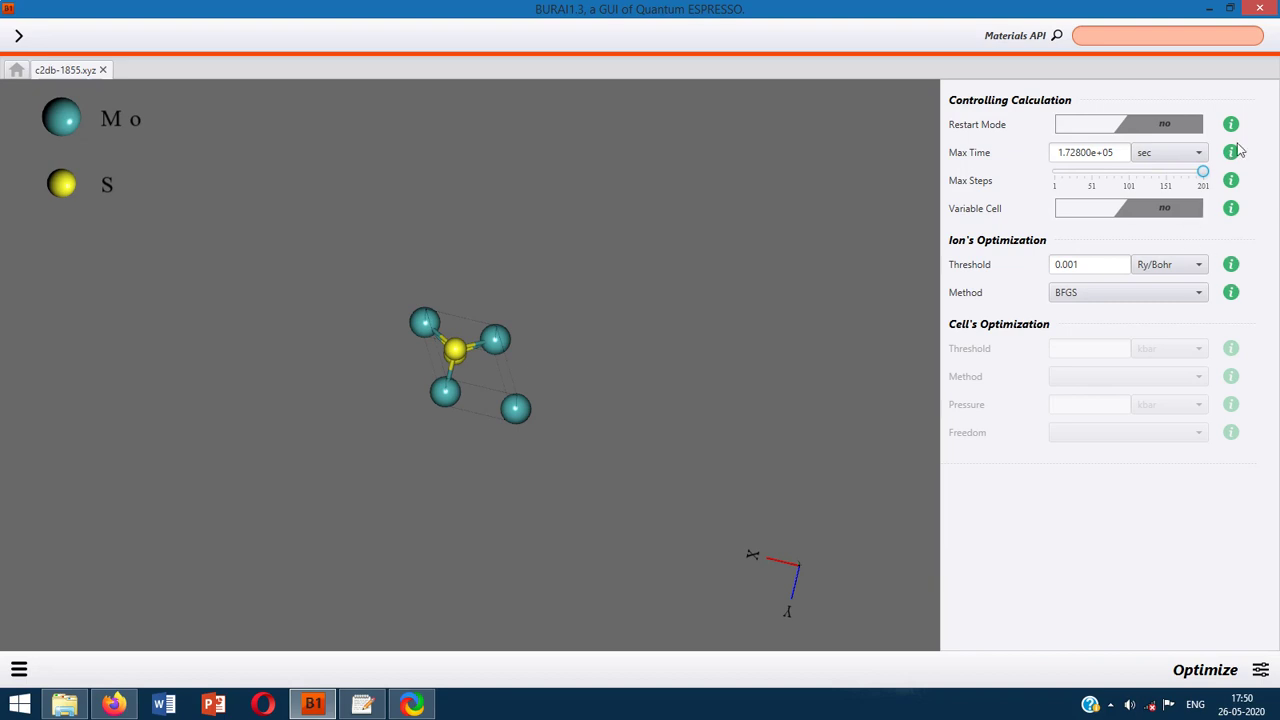
{"action": "left_click_drag", "start_coordinate": [1203, 173], "coordinate": [1094, 176]}
{"action": "left_click_drag", "start_coordinate": [1094, 177], "coordinate": [1203, 173]}
Step: Open the Input-file preview from the bottom-left main menu
{"action": "left_click", "coordinate": [18, 669]}
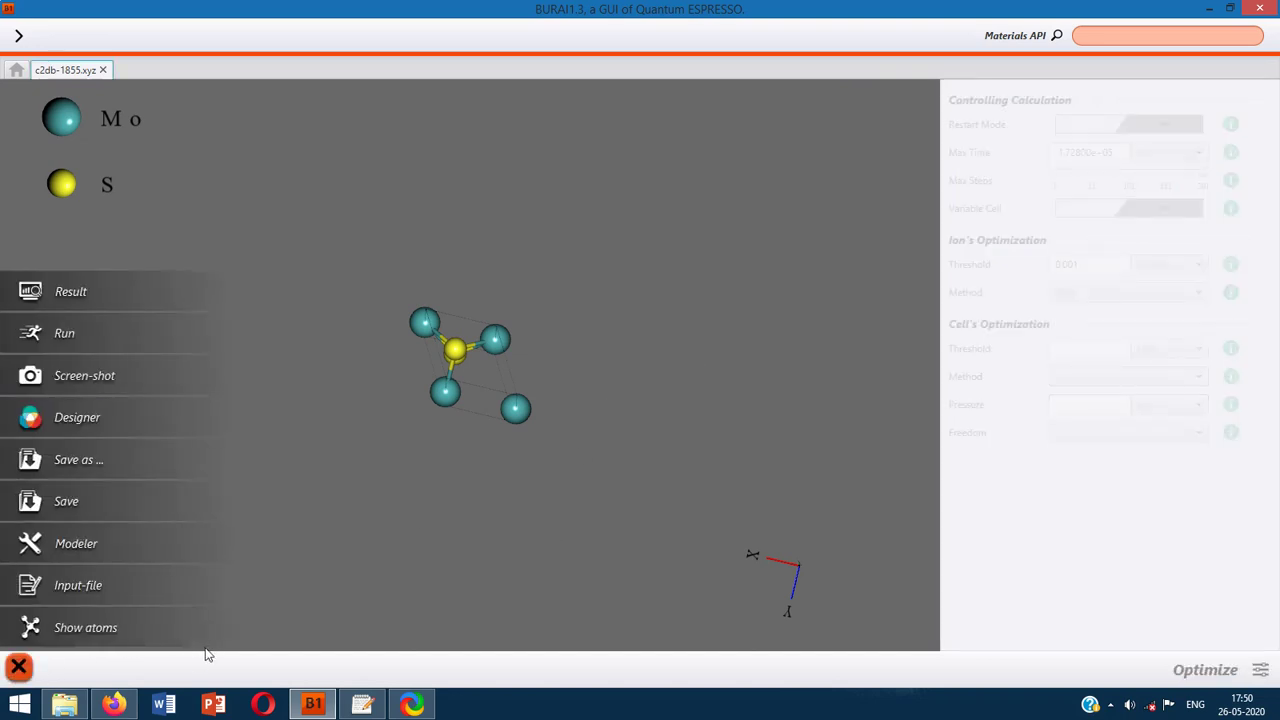
{"action": "left_click", "coordinate": [233, 589]}
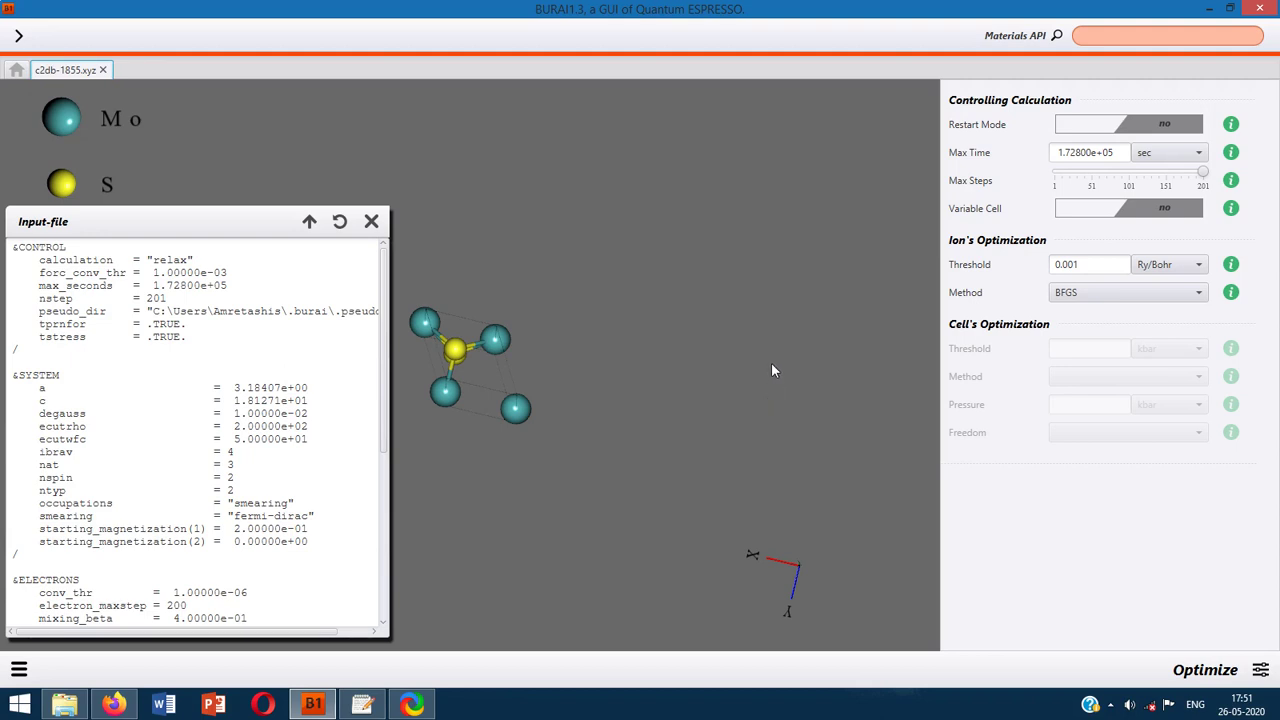
Step: Preview the input with Variable Cell on (vc-relax), then revert to fixed cell and refresh
{"action": "left_click", "coordinate": [1172, 208]}
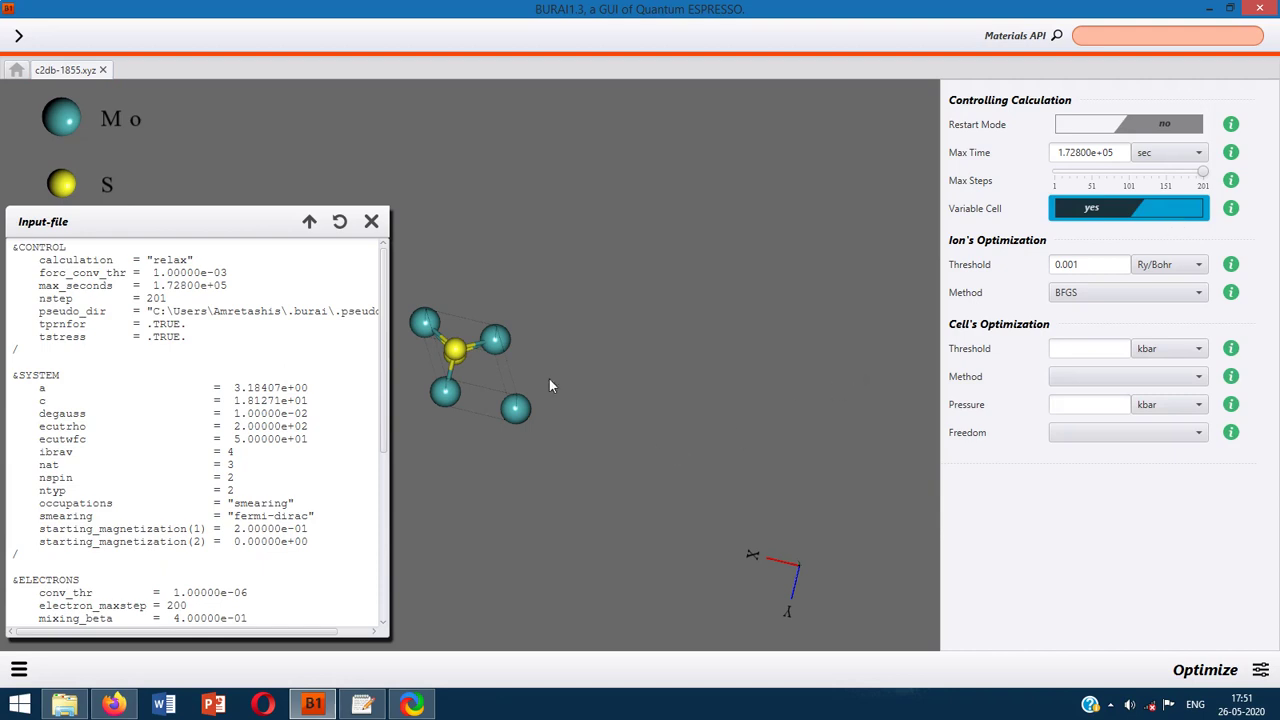
{"action": "left_click", "coordinate": [339, 222]}
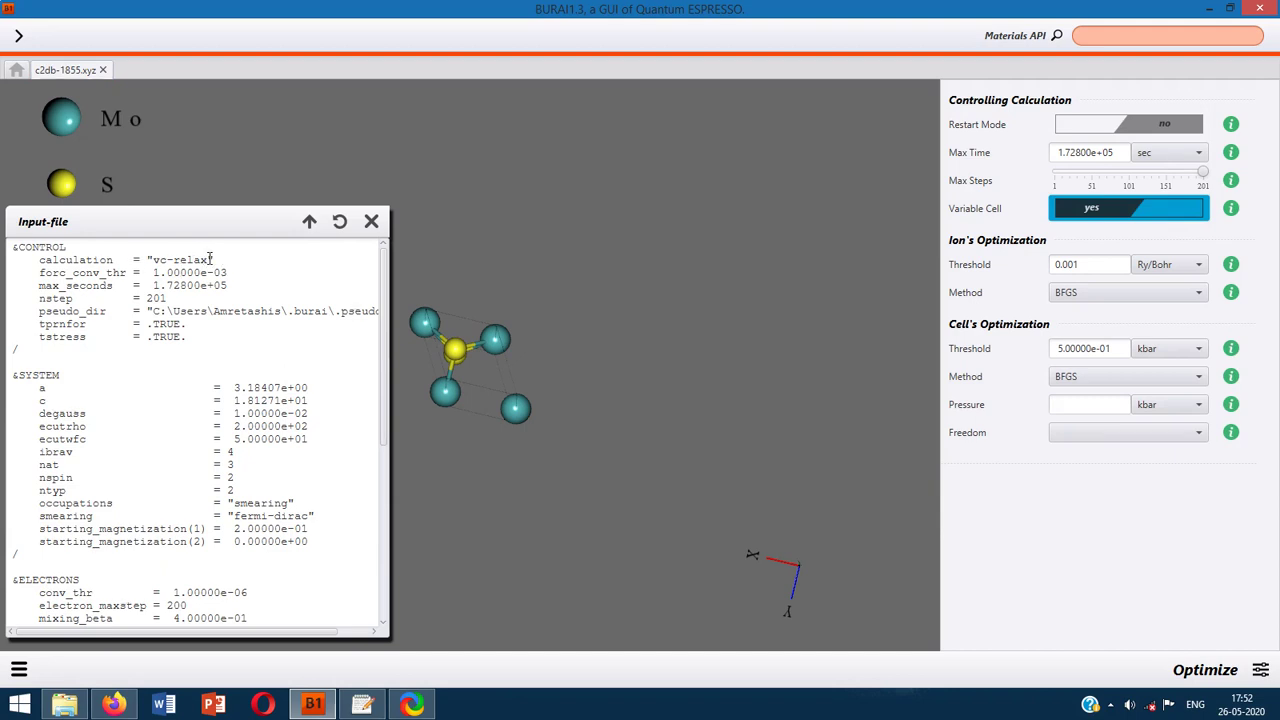
{"action": "left_click", "coordinate": [1109, 211]}
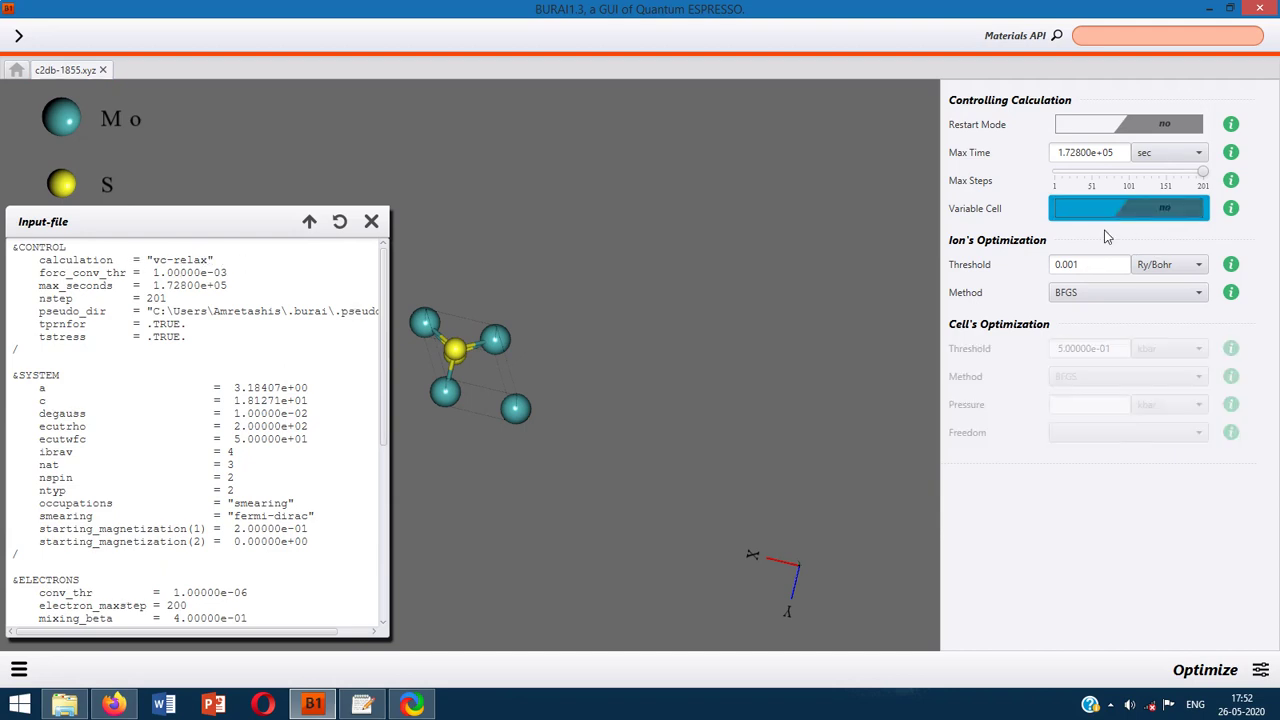
{"action": "left_click", "coordinate": [340, 222]}
Step: Scroll through the relax input, checking ecutwfc 50, ecutrho 200, fermi-dirac smearing and 4 4 1 k-points
{"action": "scroll", "coordinate": [306, 322], "scroll_direction": "down", "scroll_amount": 1}
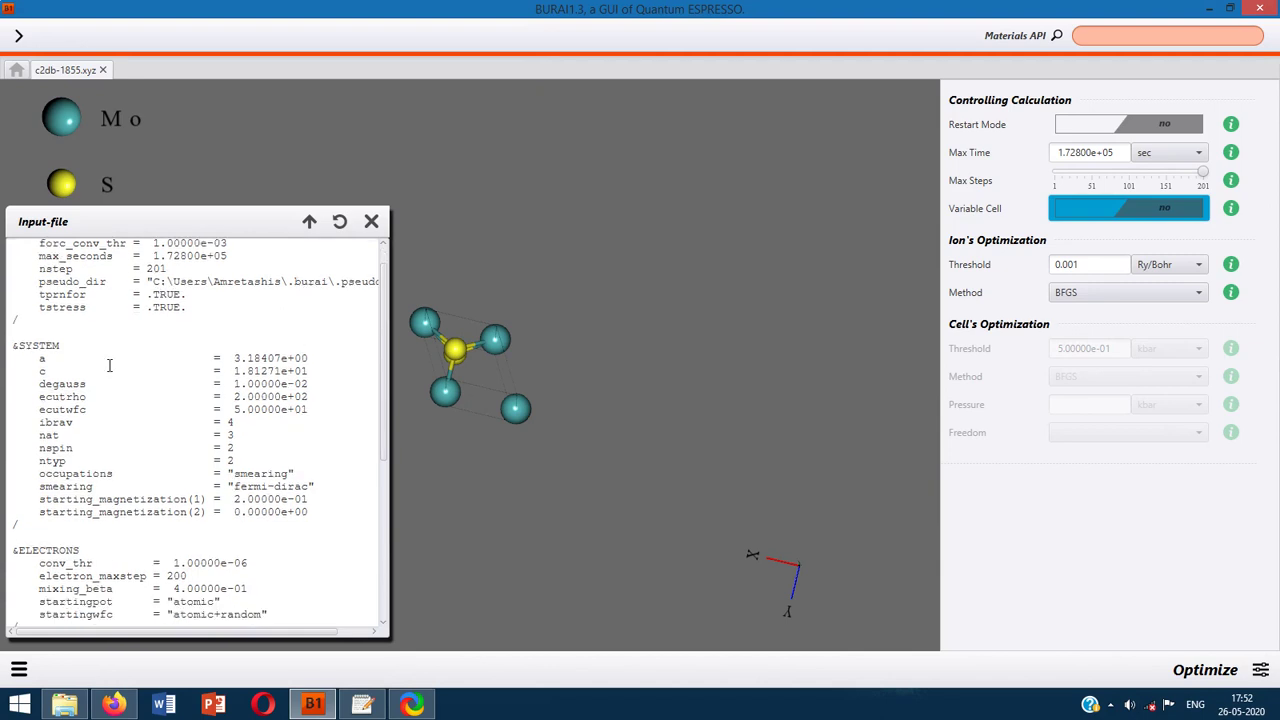
{"action": "scroll", "coordinate": [100, 362], "scroll_direction": "down", "scroll_amount": 1}
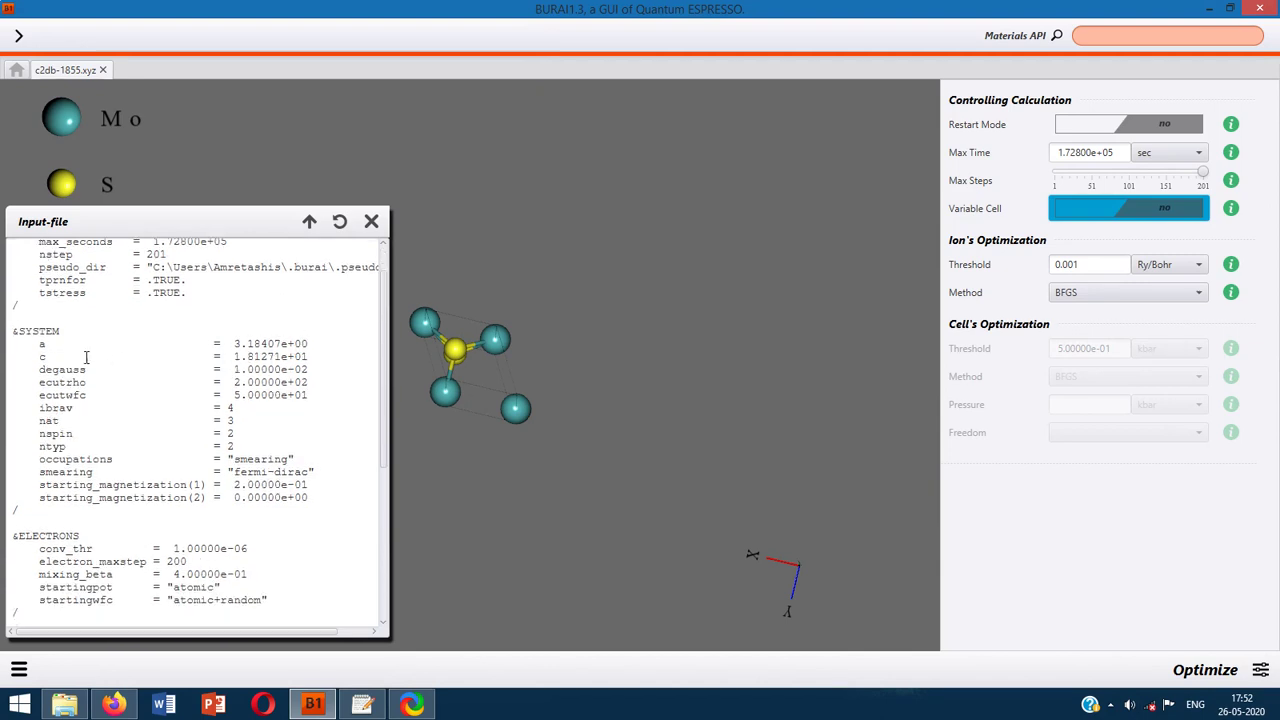
{"action": "scroll", "coordinate": [203, 371], "scroll_direction": "down", "scroll_amount": 4}
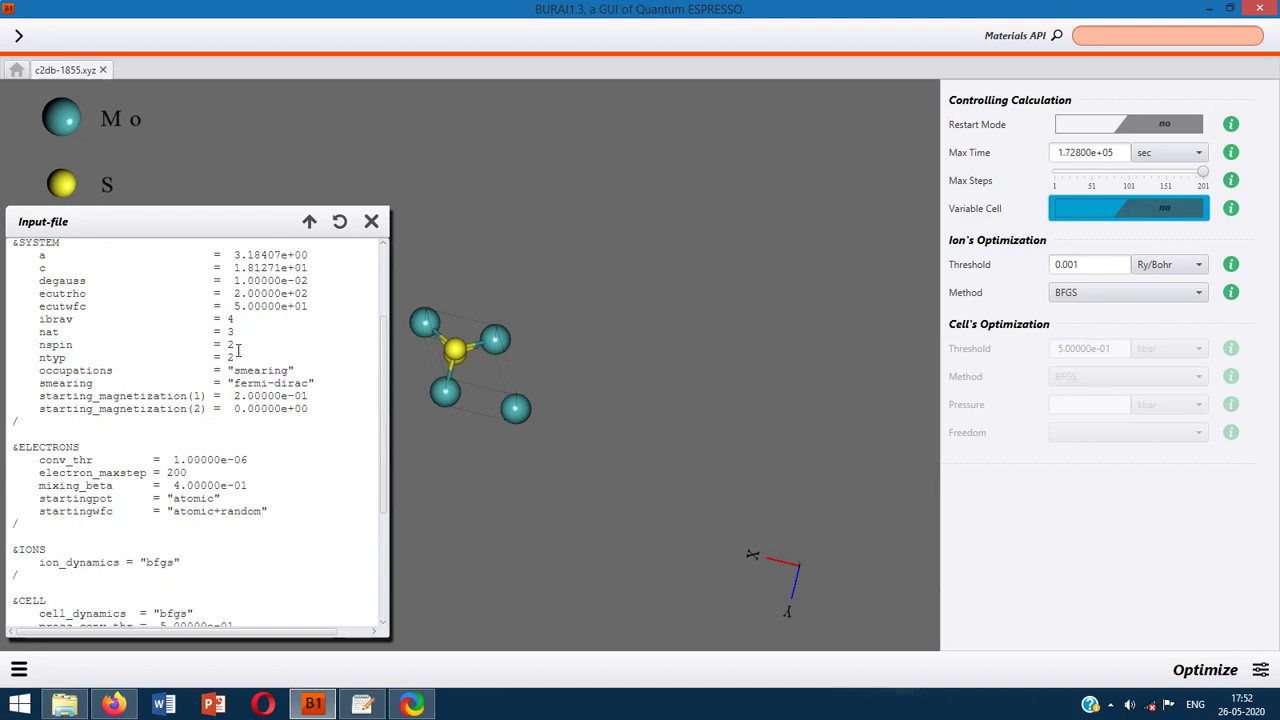
{"action": "scroll", "coordinate": [126, 406], "scroll_direction": "down", "scroll_amount": 1}
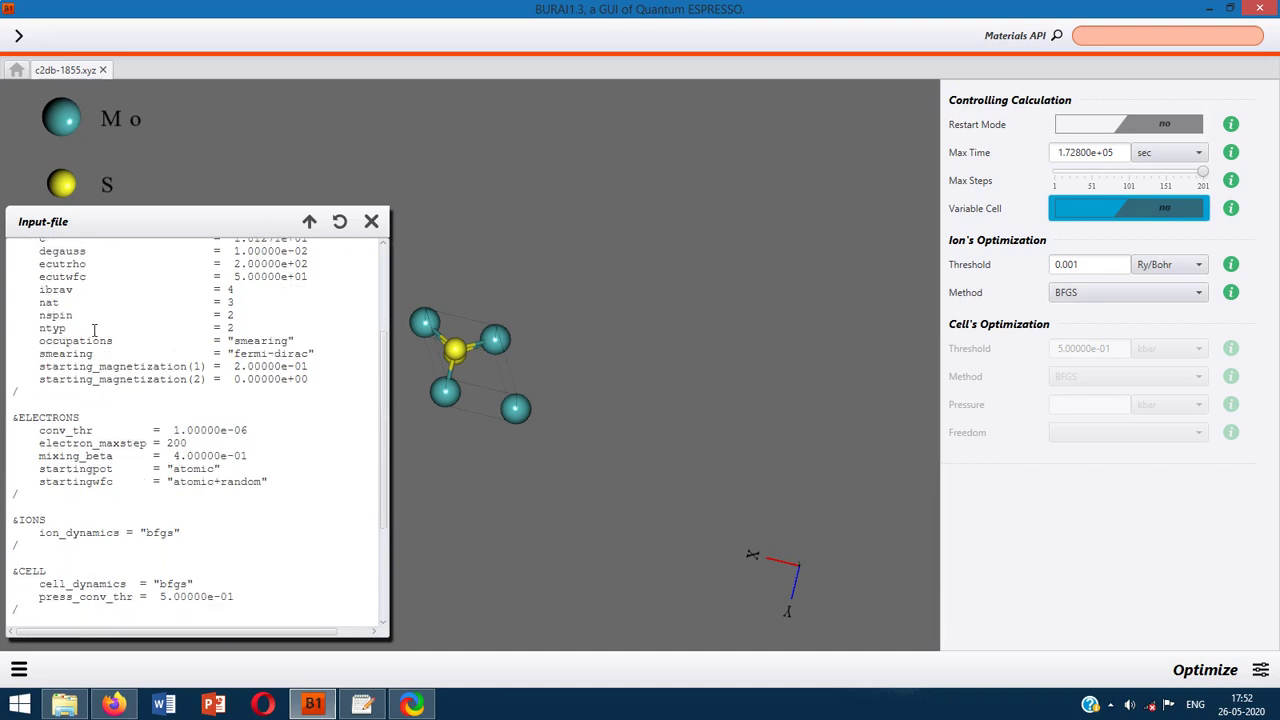
{"action": "scroll", "coordinate": [247, 332], "scroll_direction": "down", "scroll_amount": 1}
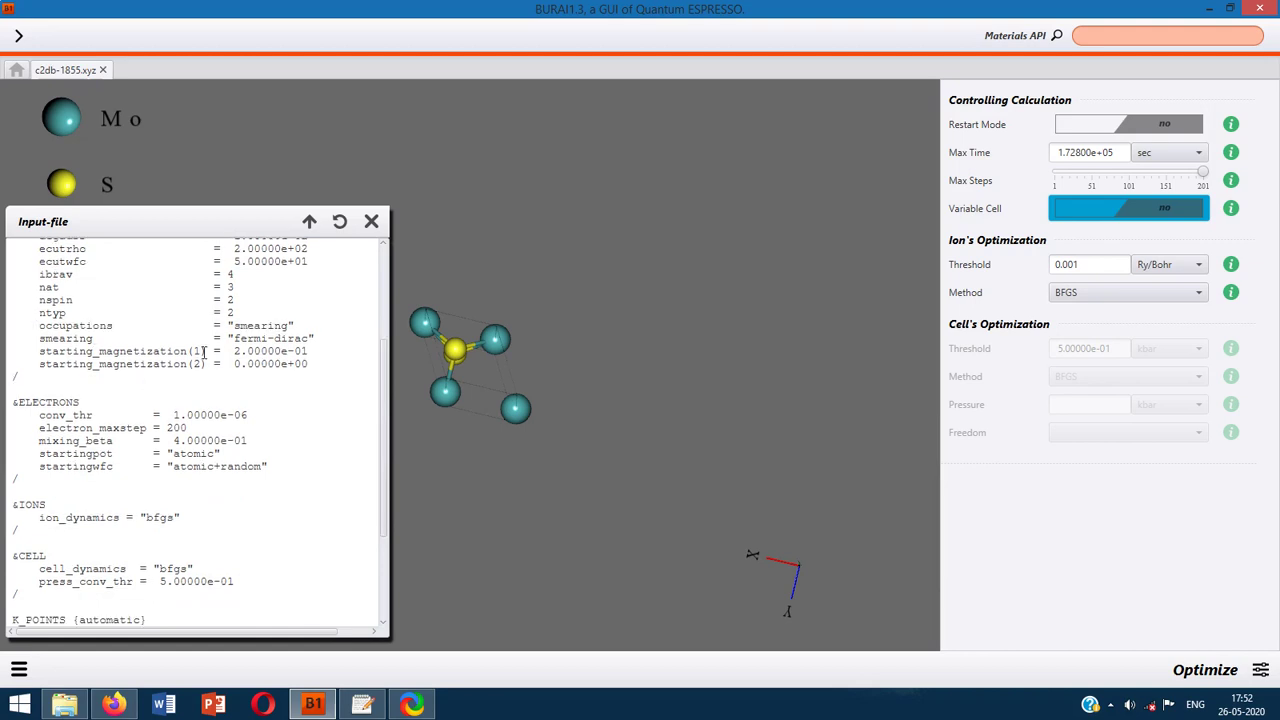
{"action": "scroll", "coordinate": [298, 375], "scroll_direction": "down", "scroll_amount": 1}
{"action": "scroll", "coordinate": [156, 365], "scroll_direction": "down", "scroll_amount": 1}
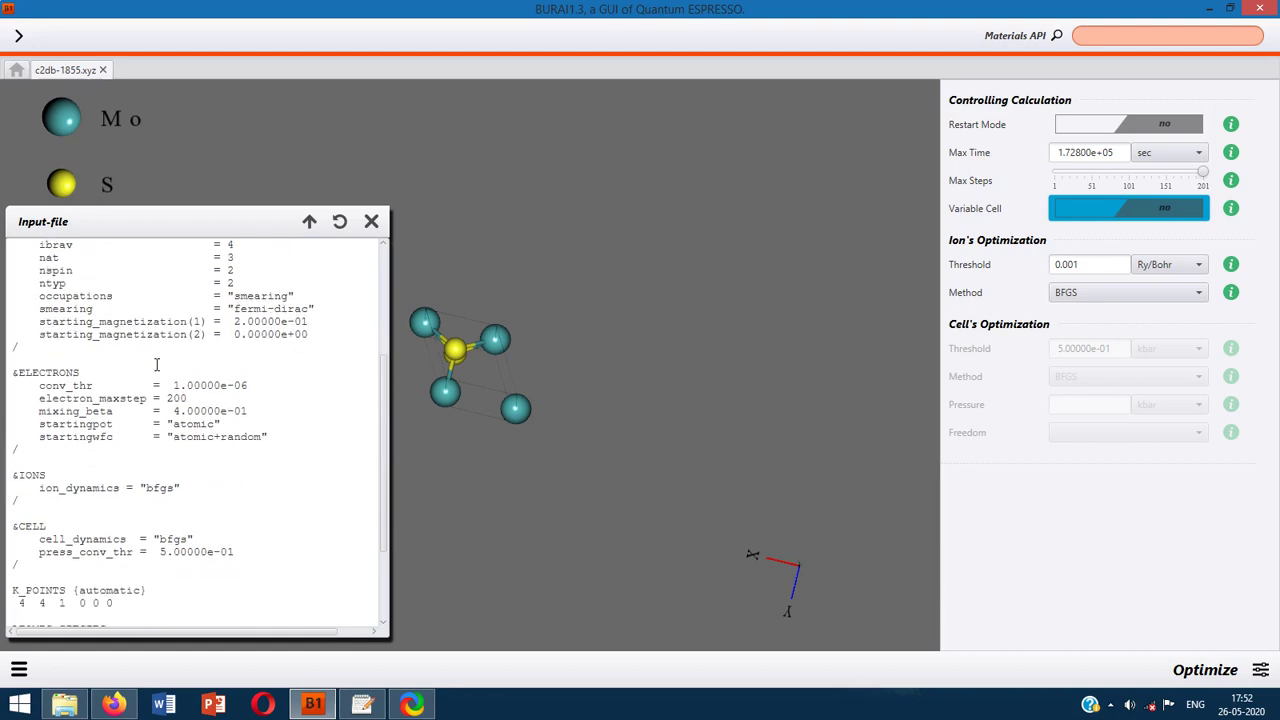
{"action": "scroll", "coordinate": [314, 390], "scroll_direction": "down", "scroll_amount": 4}
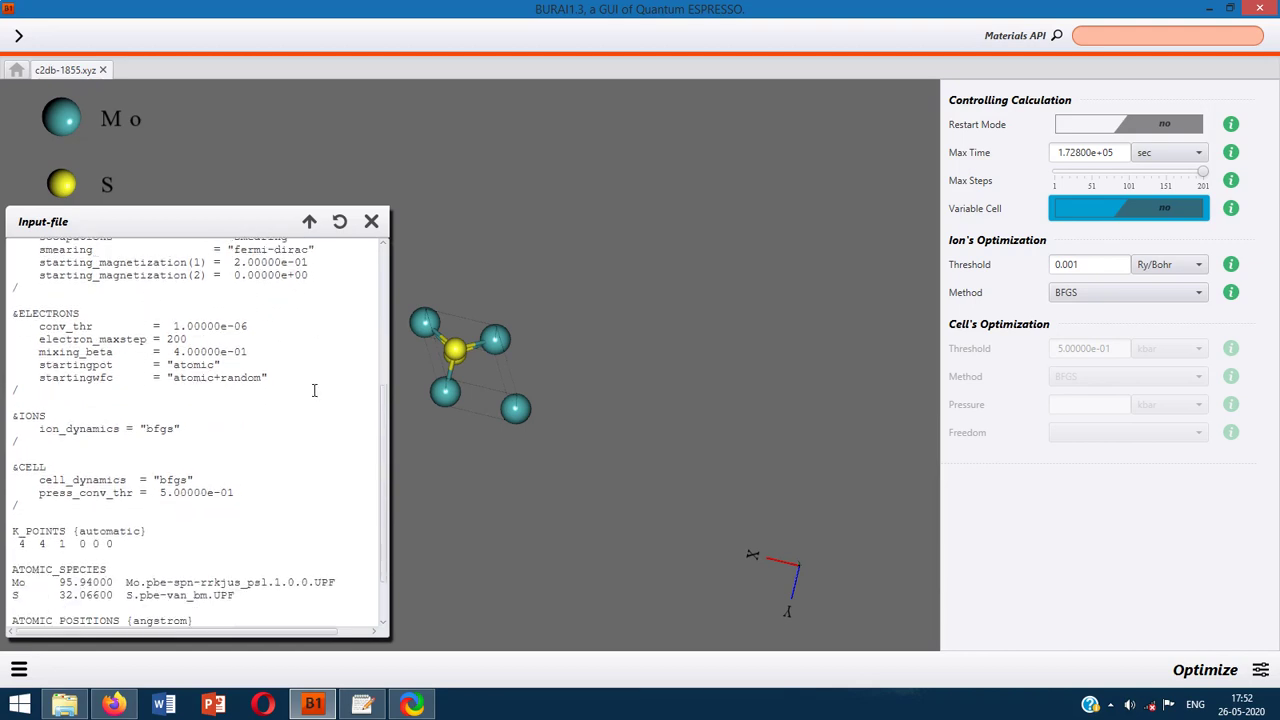
{"action": "scroll", "coordinate": [314, 390], "scroll_direction": "down", "scroll_amount": 5}
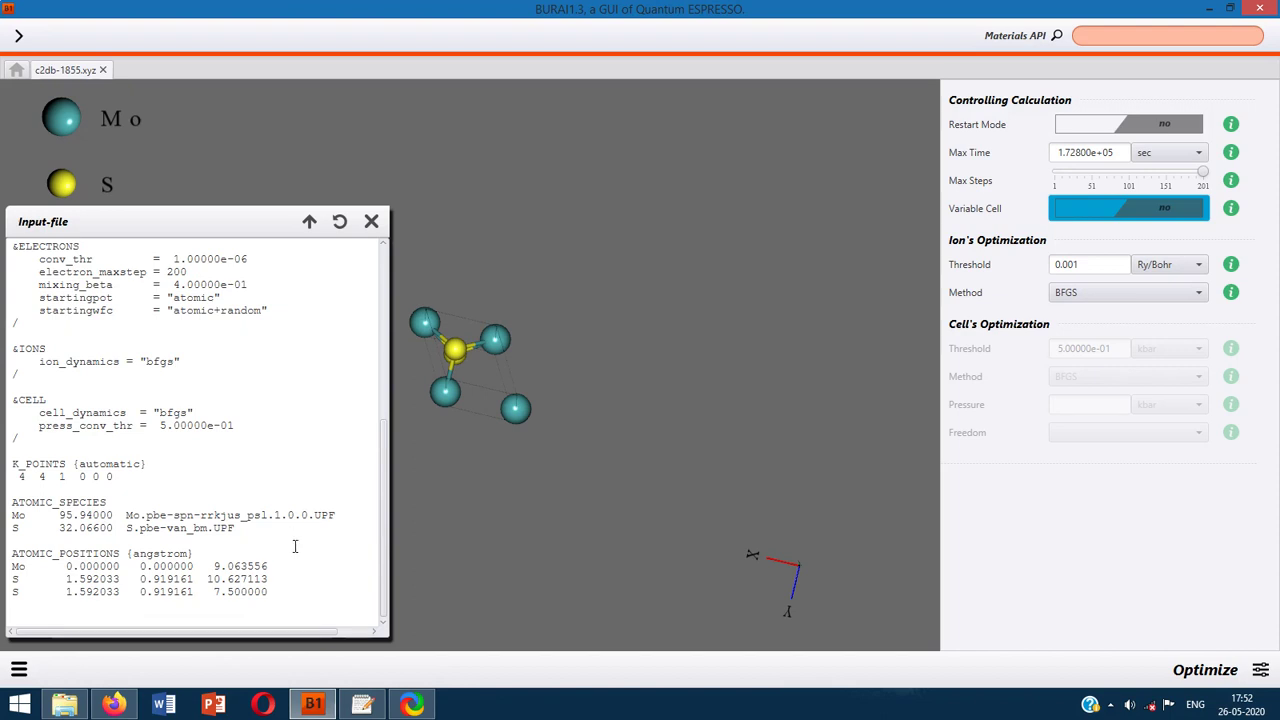
{"action": "scroll", "coordinate": [331, 557], "scroll_direction": "up", "scroll_amount": 8}
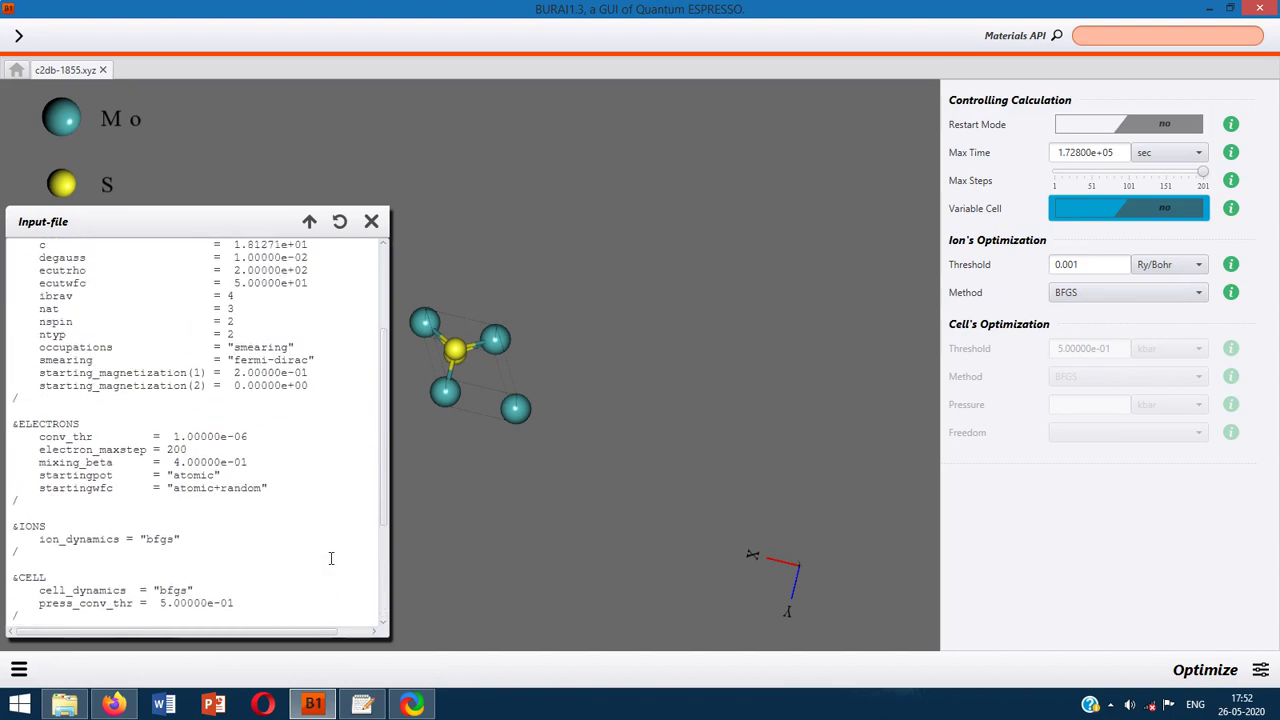
{"action": "scroll", "coordinate": [331, 557], "scroll_direction": "up", "scroll_amount": 1}
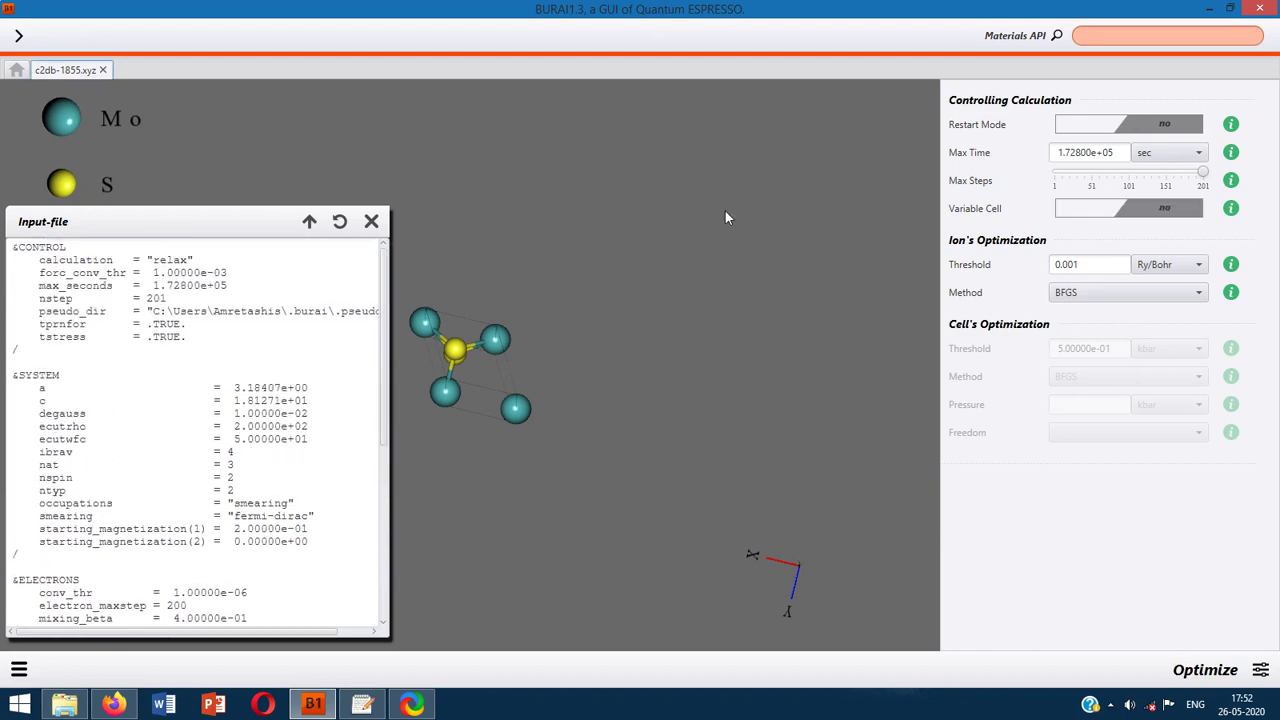
Step: Close the input-file view and bring up the Run job settings
{"action": "left_click", "coordinate": [371, 221]}
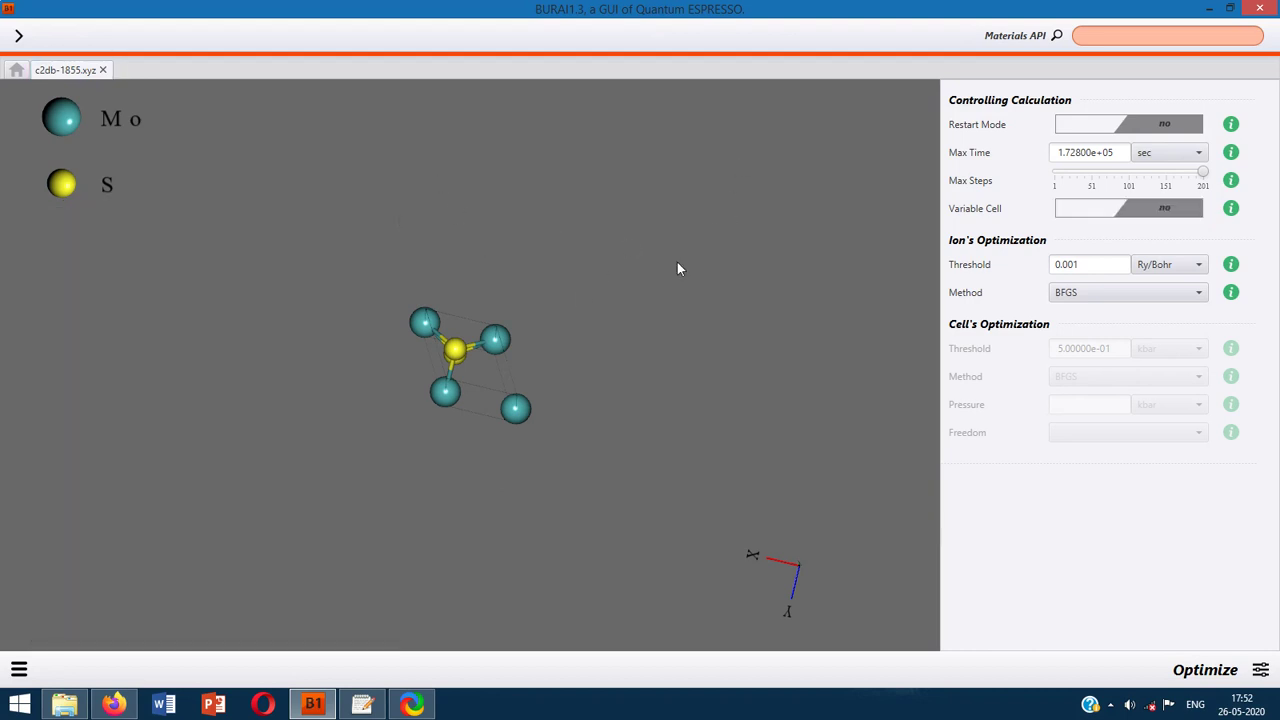
{"action": "left_click", "coordinate": [1260, 669]}
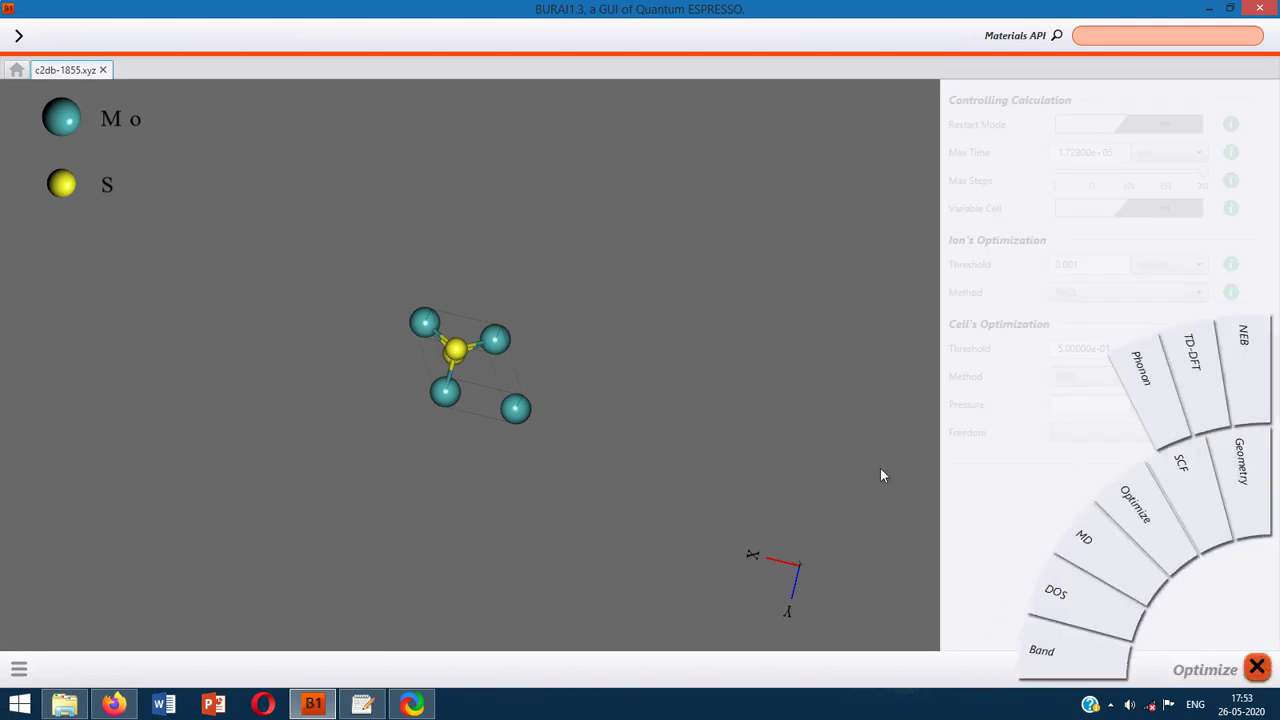
{"action": "left_click", "coordinate": [1257, 668]}
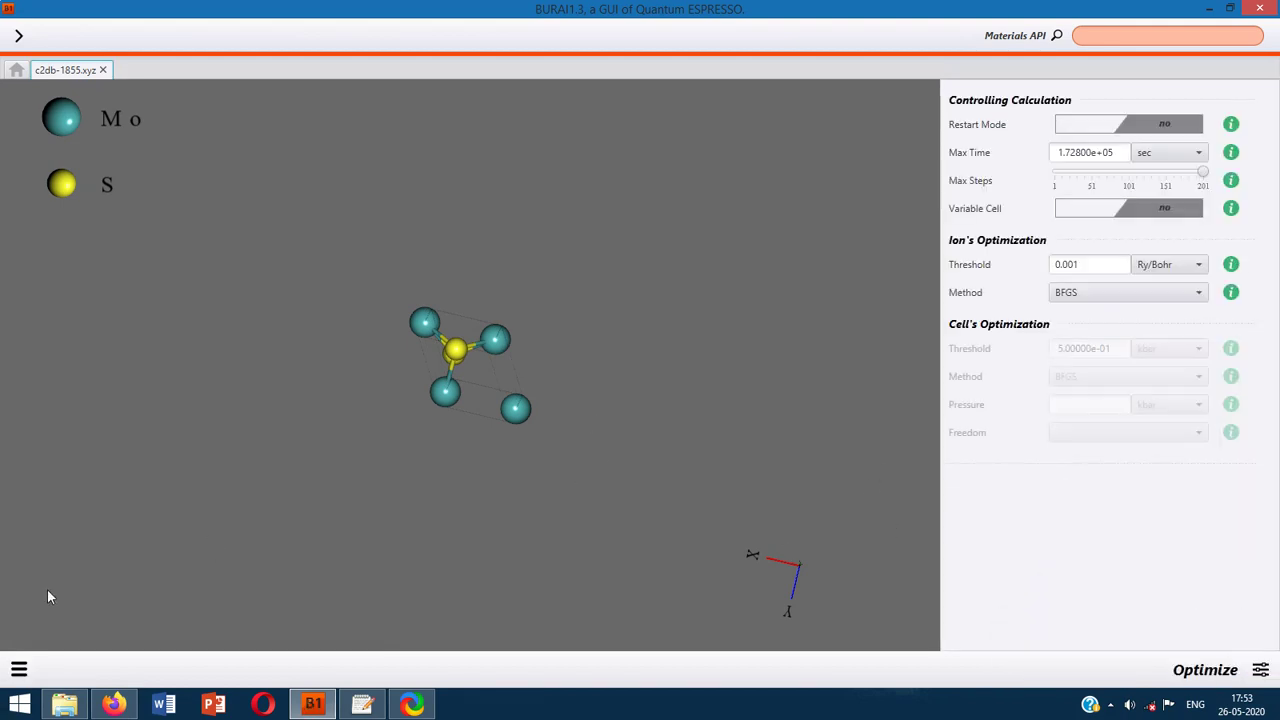
{"action": "left_click", "coordinate": [19, 670]}
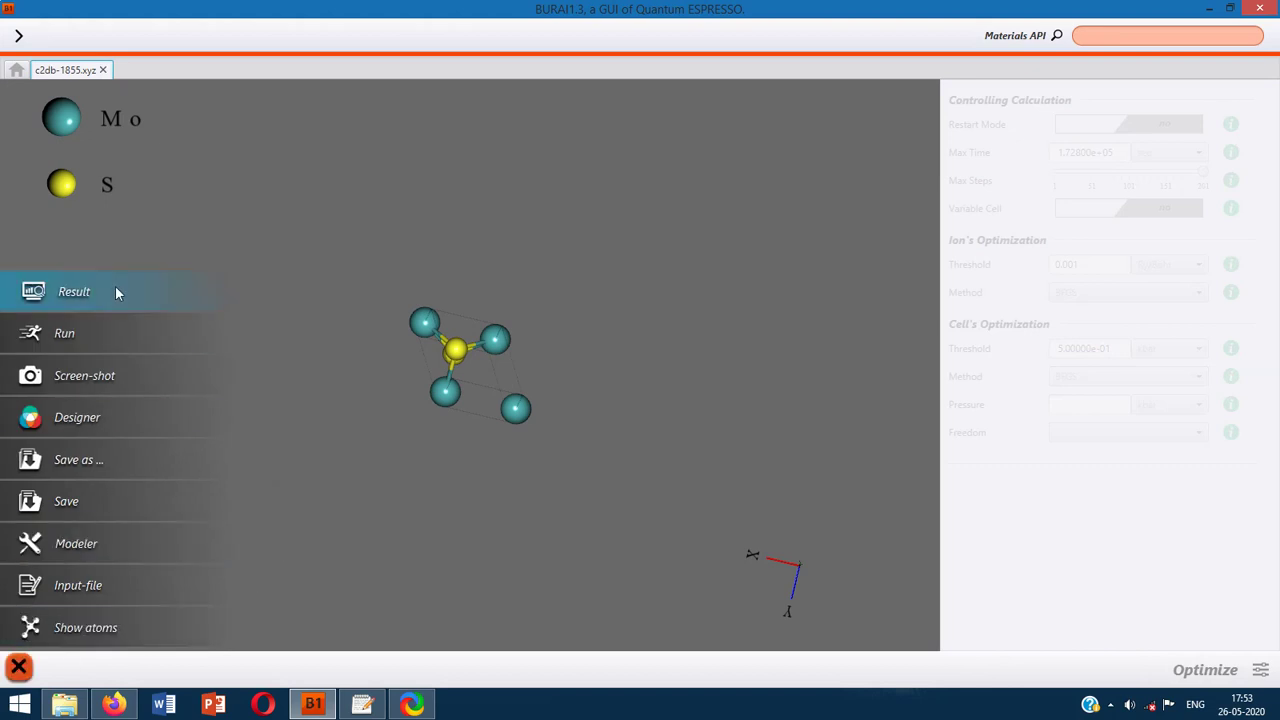
{"action": "left_click", "coordinate": [113, 336]}
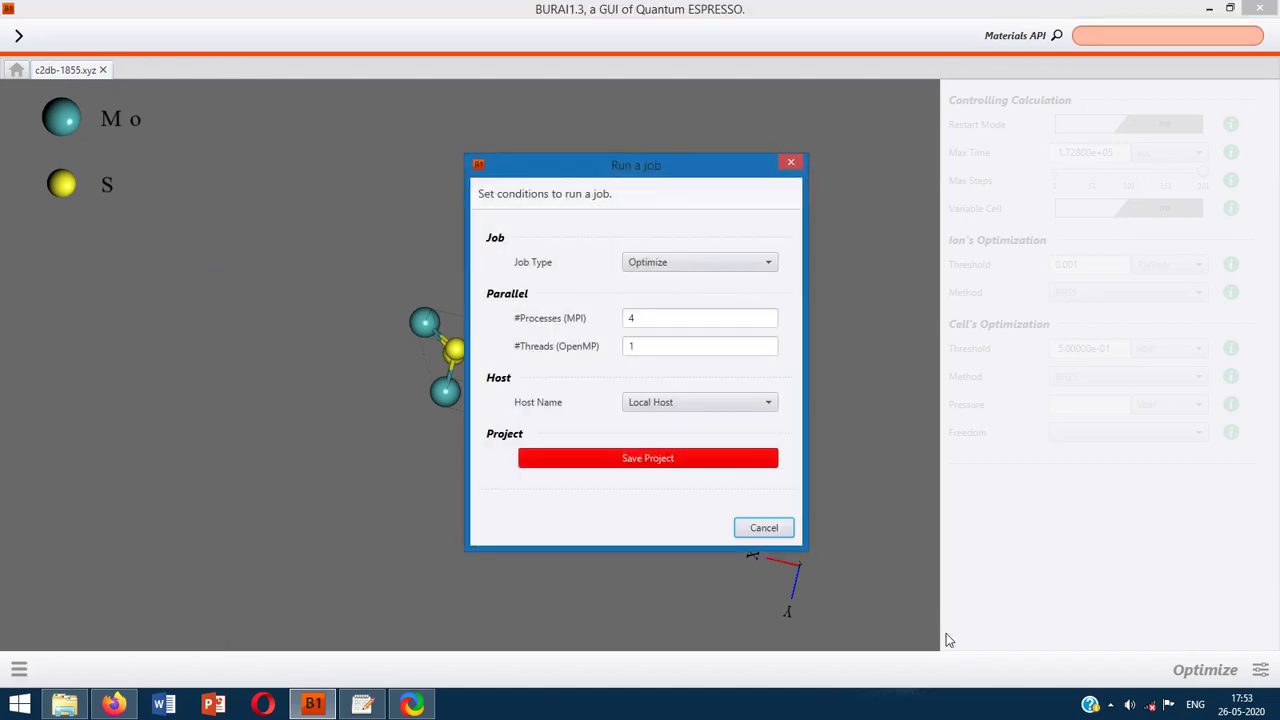
Step: Save the project as mos2_2 and start the Optimize job with 4 MPI processes
{"action": "left_click", "coordinate": [701, 462]}
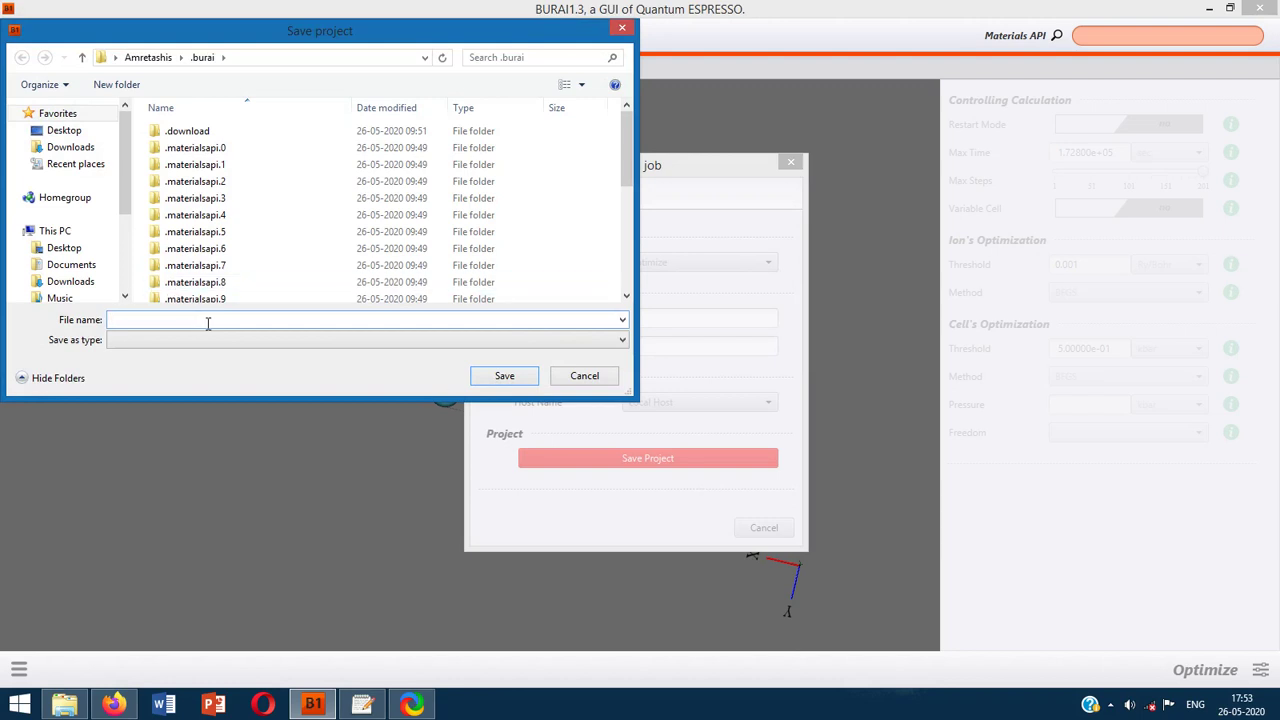
{"action": "type", "text": "mos2"}
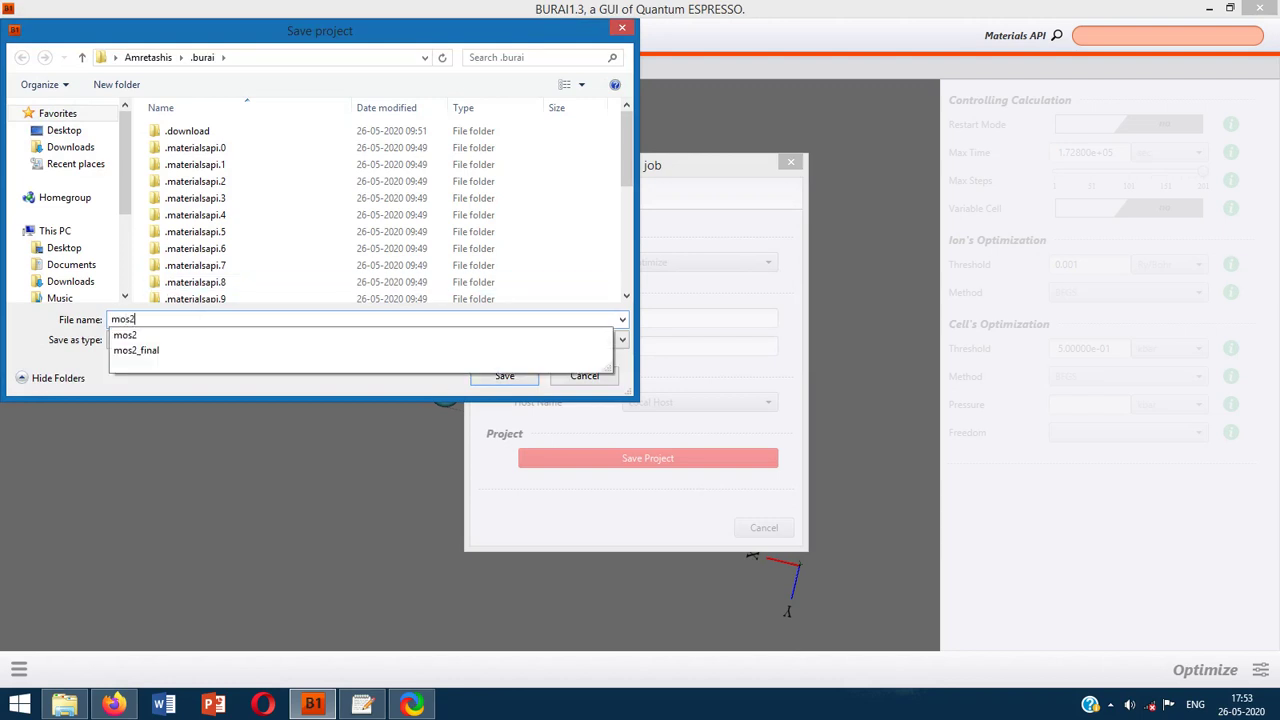
{"action": "type", "text": "_2"}
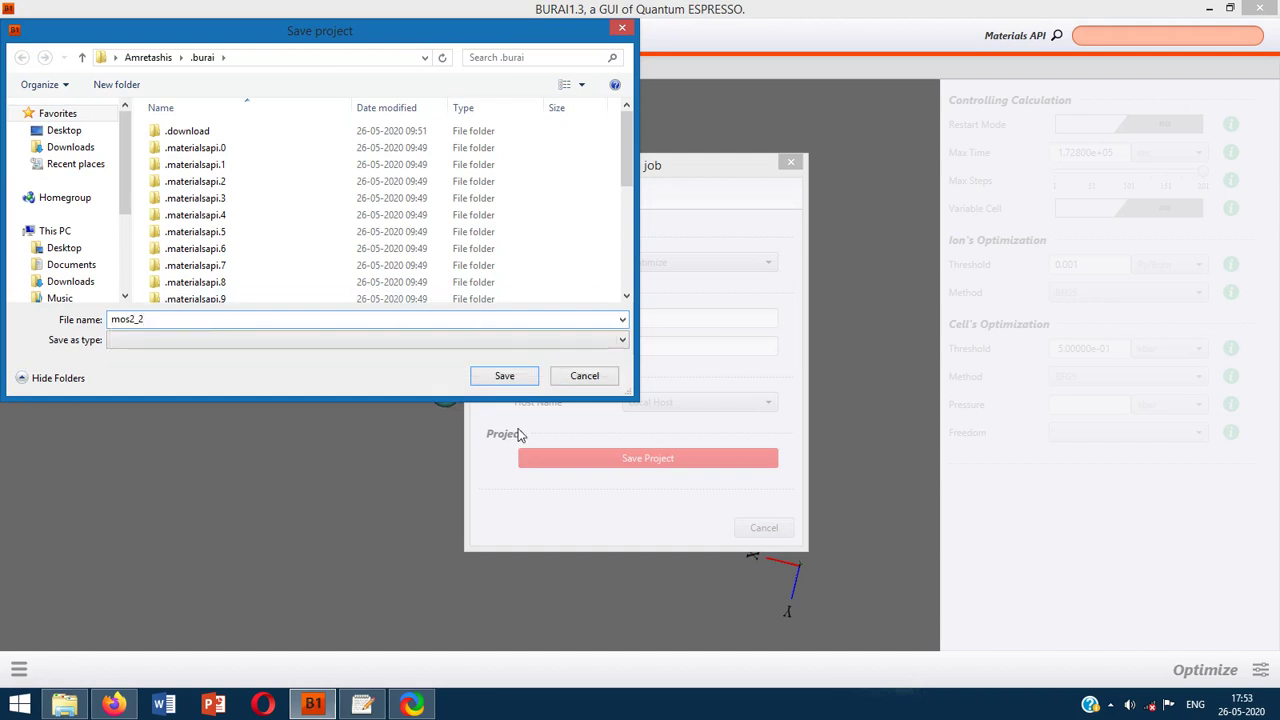
{"action": "left_click", "coordinate": [505, 377]}
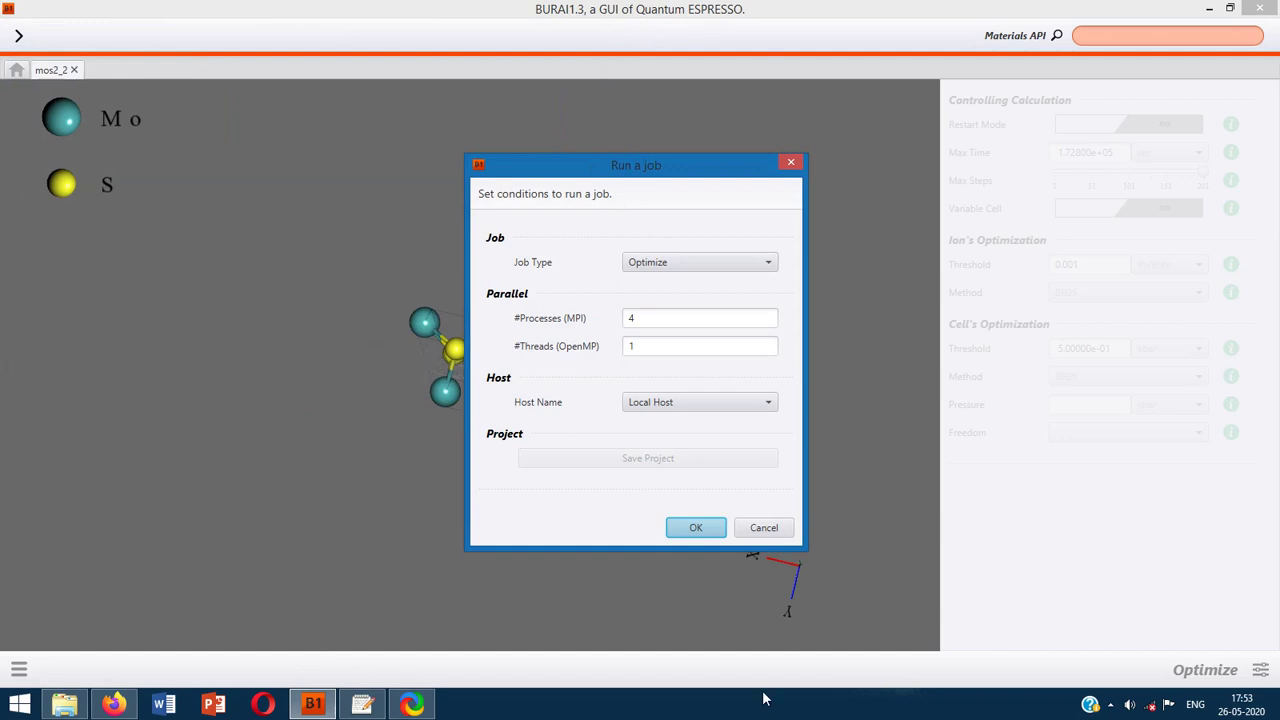
{"action": "left_click", "coordinate": [713, 526]}
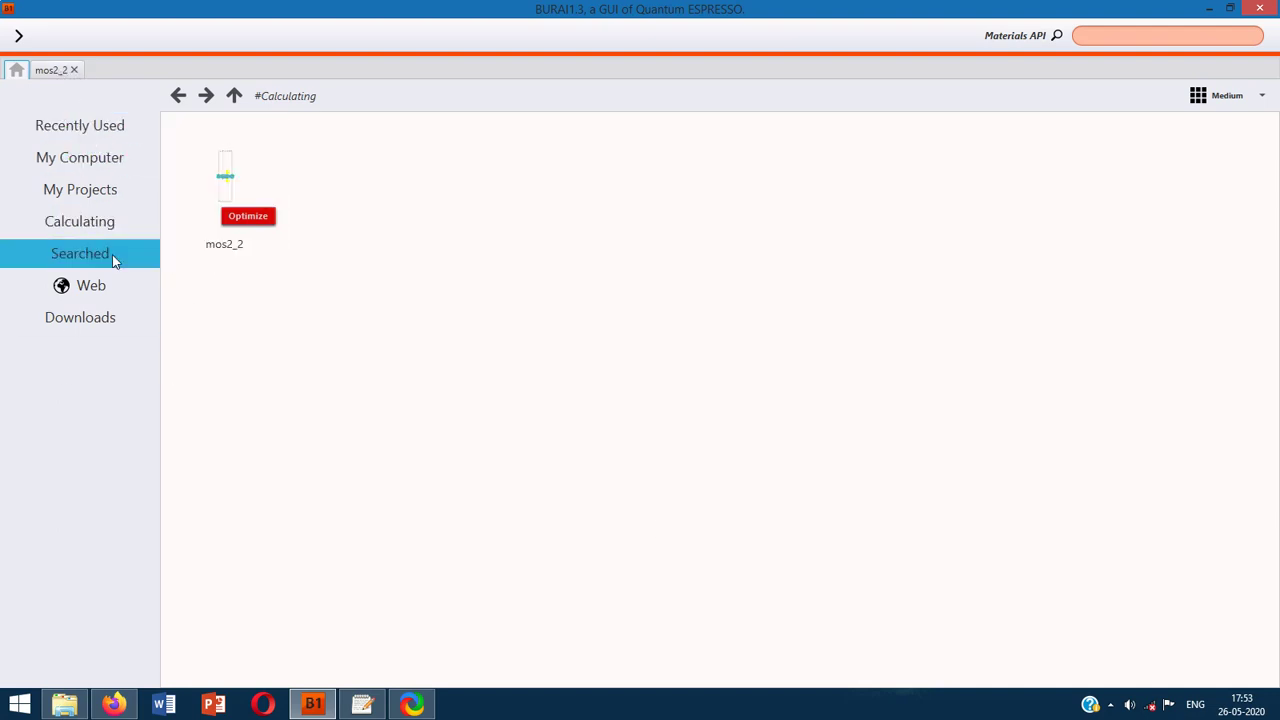
Step: Open the mos2_final project from the My Projects folder
{"action": "left_click", "coordinate": [118, 190]}
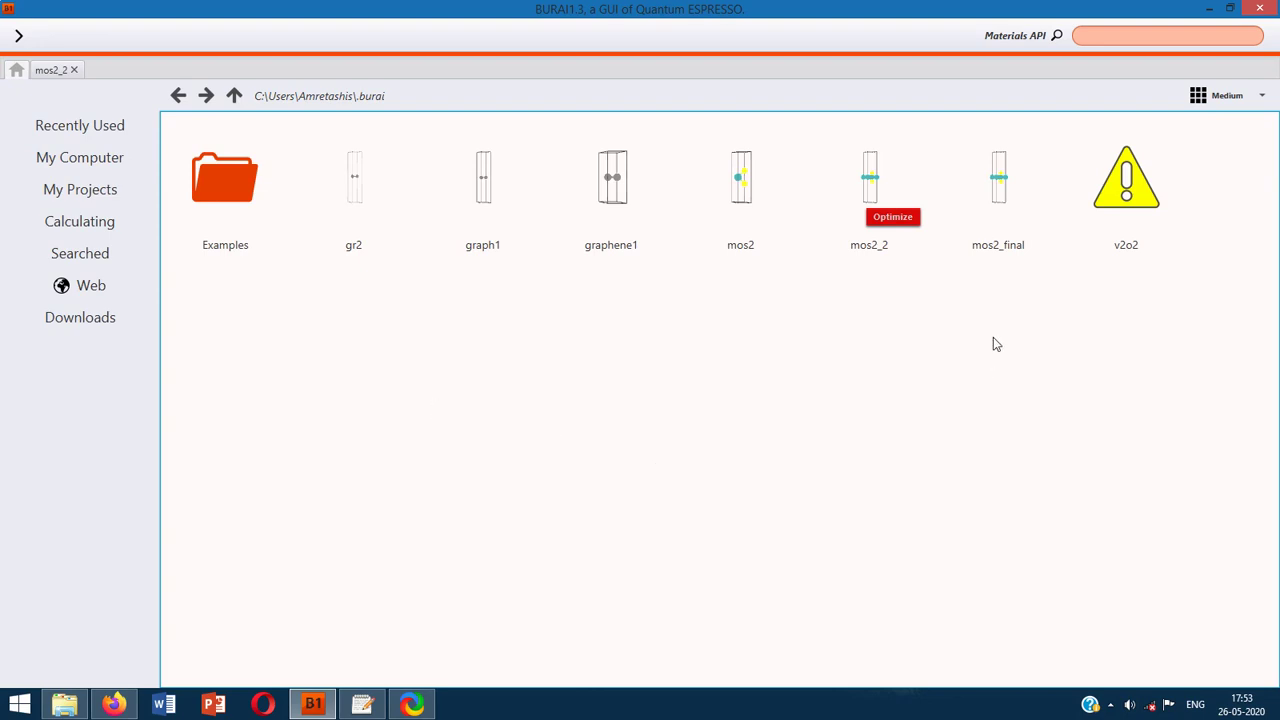
{"action": "left_click", "coordinate": [1012, 218]}
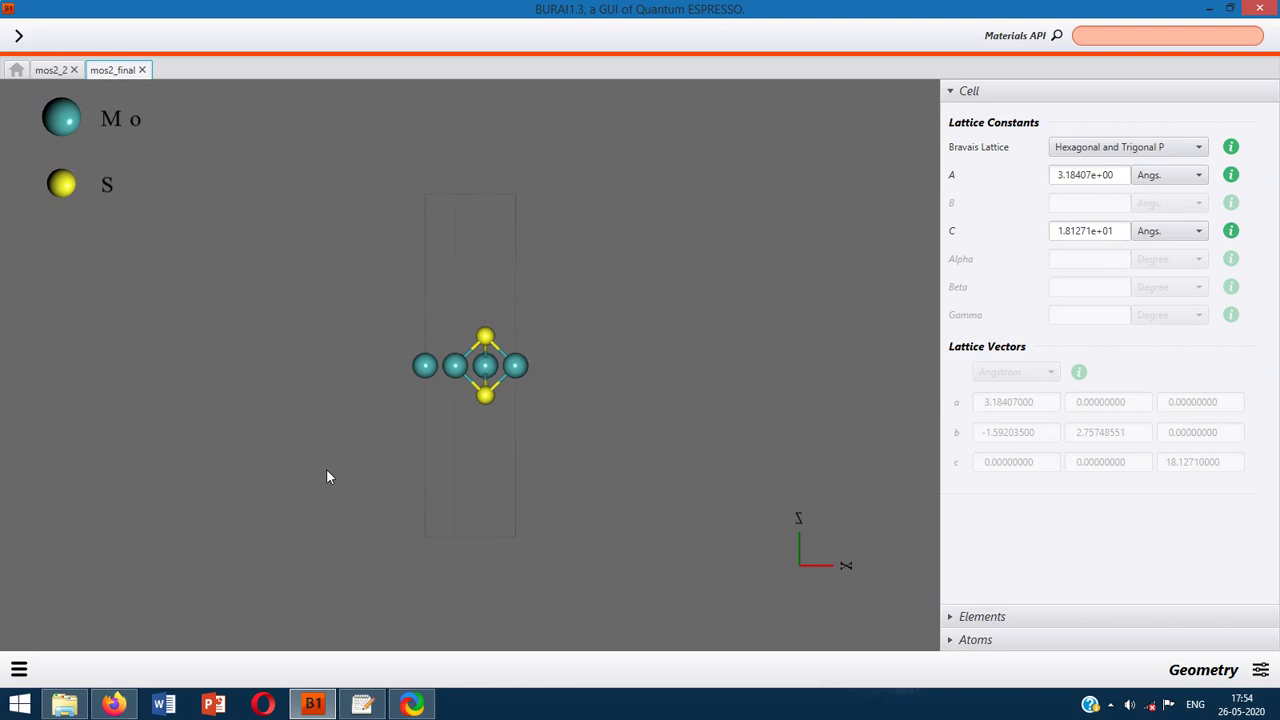
Step: Open mos2_final's Result view and load the OPT movie at configuration 1 of 2
{"action": "left_click", "coordinate": [19, 669]}
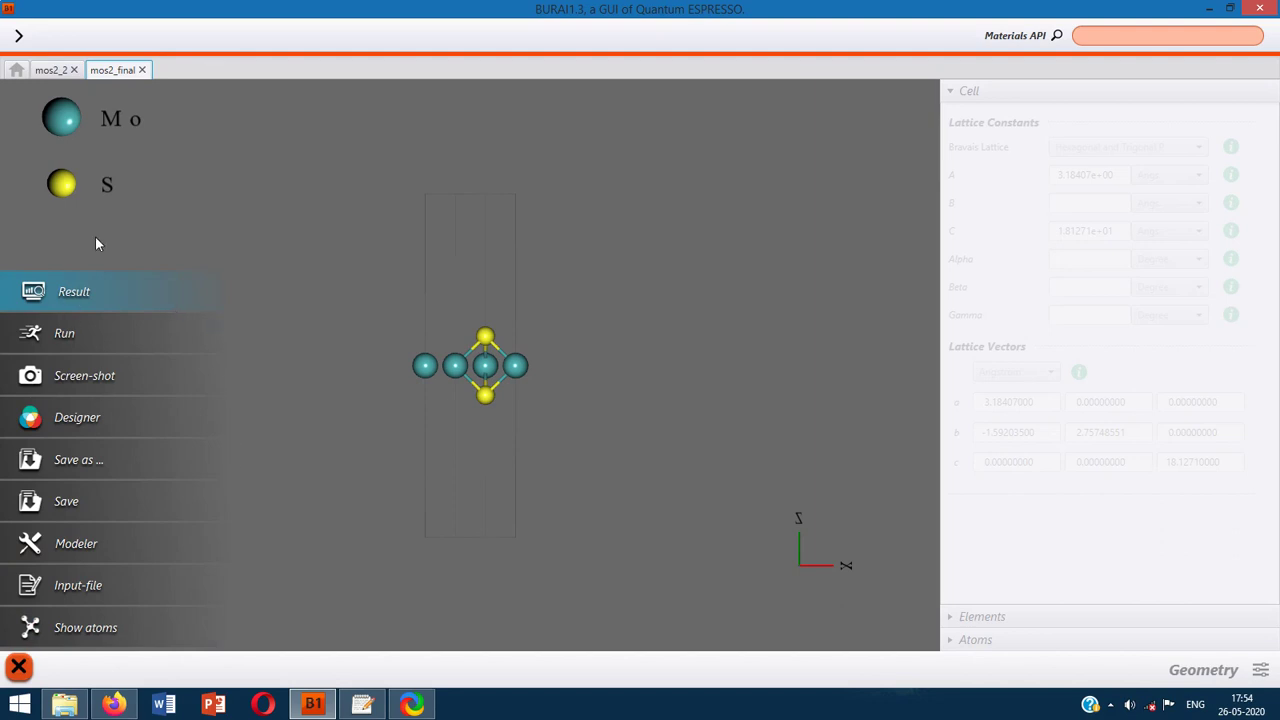
{"action": "left_click", "coordinate": [125, 288]}
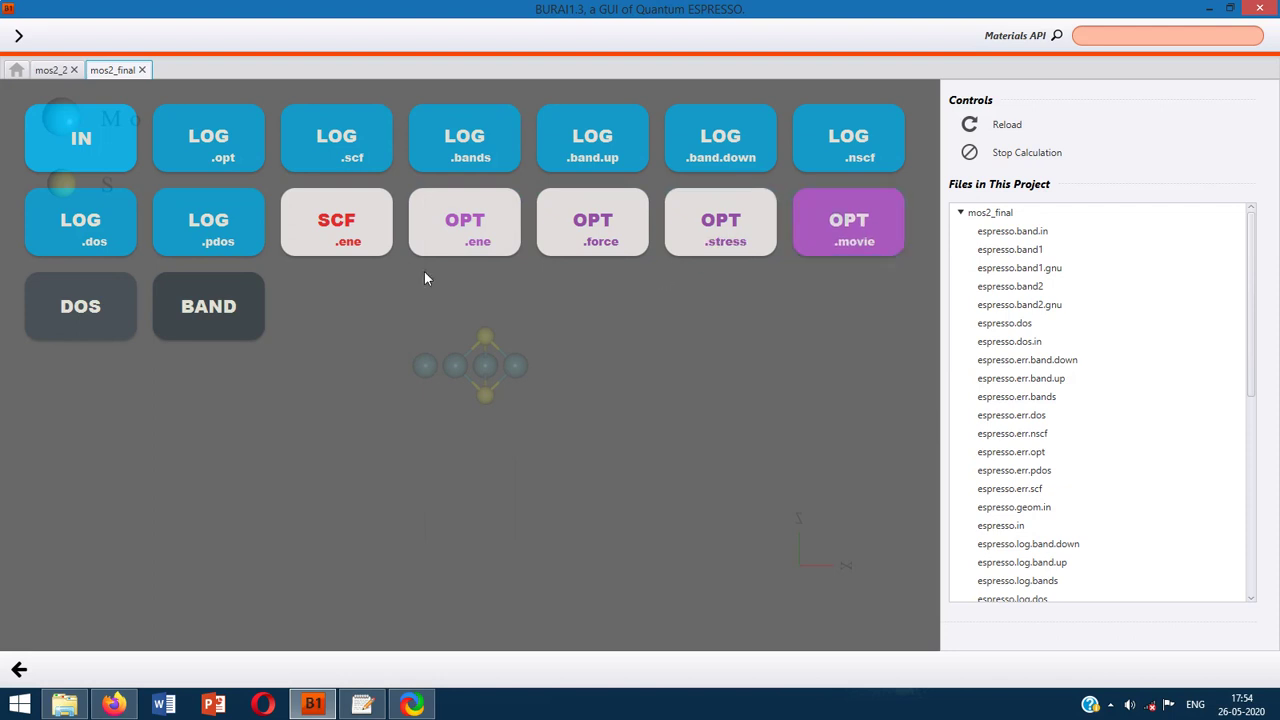
{"action": "left_click", "coordinate": [836, 224]}
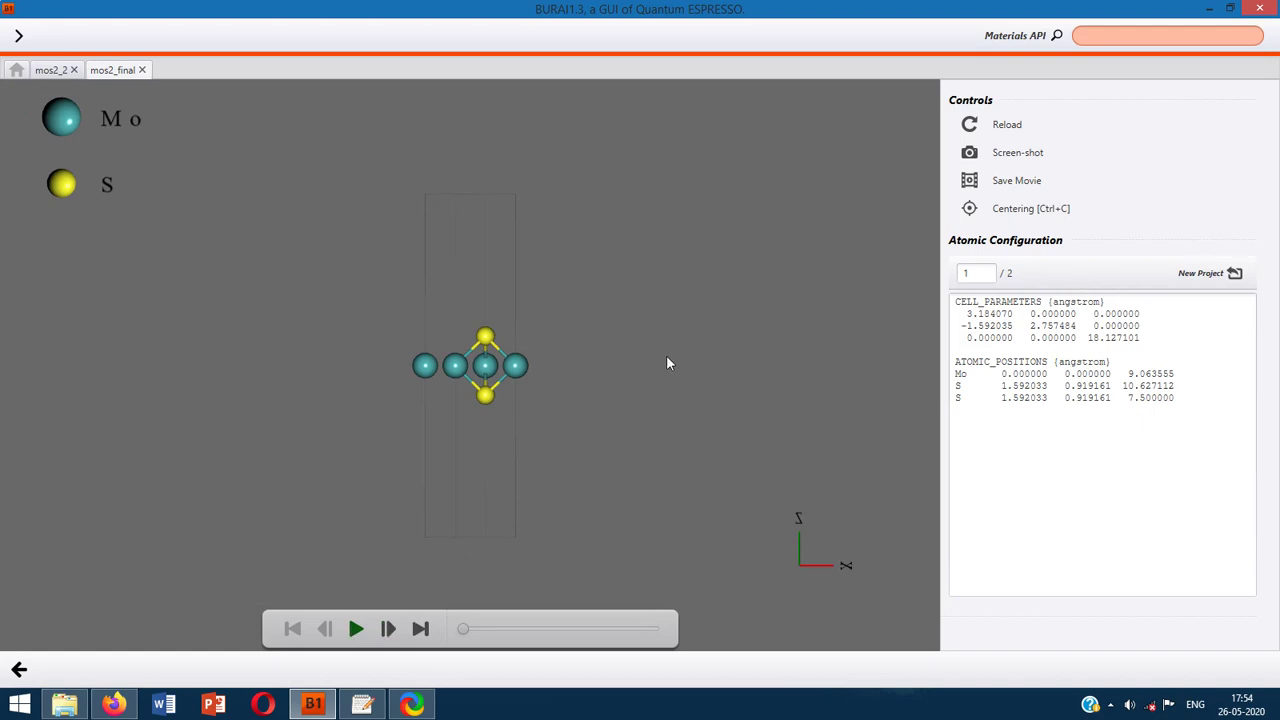
Step: Play the optimisation movie, reset the frame counter to 1, and replay to frame 2 of 2
{"action": "left_click", "coordinate": [356, 630]}
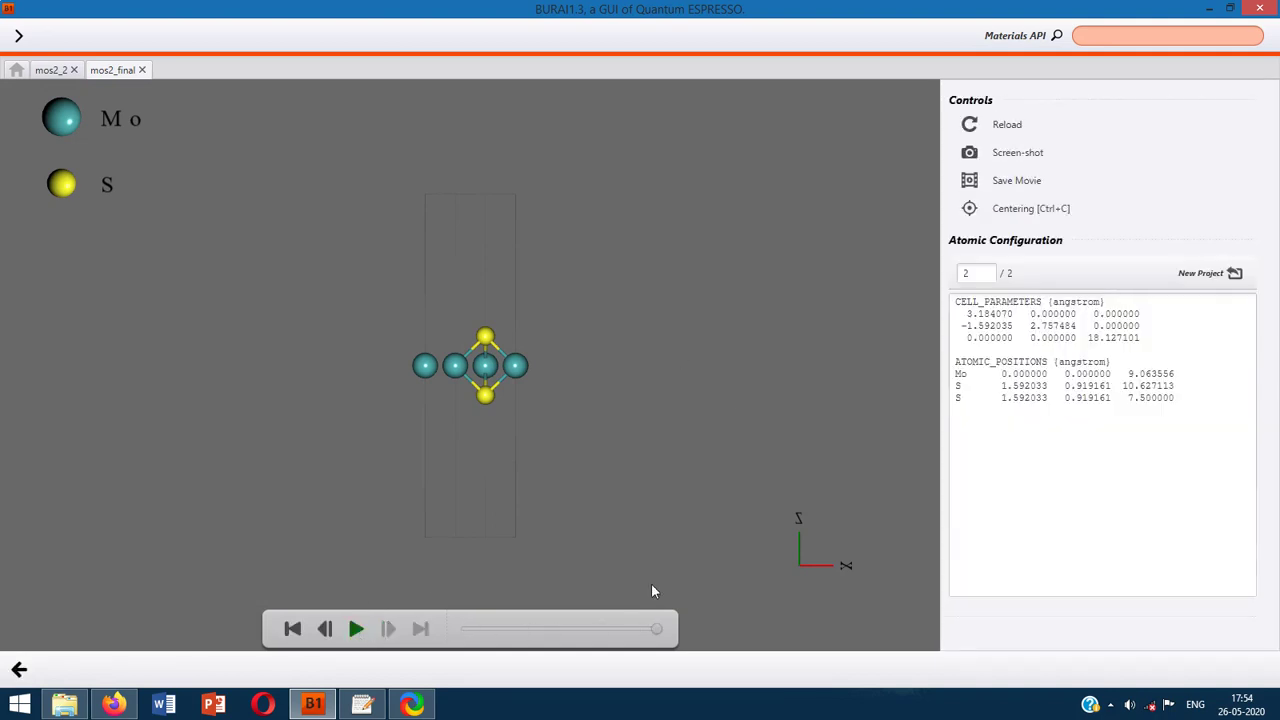
{"action": "double_click", "coordinate": [982, 276]}
{"action": "type", "text": "1"}
{"action": "left_click", "coordinate": [354, 628]}
Step: Return to the results dashboard and open mos2_final's BAND plot along Γ–M–K–Γ
{"action": "left_click", "coordinate": [21, 669]}
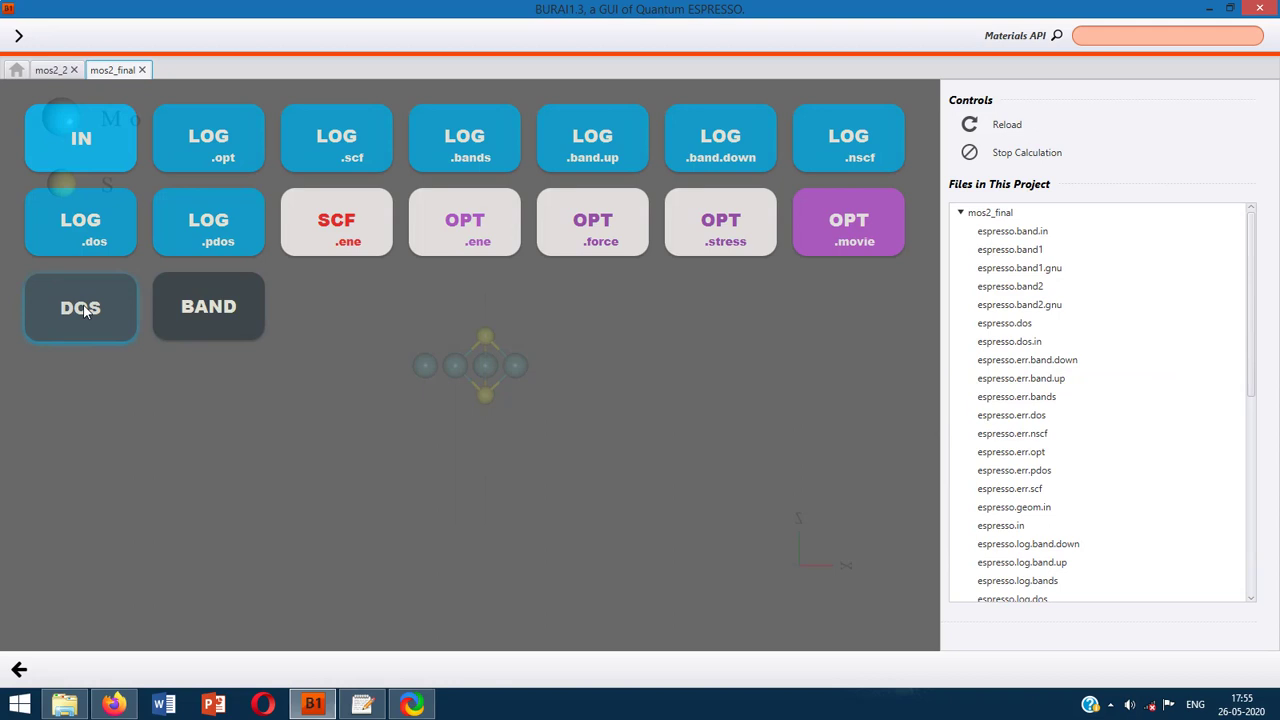
{"action": "left_click", "coordinate": [210, 309]}
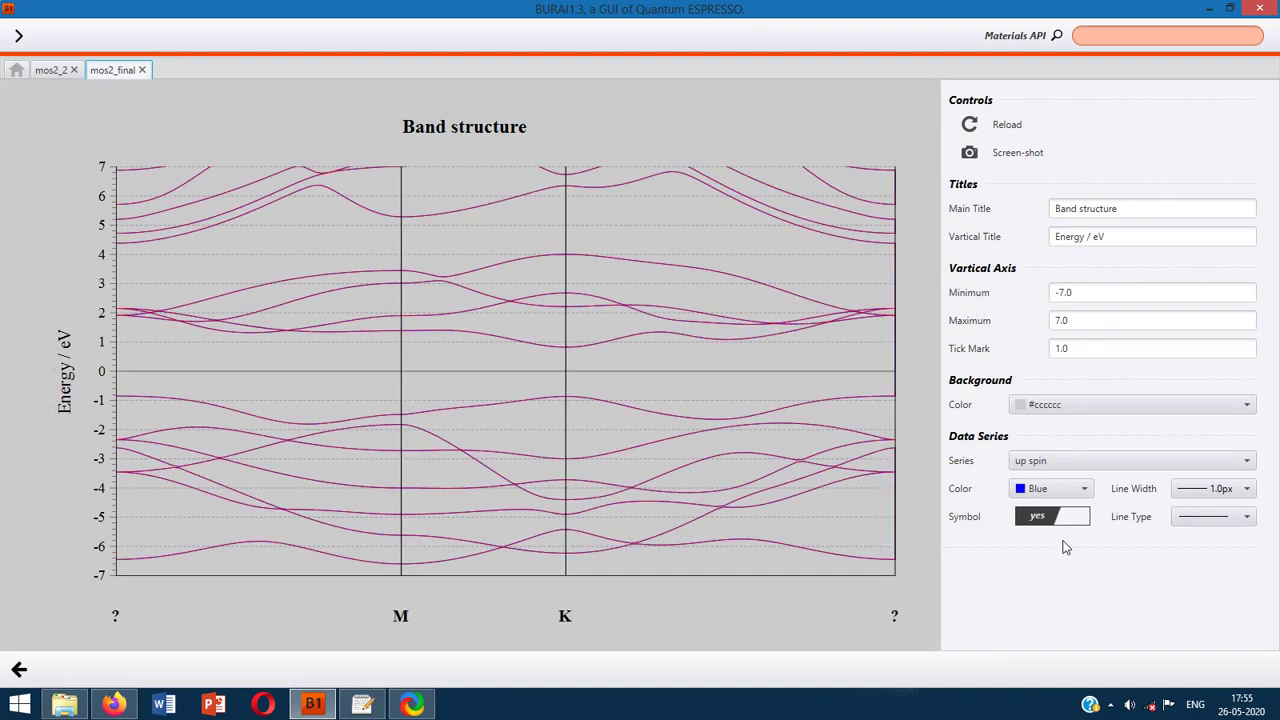
Step: Set the band plot energy axis to -10 to 10 eV with 0.5 eV tick marks
{"action": "left_click", "coordinate": [1093, 296]}
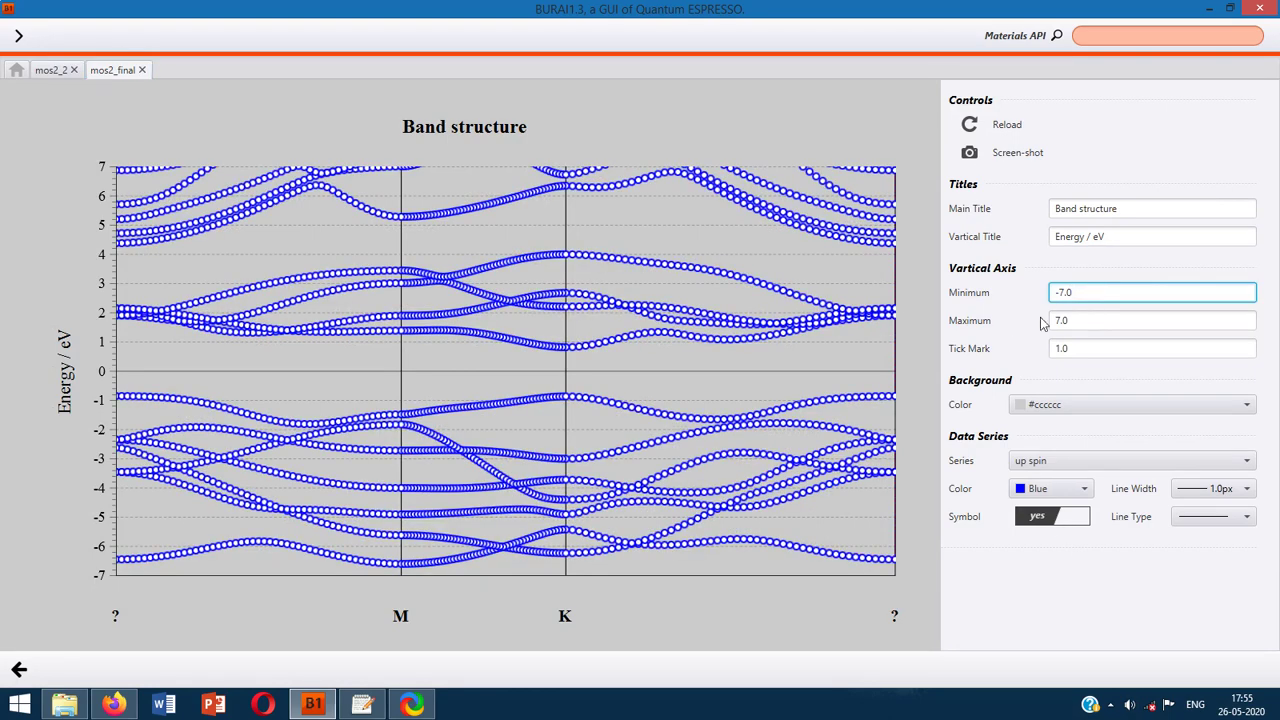
{"action": "left_click", "coordinate": [1116, 322]}
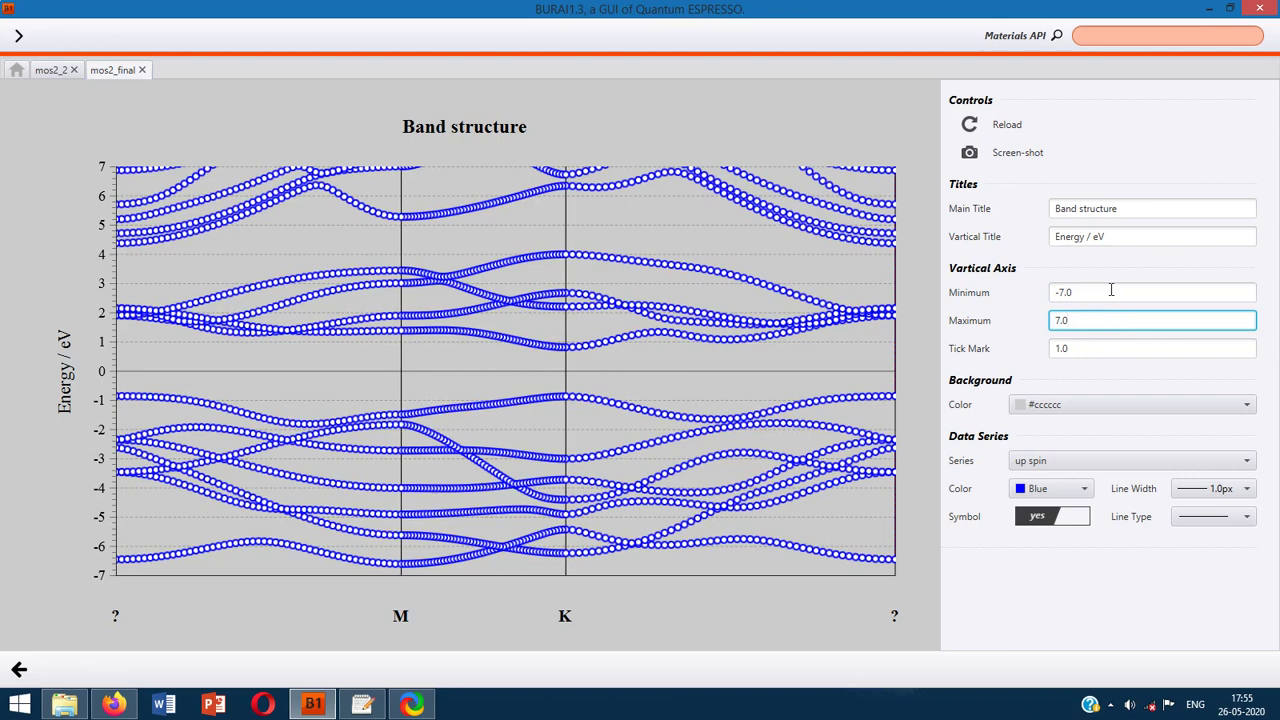
{"action": "left_click", "coordinate": [1110, 291]}
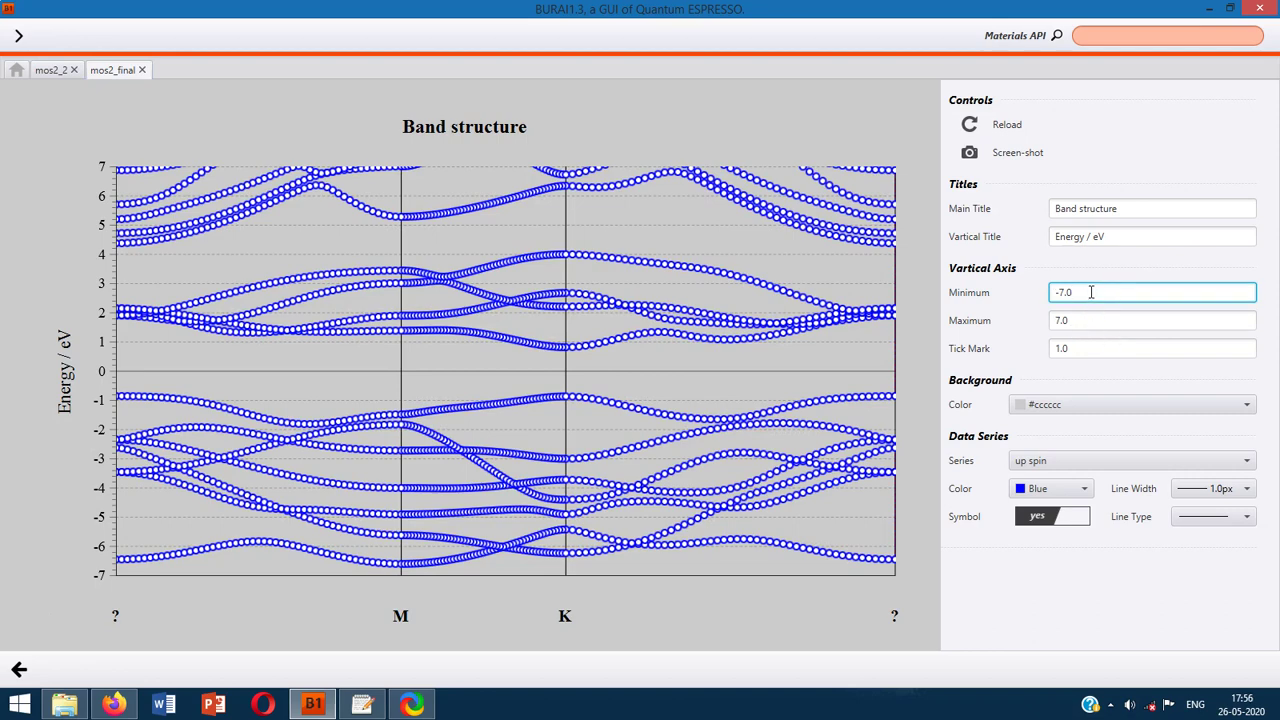
{"action": "left_click_drag", "start_coordinate": [1090, 292], "coordinate": [1013, 293]}
{"action": "type", "text": "-10"}
{"action": "key", "text": "Tab"}
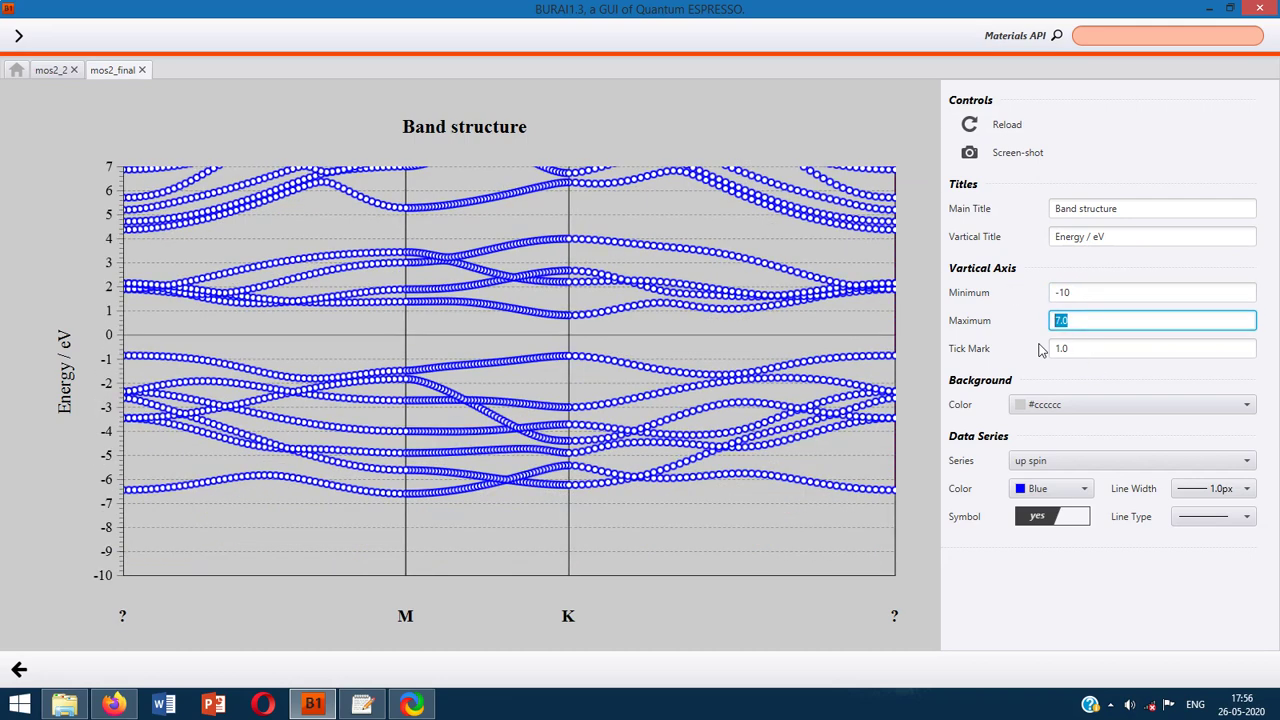
{"action": "type", "text": "10"}
{"action": "left_click", "coordinate": [1100, 349]}
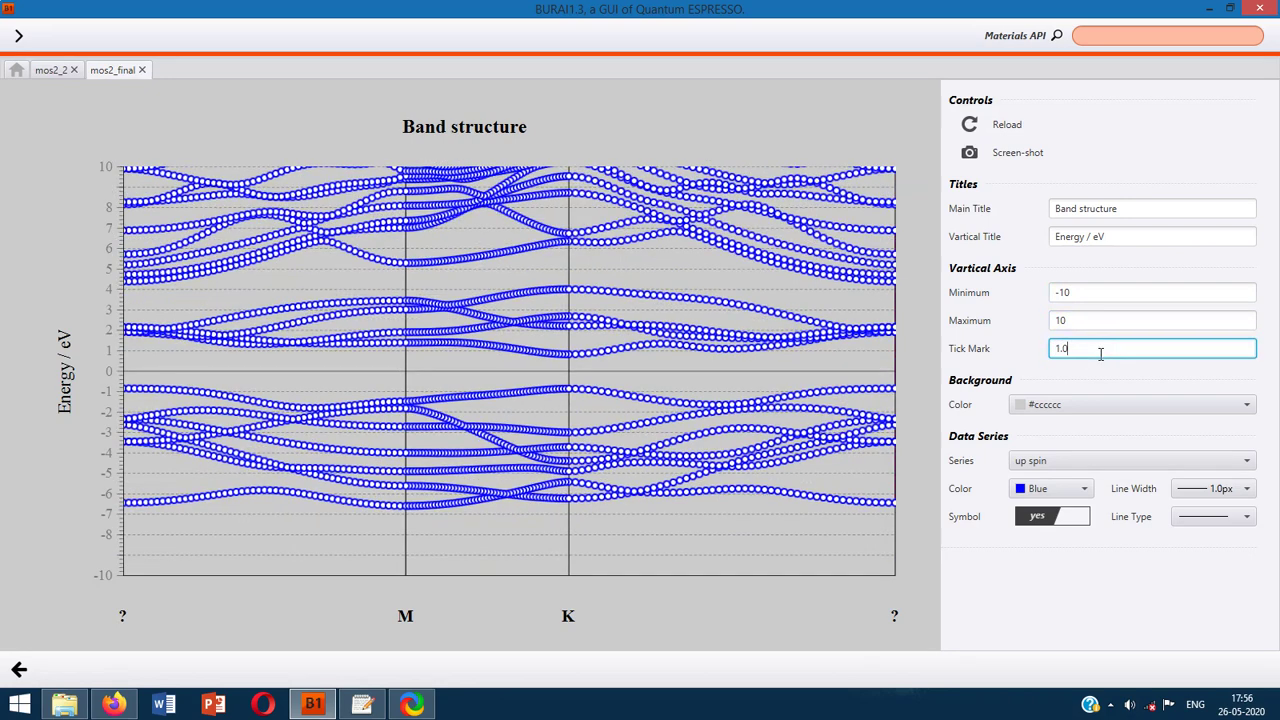
{"action": "double_click", "coordinate": [1078, 350]}
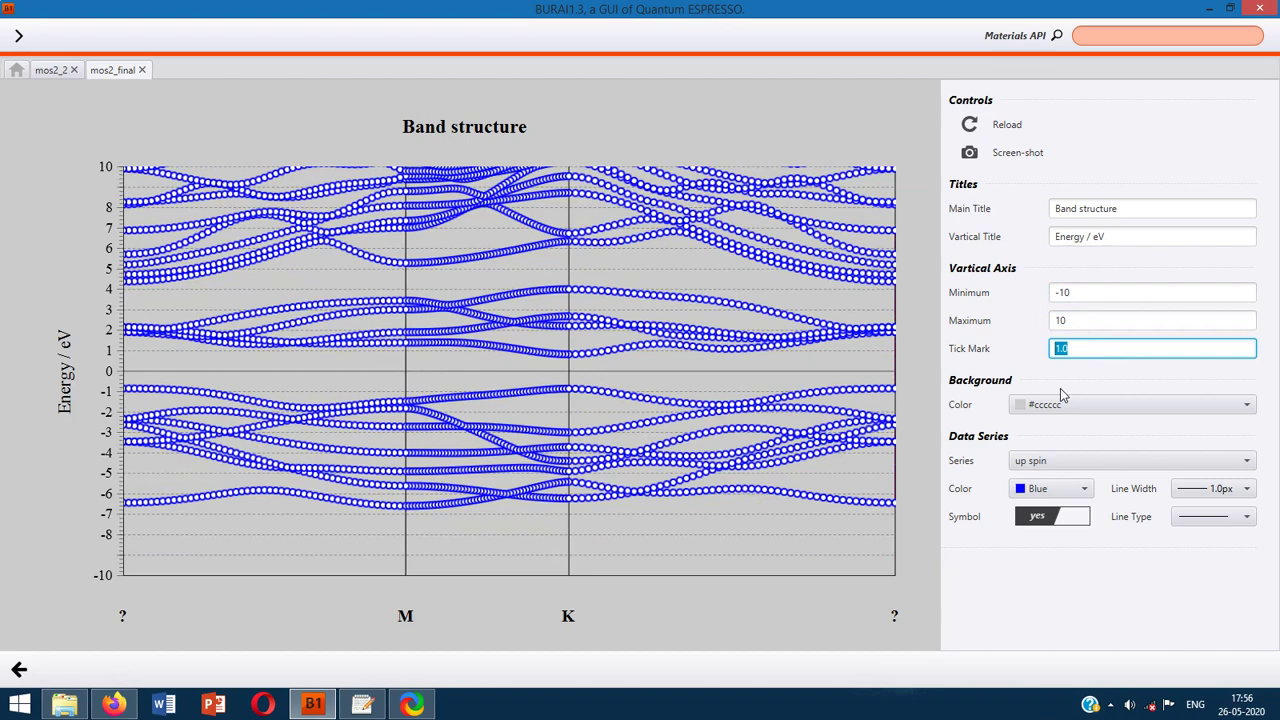
{"action": "type", "text": "0.5"}
{"action": "left_click", "coordinate": [1183, 320]}
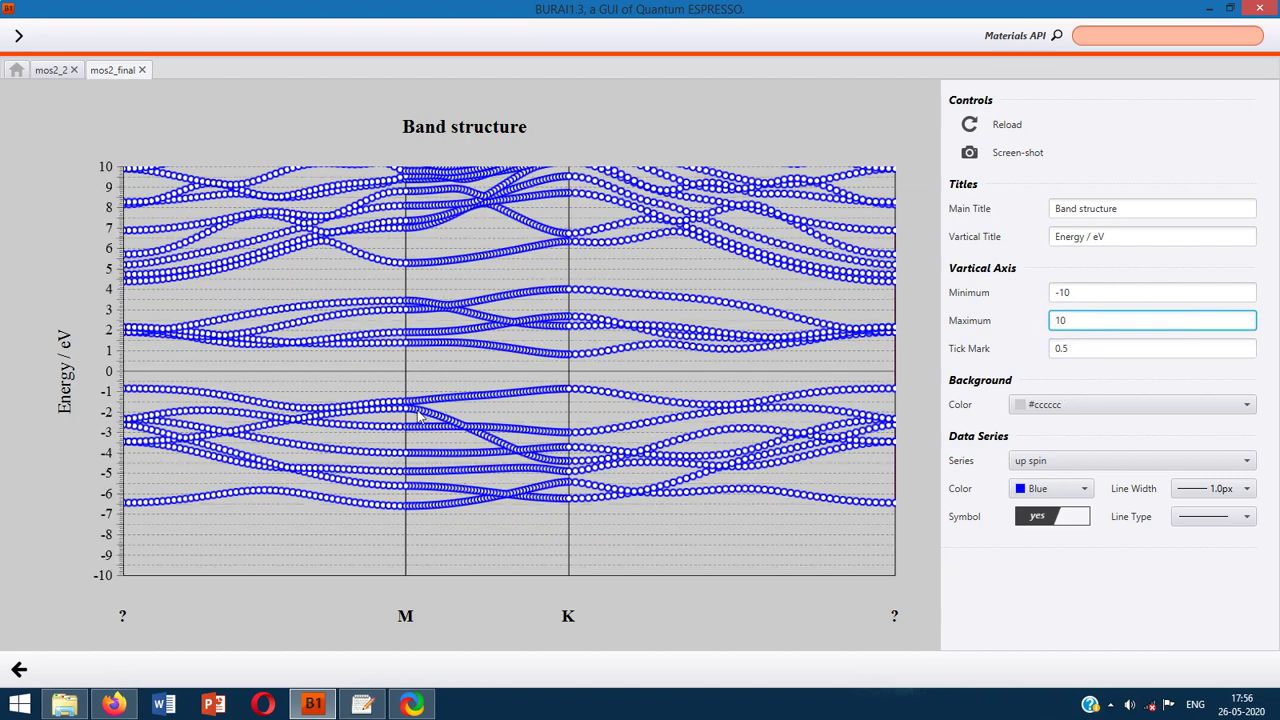
Step: Restore the axis to -7 to 7 eV with 1.0 eV ticks, then toggle circle markers off and on
{"action": "left_click_drag", "start_coordinate": [1090, 350], "coordinate": [1020, 350]}
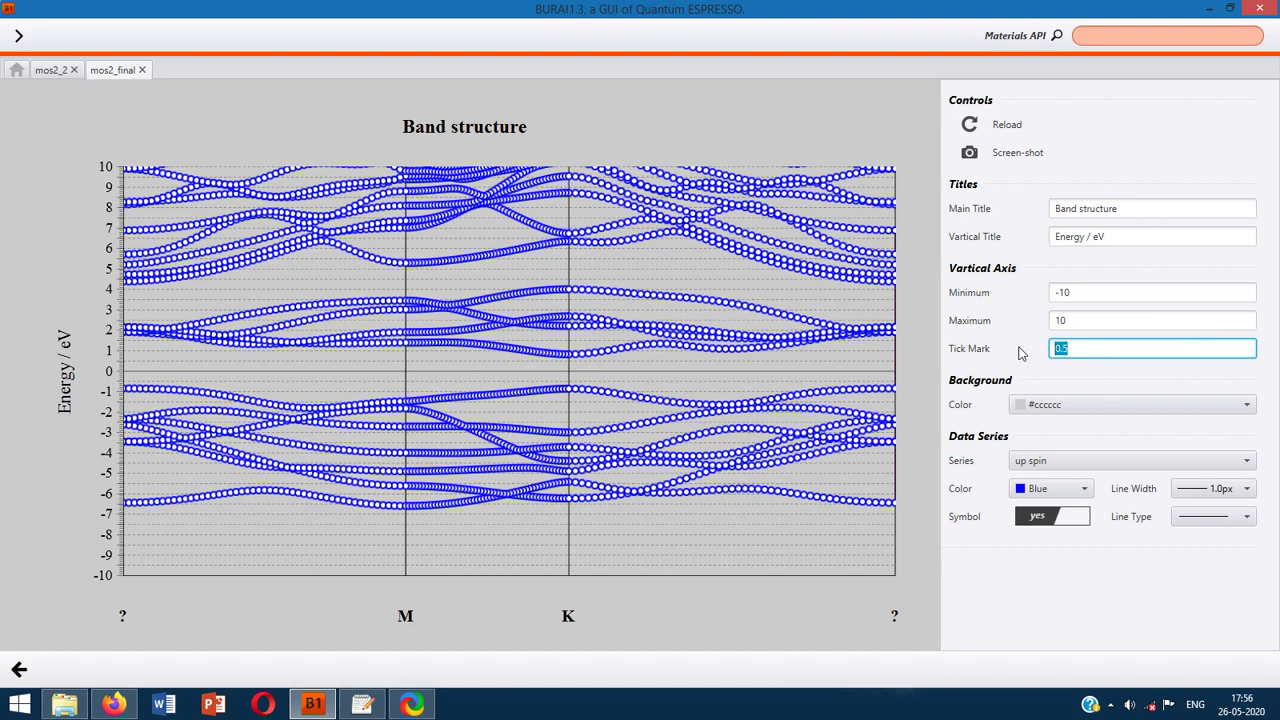
{"action": "type", "text": "1.0"}
{"action": "left_click_drag", "start_coordinate": [1077, 291], "coordinate": [1054, 293]}
{"action": "key", "text": "BackSpace"}
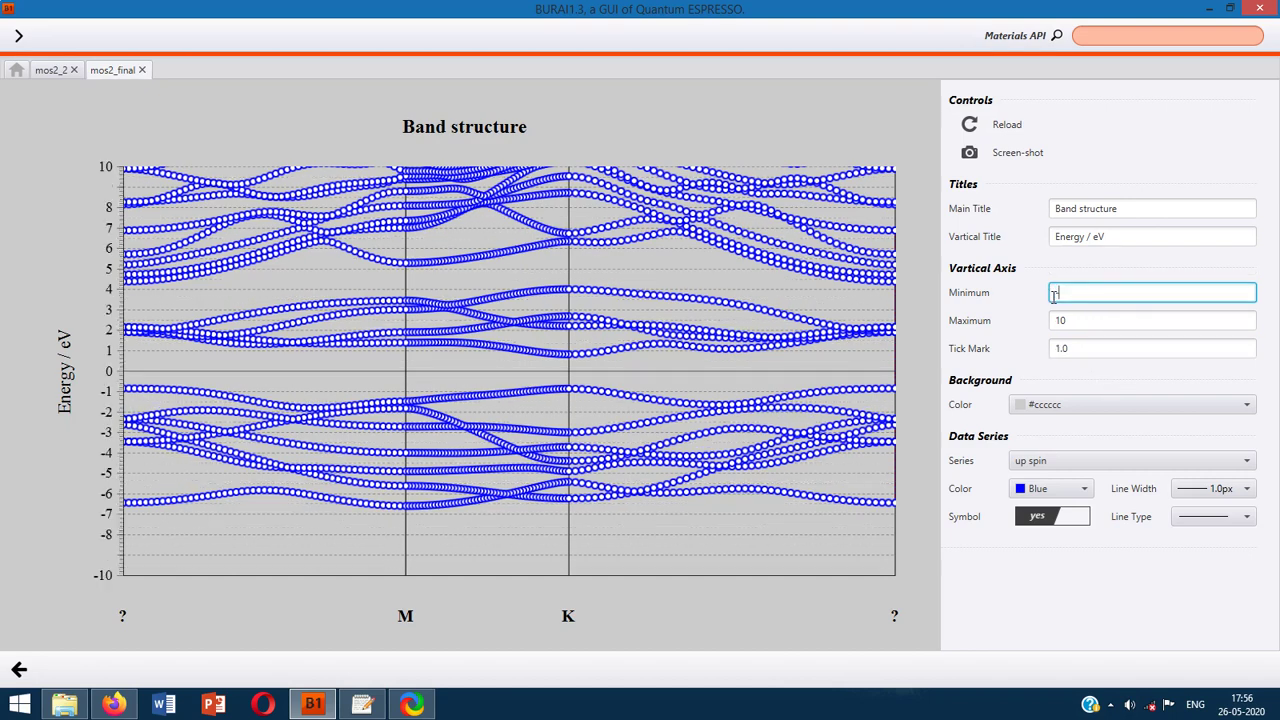
{"action": "type", "text": "-7"}
{"action": "left_click_drag", "start_coordinate": [1085, 319], "coordinate": [1052, 320]}
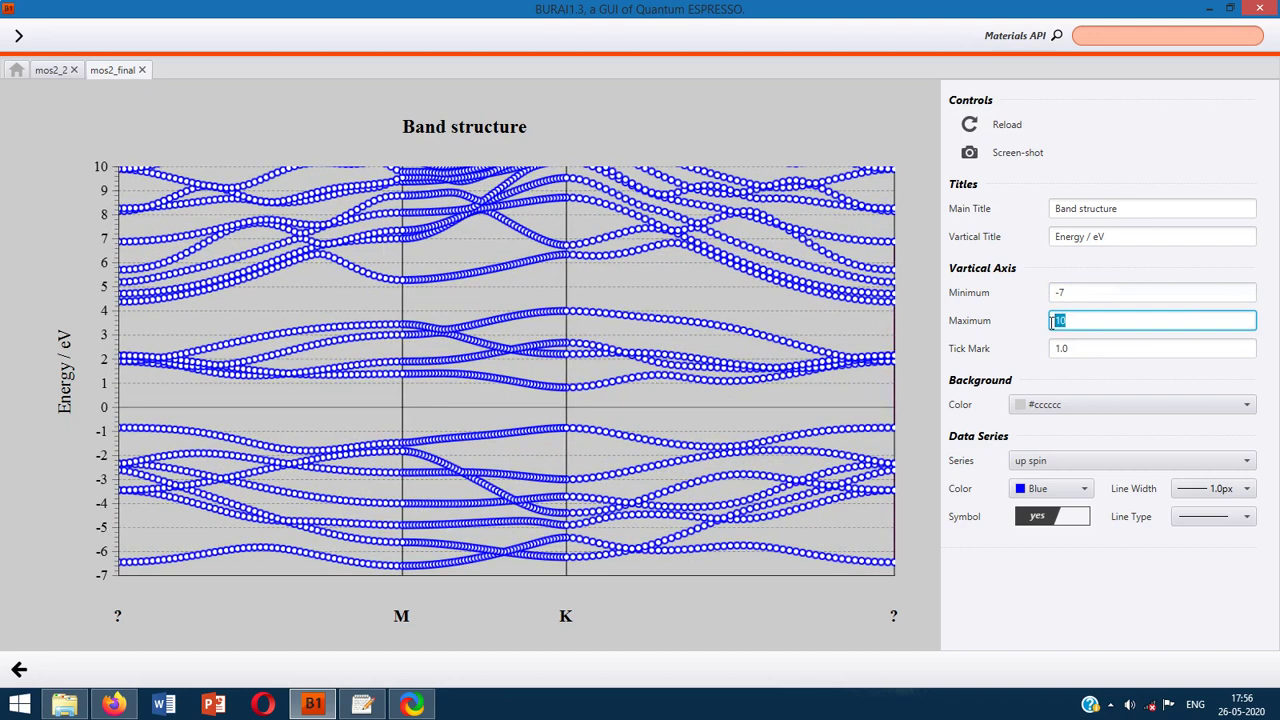
{"action": "type", "text": "7"}
{"action": "left_click", "coordinate": [1098, 298]}
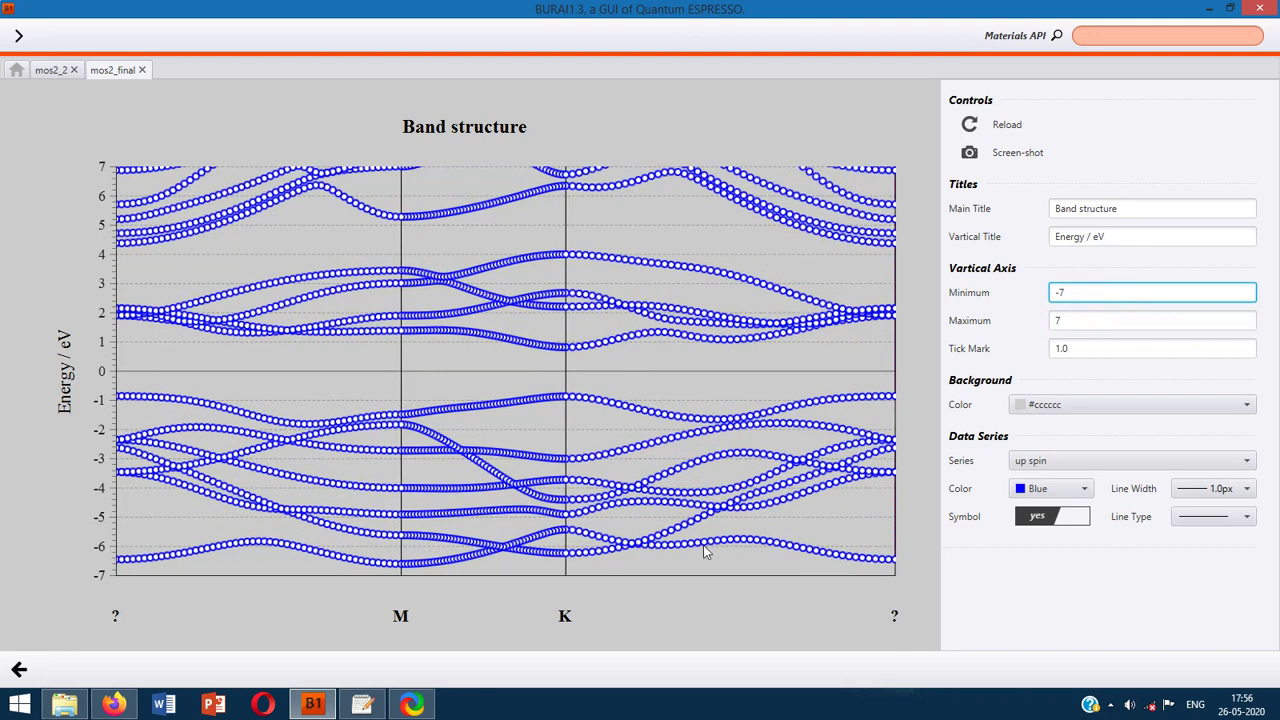
{"action": "left_click", "coordinate": [1068, 527]}
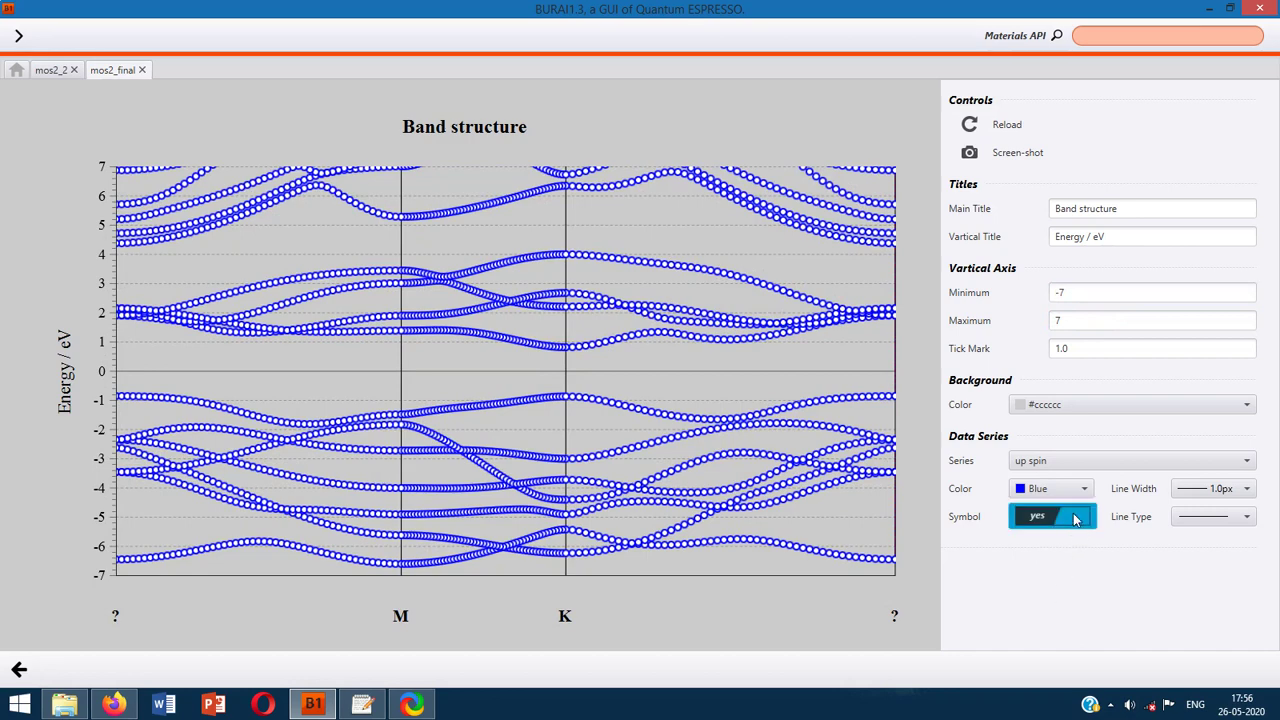
{"action": "left_click", "coordinate": [1075, 519]}
{"action": "left_click", "coordinate": [1075, 519]}
Step: Go back from the band plot to the LOG, OPT, DOS and BAND results overview
{"action": "left_click", "coordinate": [19, 669]}
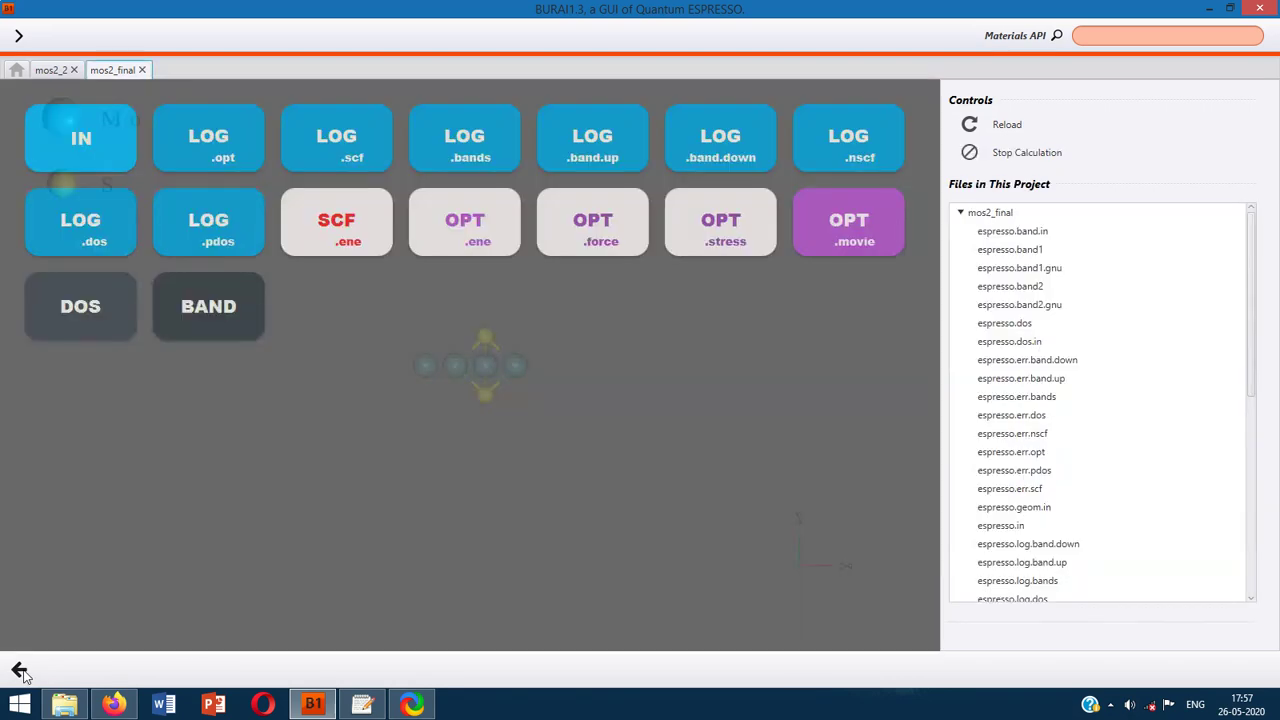
Step: Switch to mos2_final's SCF settings and review Electronic Optimization, Magnetization and Standard Setting
{"action": "left_click", "coordinate": [20, 670]}
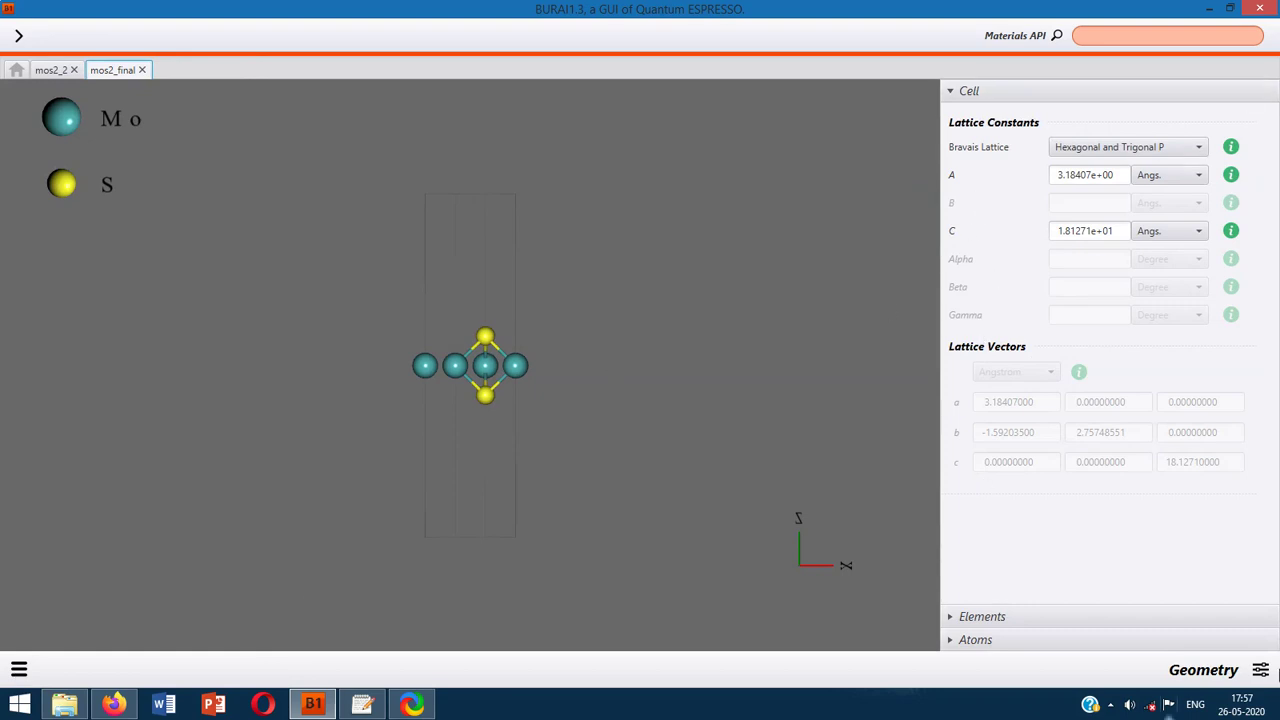
{"action": "left_click", "coordinate": [1260, 669]}
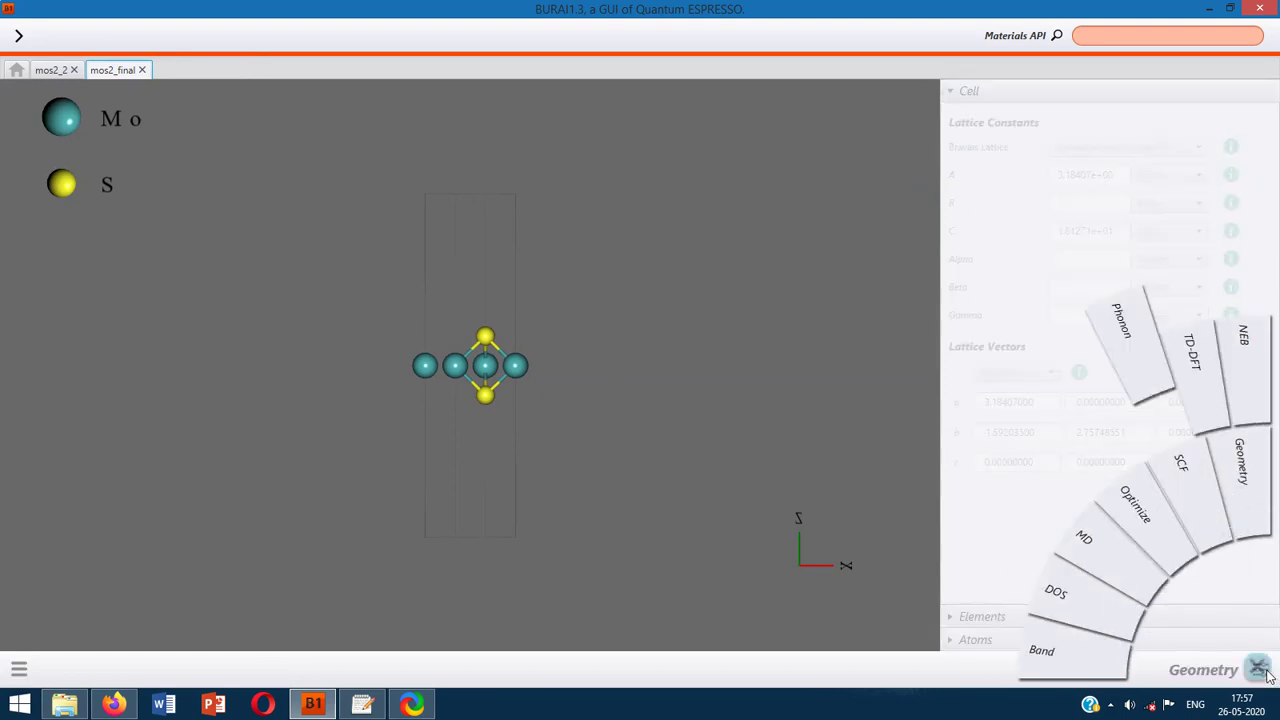
{"action": "left_click", "coordinate": [1224, 505]}
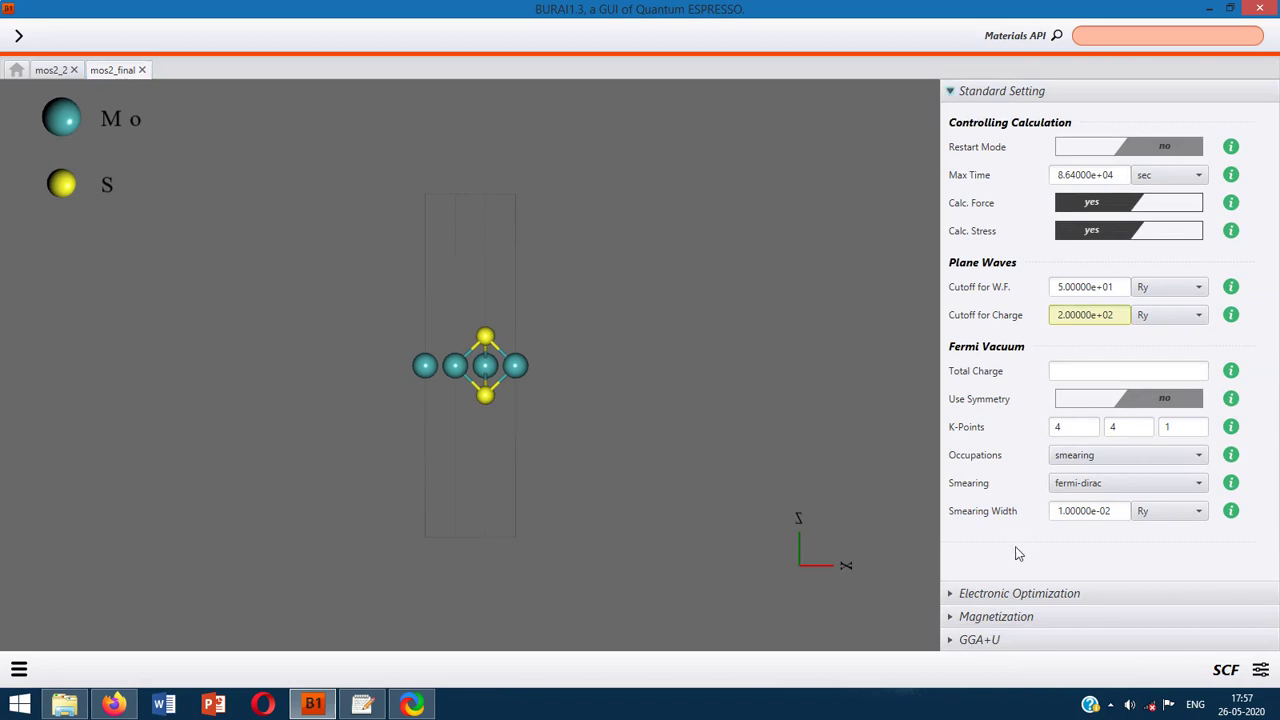
{"action": "left_click", "coordinate": [1024, 594]}
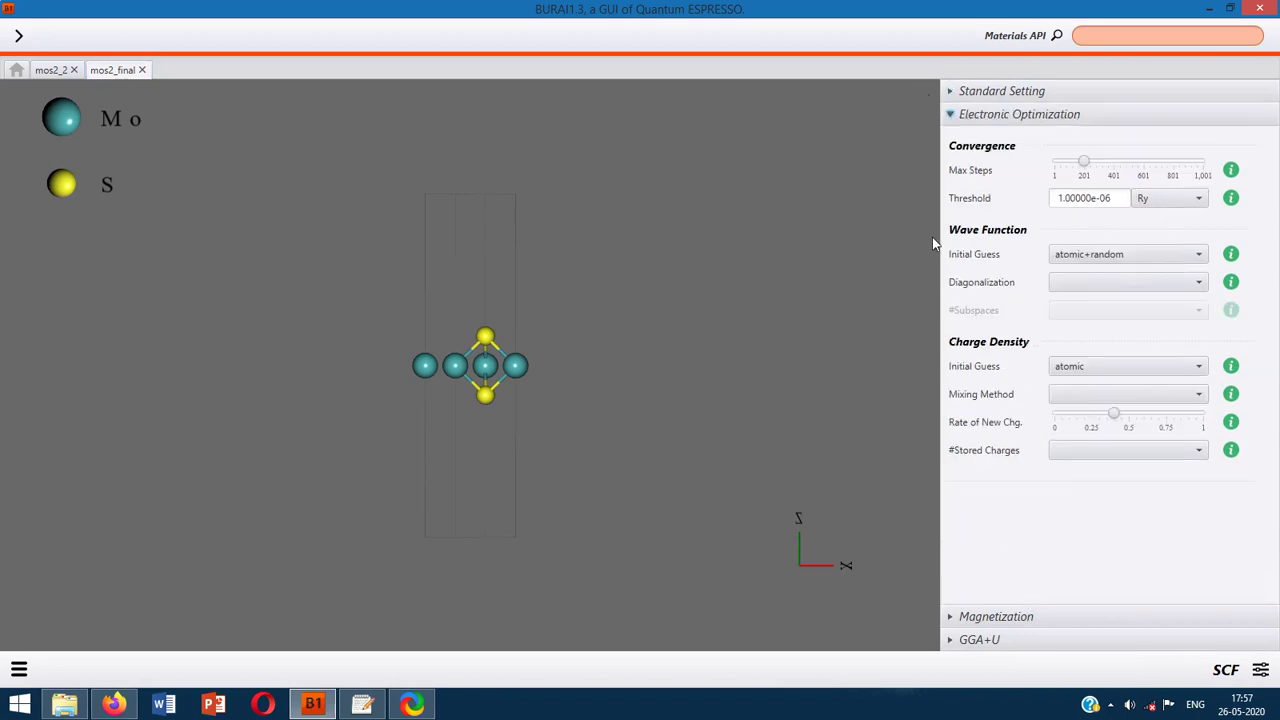
{"action": "left_click", "coordinate": [1022, 618]}
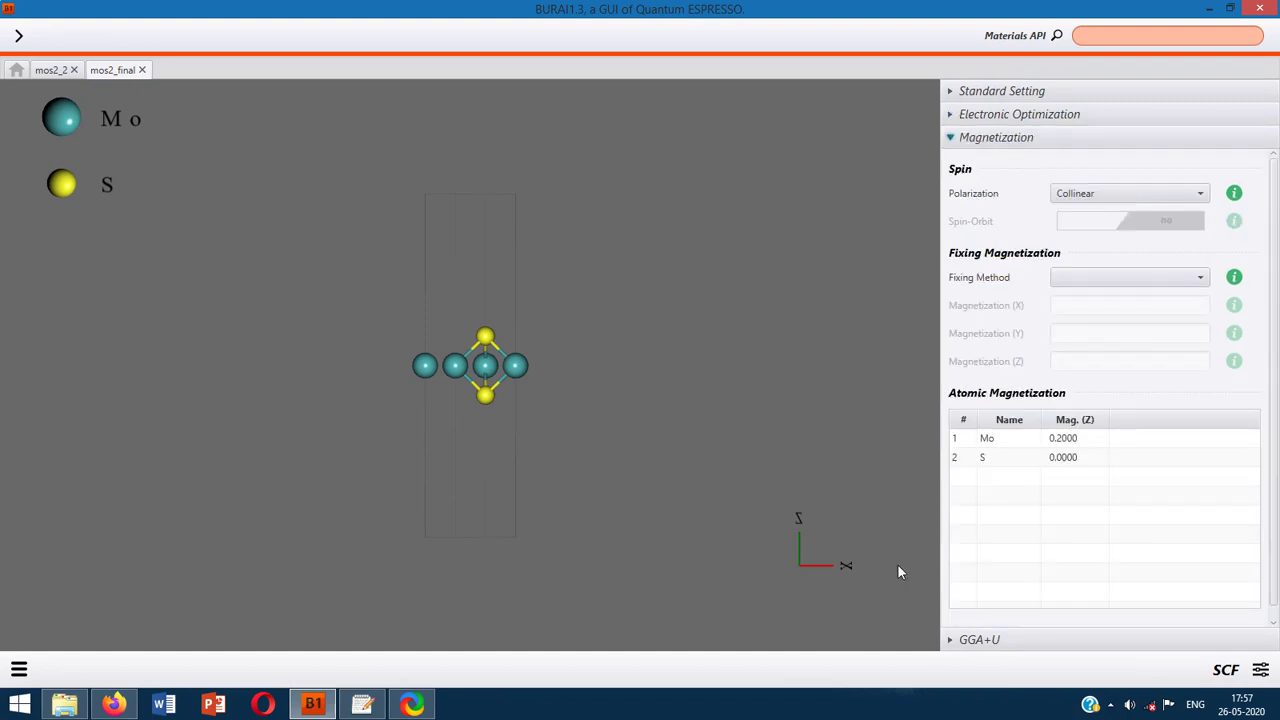
{"action": "left_click", "coordinate": [972, 91]}
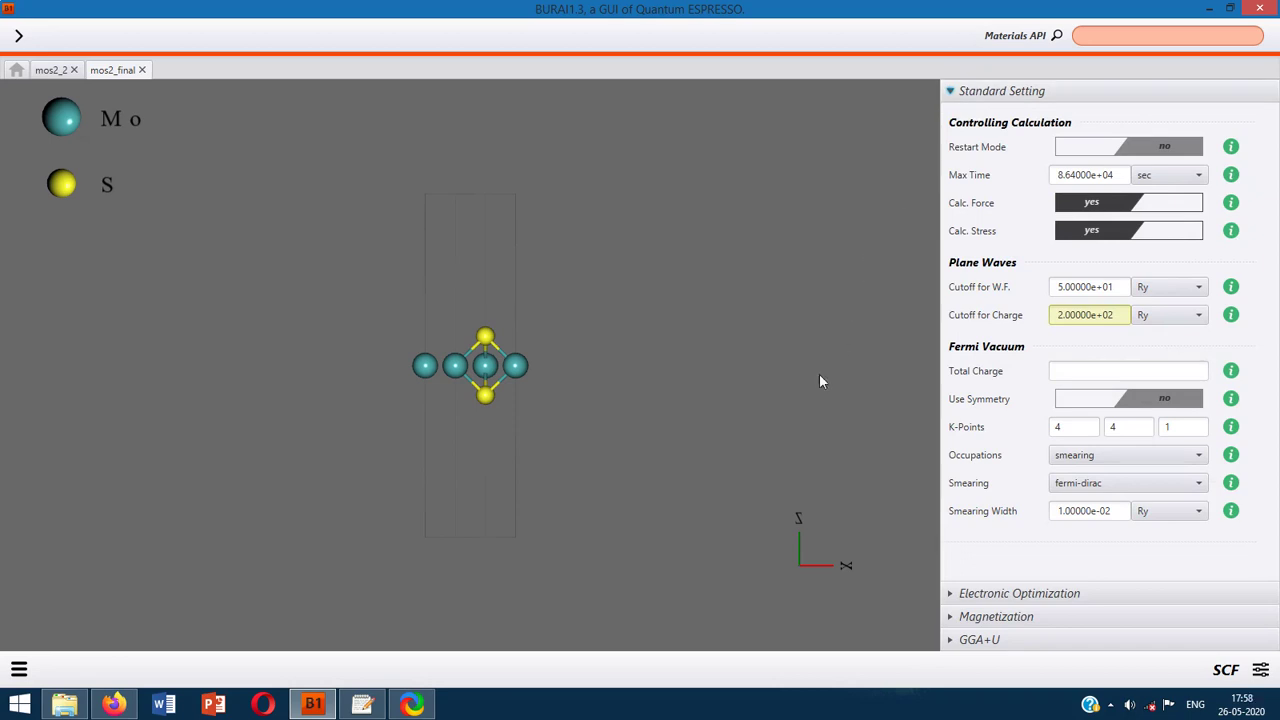
{"action": "left_click", "coordinate": [19, 669]}
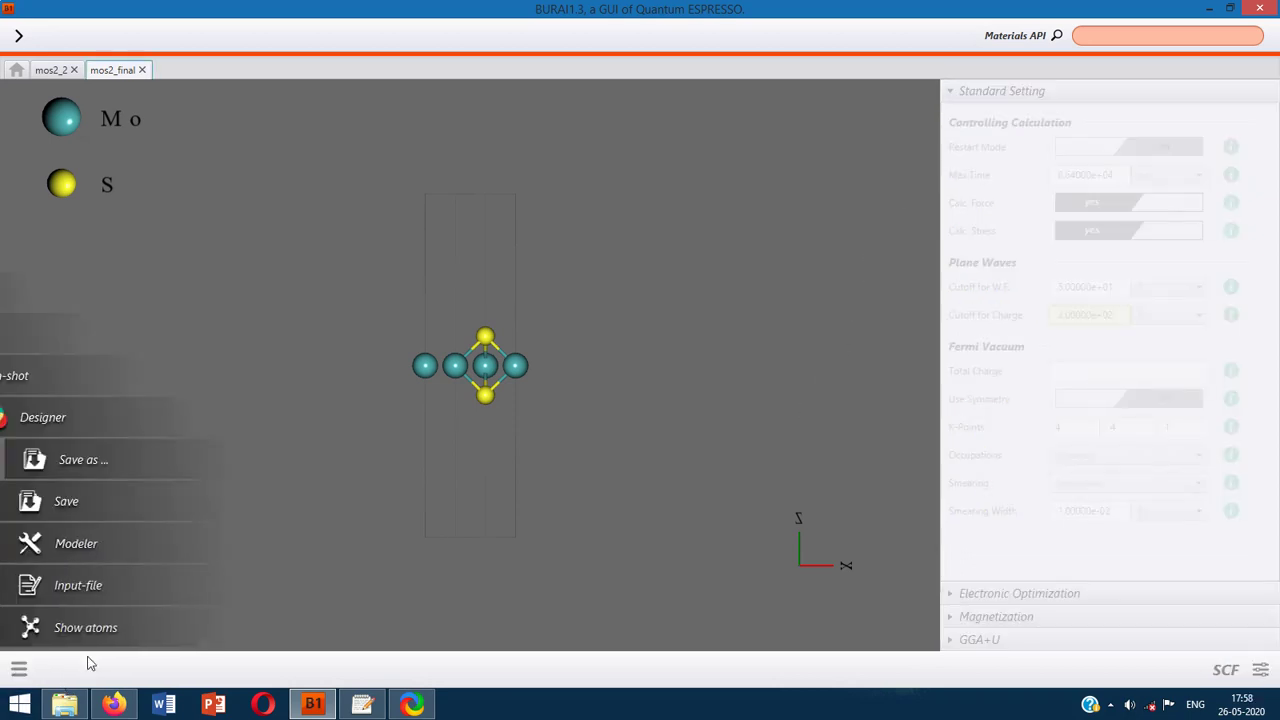
{"action": "left_click", "coordinate": [134, 588]}
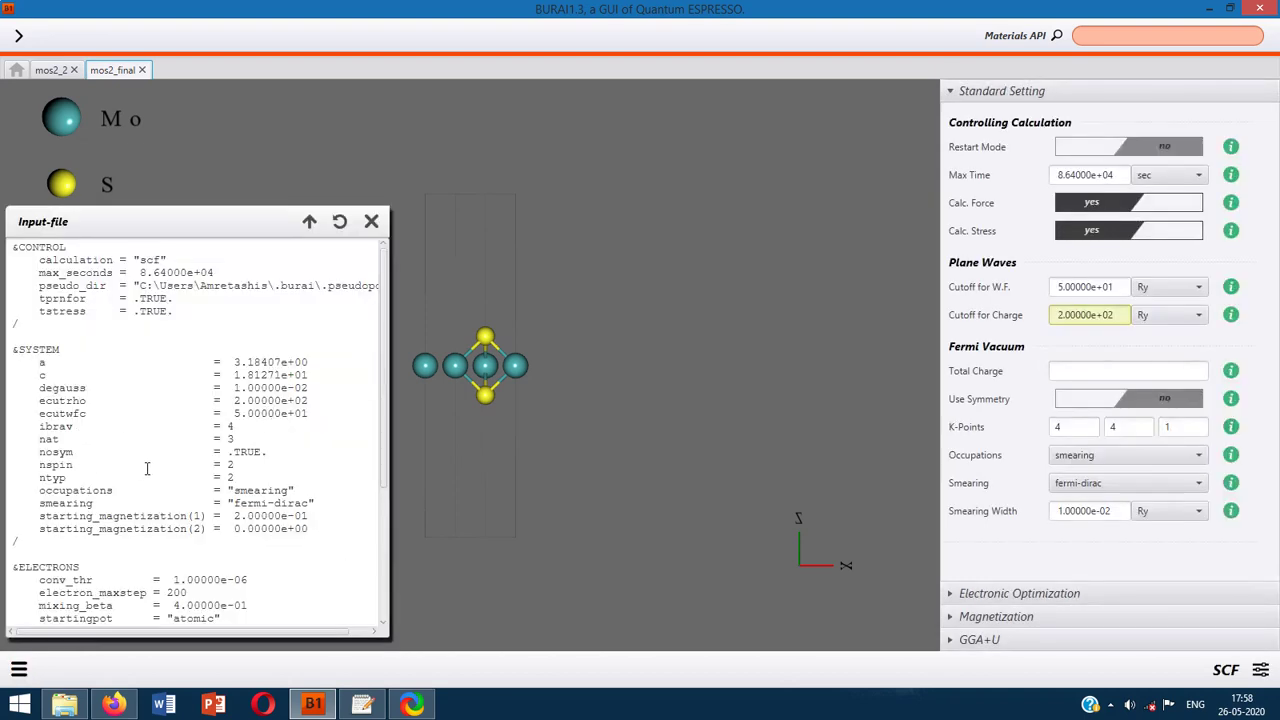
{"action": "scroll", "coordinate": [147, 468], "scroll_direction": "down", "scroll_amount": 1}
{"action": "scroll", "coordinate": [147, 468], "scroll_direction": "down", "scroll_amount": 10}
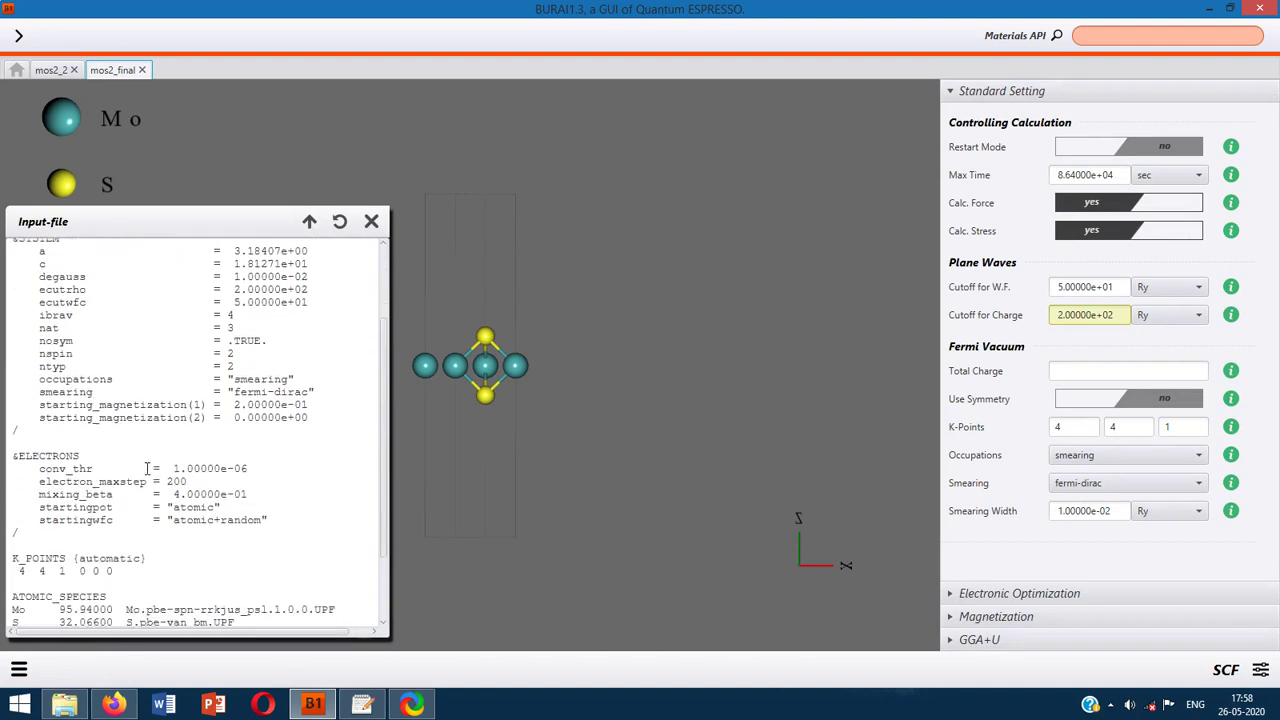
{"action": "scroll", "coordinate": [147, 468], "scroll_direction": "up", "scroll_amount": 10}
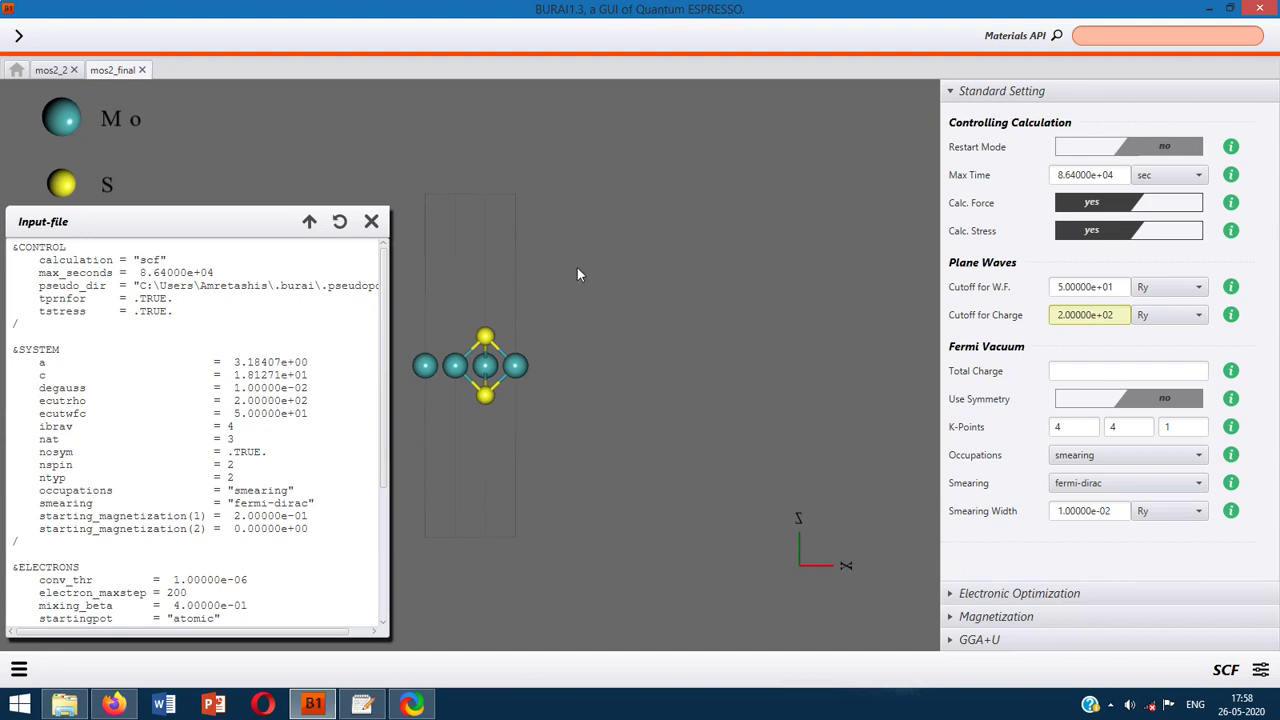
{"action": "left_click", "coordinate": [371, 222]}
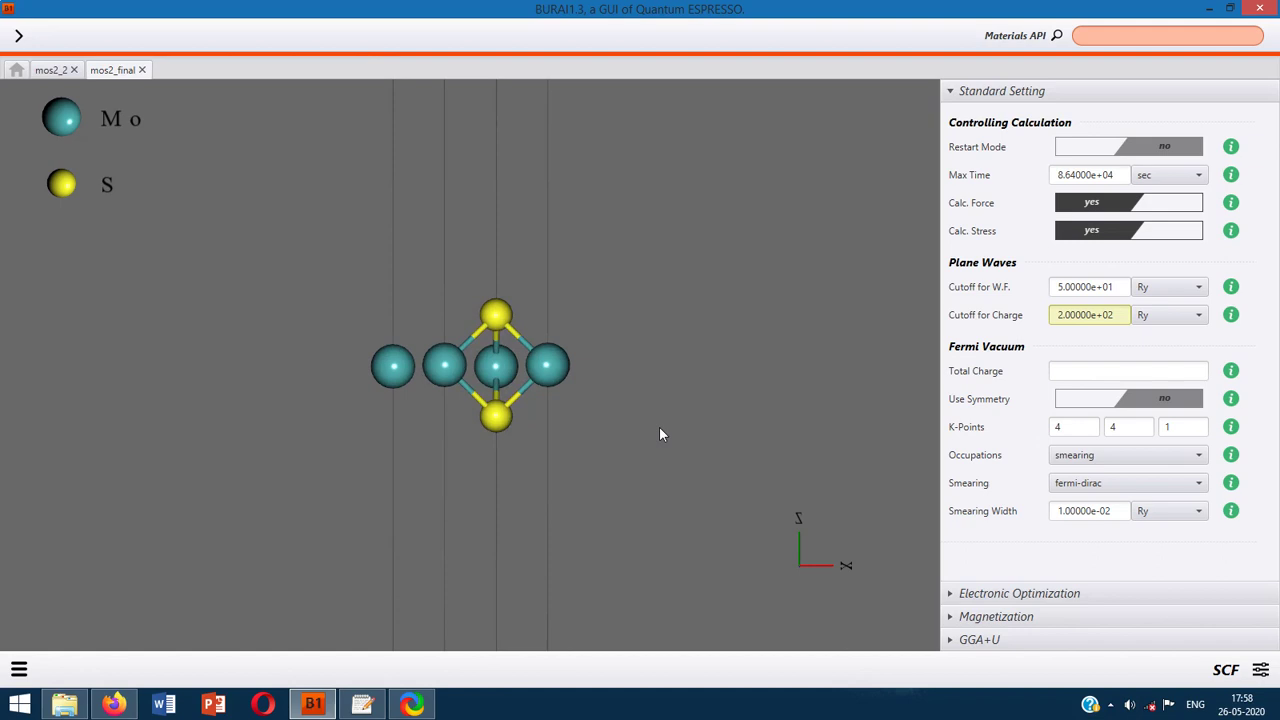
Step: Collapse Standard Setting and open mos2_final's Result overview from the project menu
{"action": "left_click", "coordinate": [958, 91]}
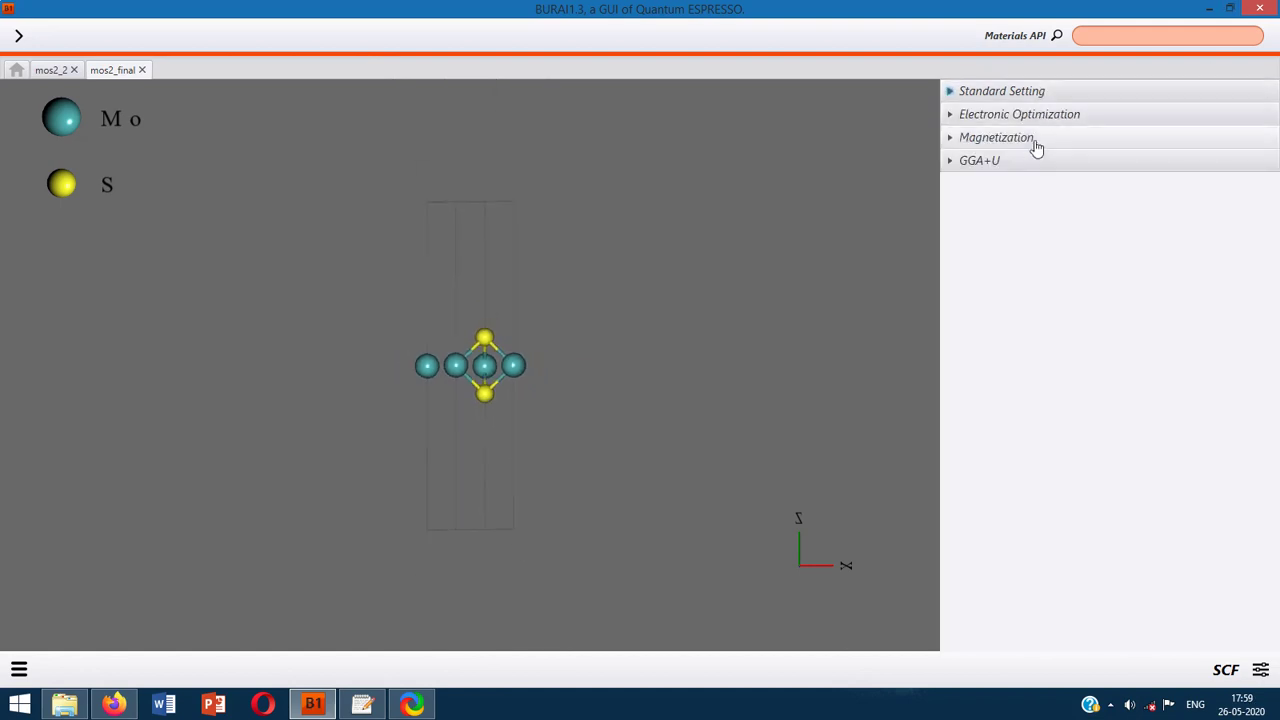
{"action": "left_click", "coordinate": [1261, 670]}
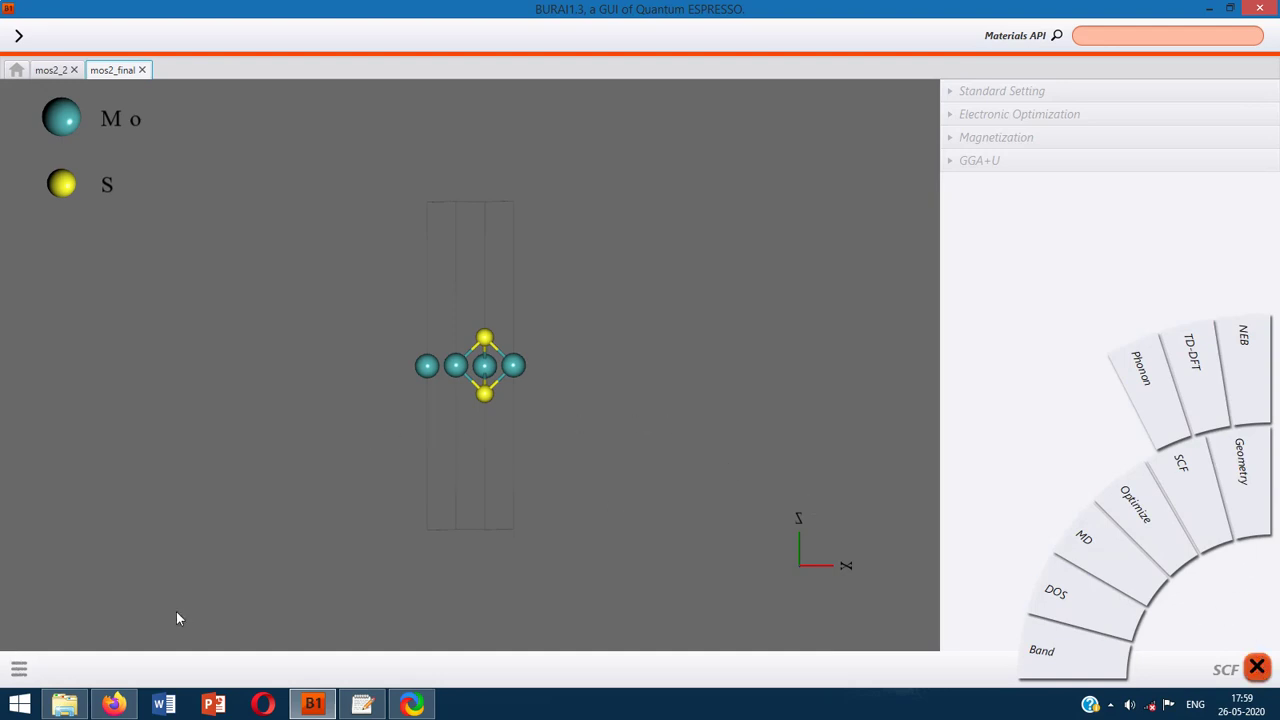
{"action": "left_click", "coordinate": [1257, 668]}
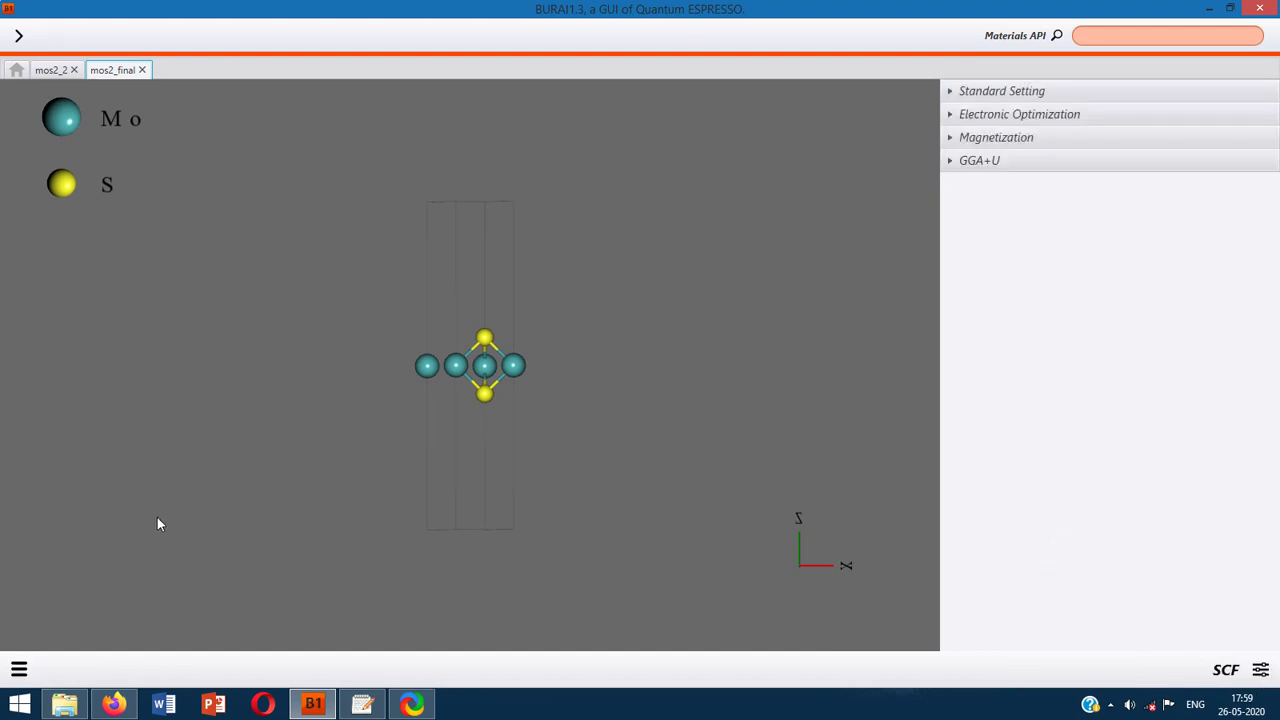
{"action": "left_click", "coordinate": [19, 670]}
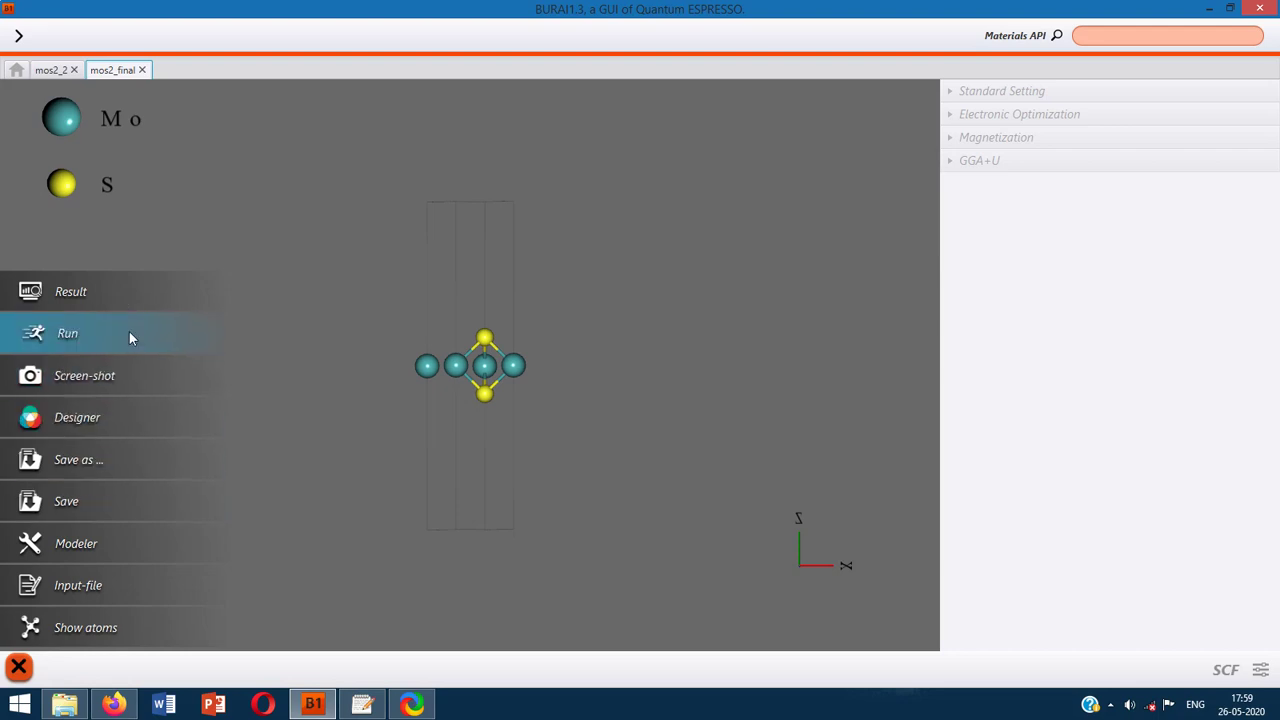
{"action": "left_click", "coordinate": [107, 293]}
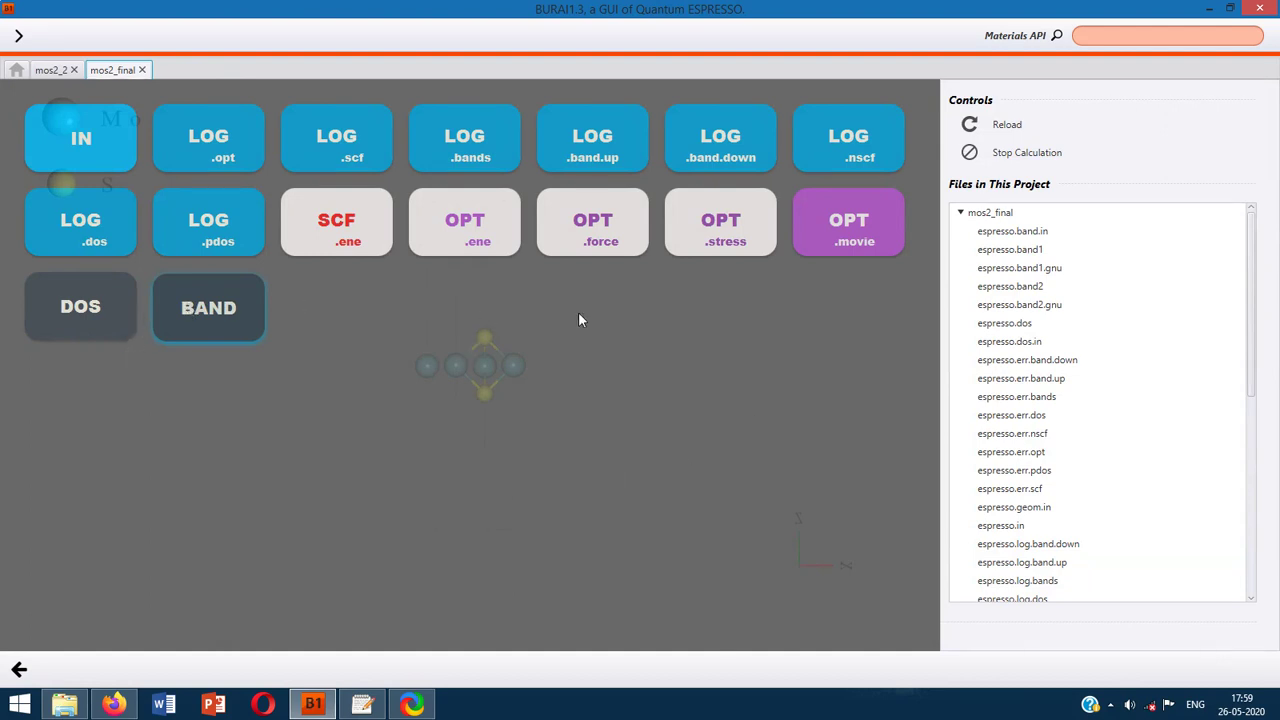
Step: Plot the band structure and save a screenshot of it as image file mos2_final
{"action": "left_click", "coordinate": [222, 325]}
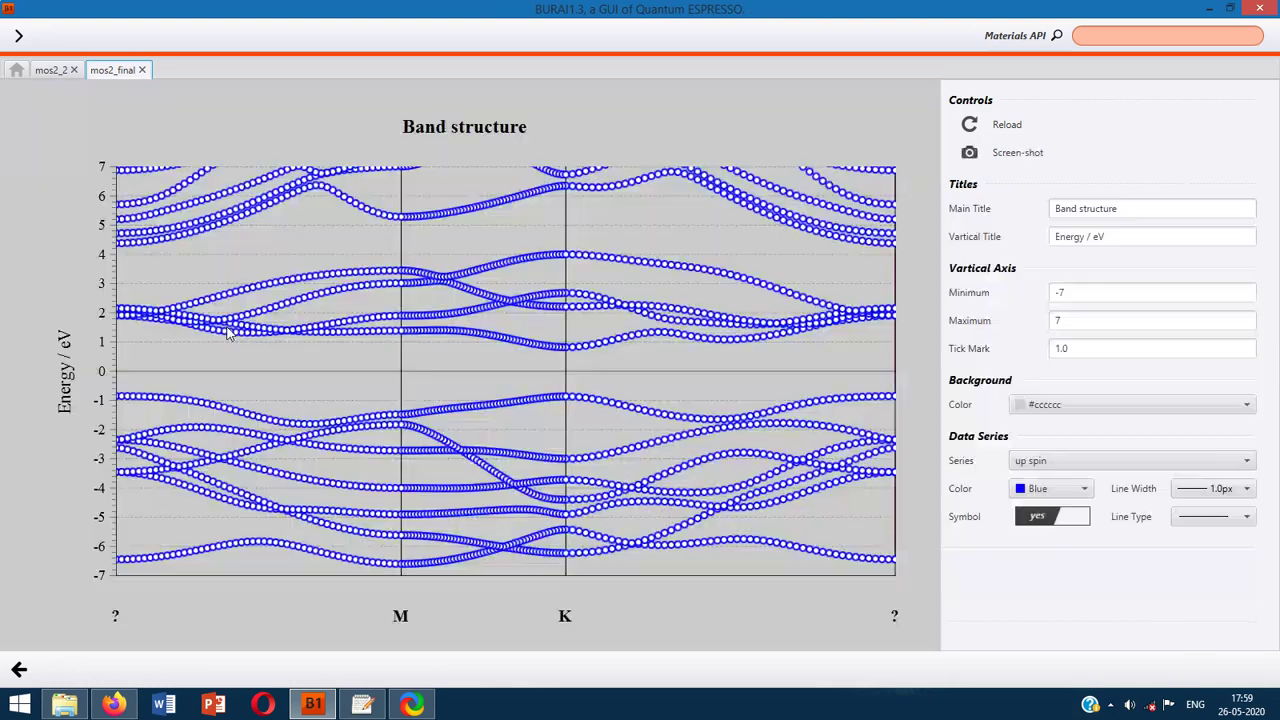
{"action": "left_click", "coordinate": [1010, 153]}
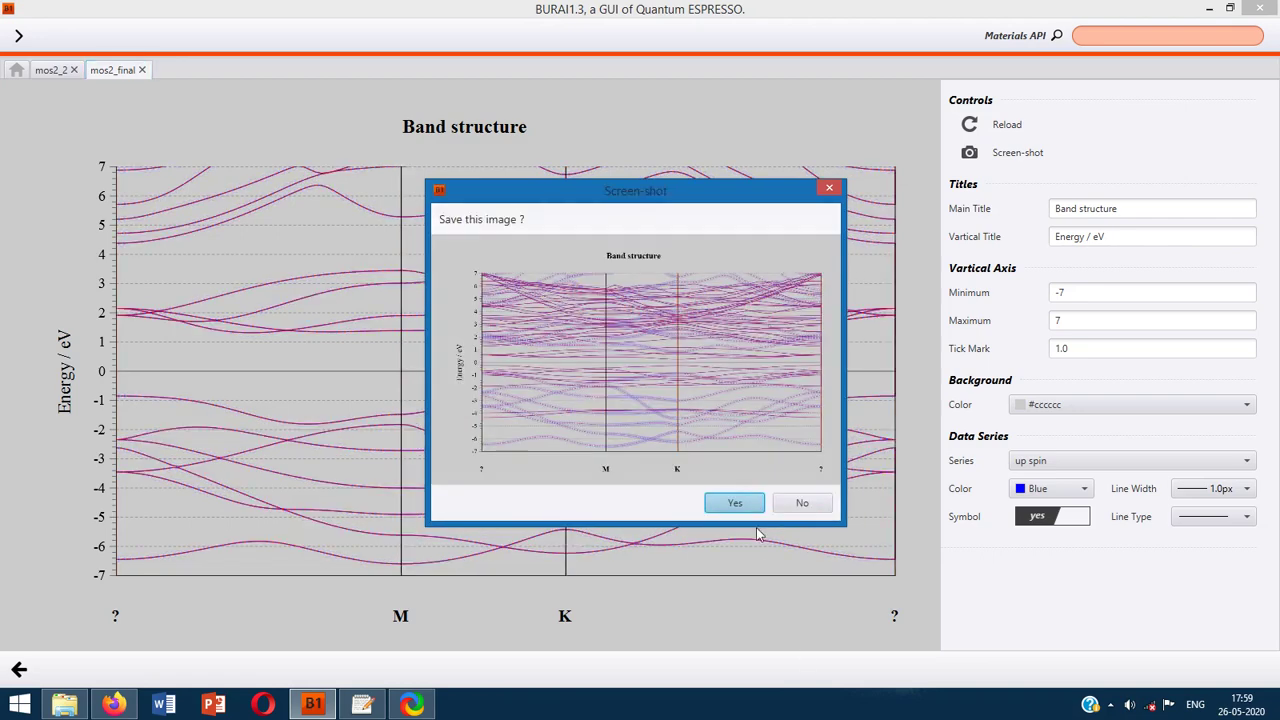
{"action": "left_click", "coordinate": [740, 503]}
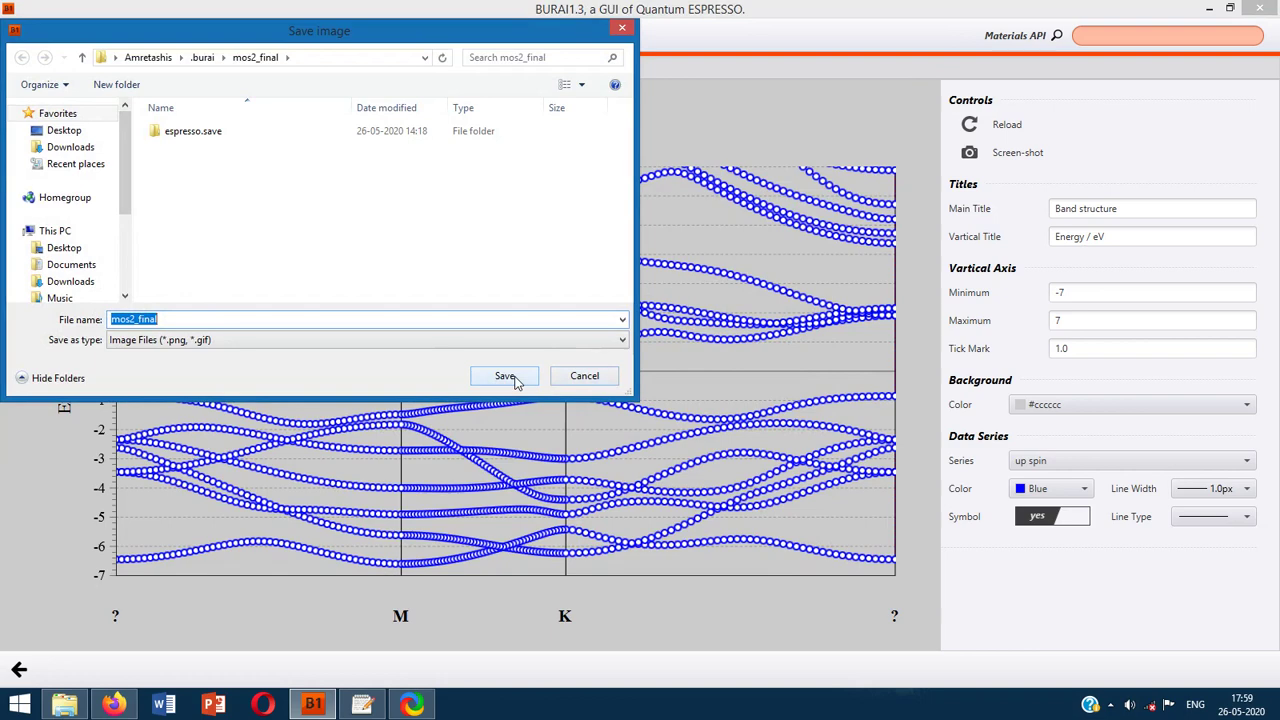
{"action": "left_click", "coordinate": [531, 342]}
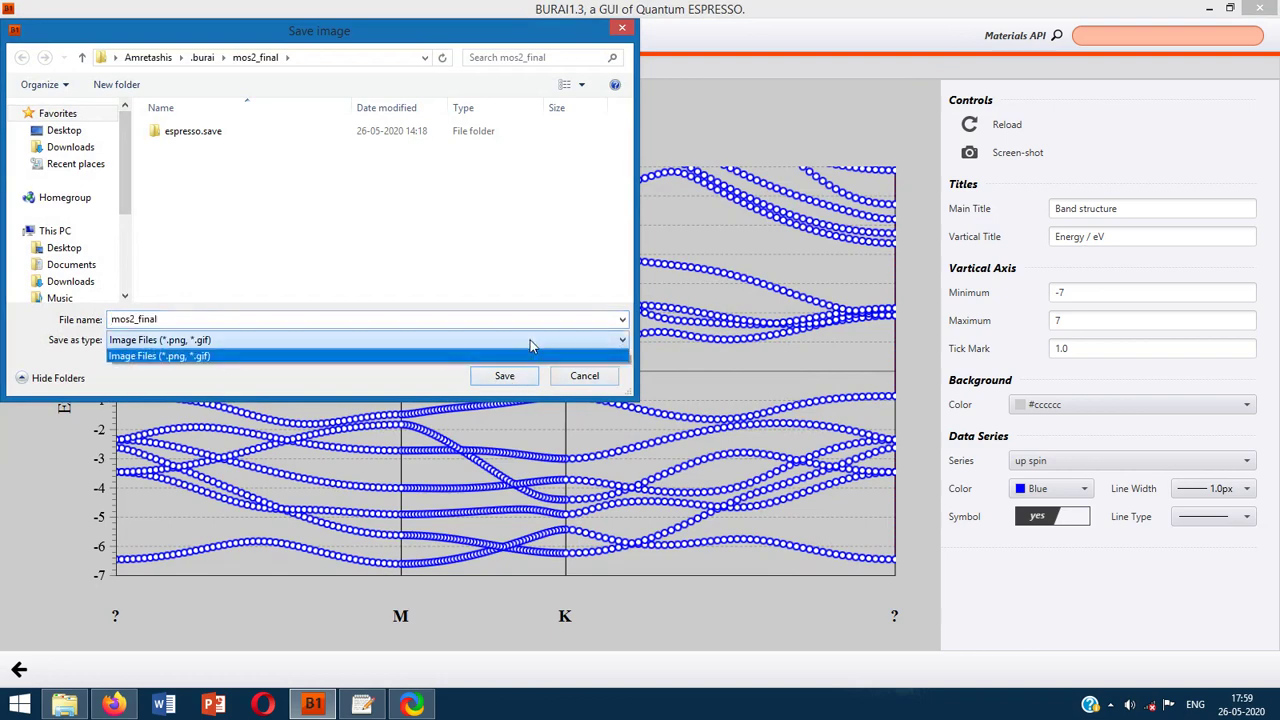
{"action": "left_click", "coordinate": [528, 360]}
{"action": "left_click", "coordinate": [504, 375]}
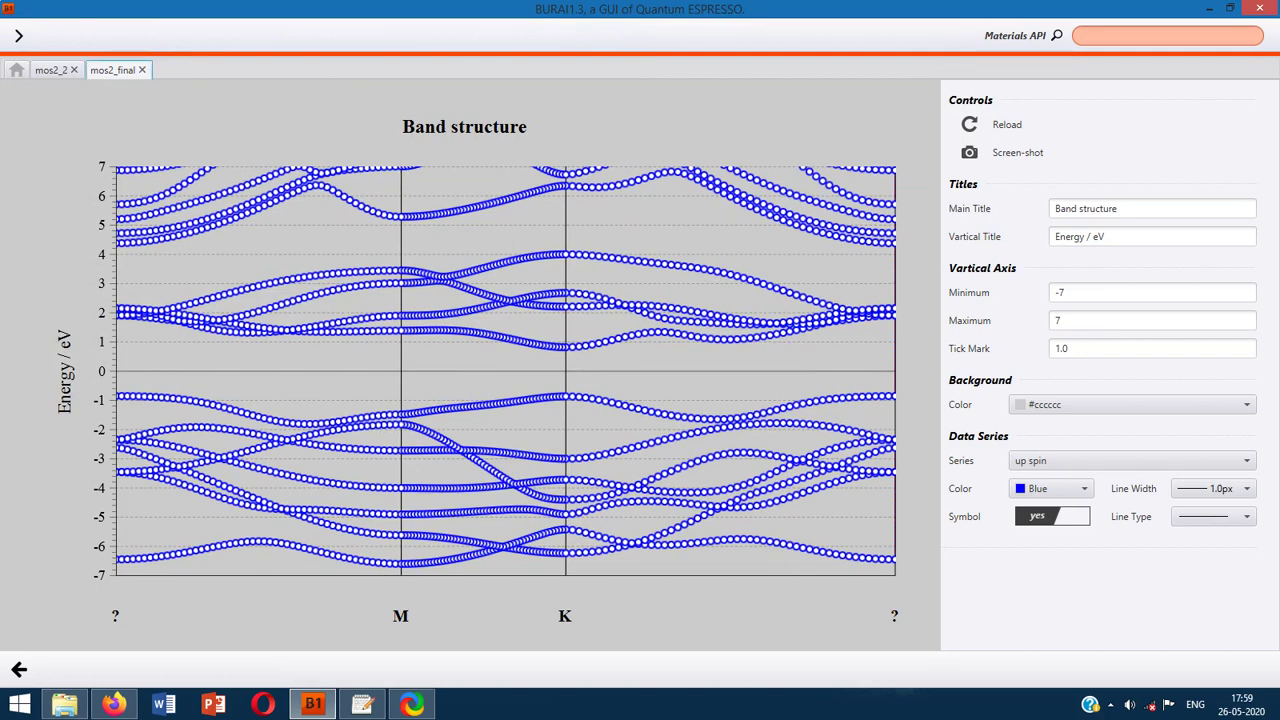
Step: Leave the band plot to display total, Mo and S spin-up and spin-down DOS curves
{"action": "left_click", "coordinate": [19, 669]}
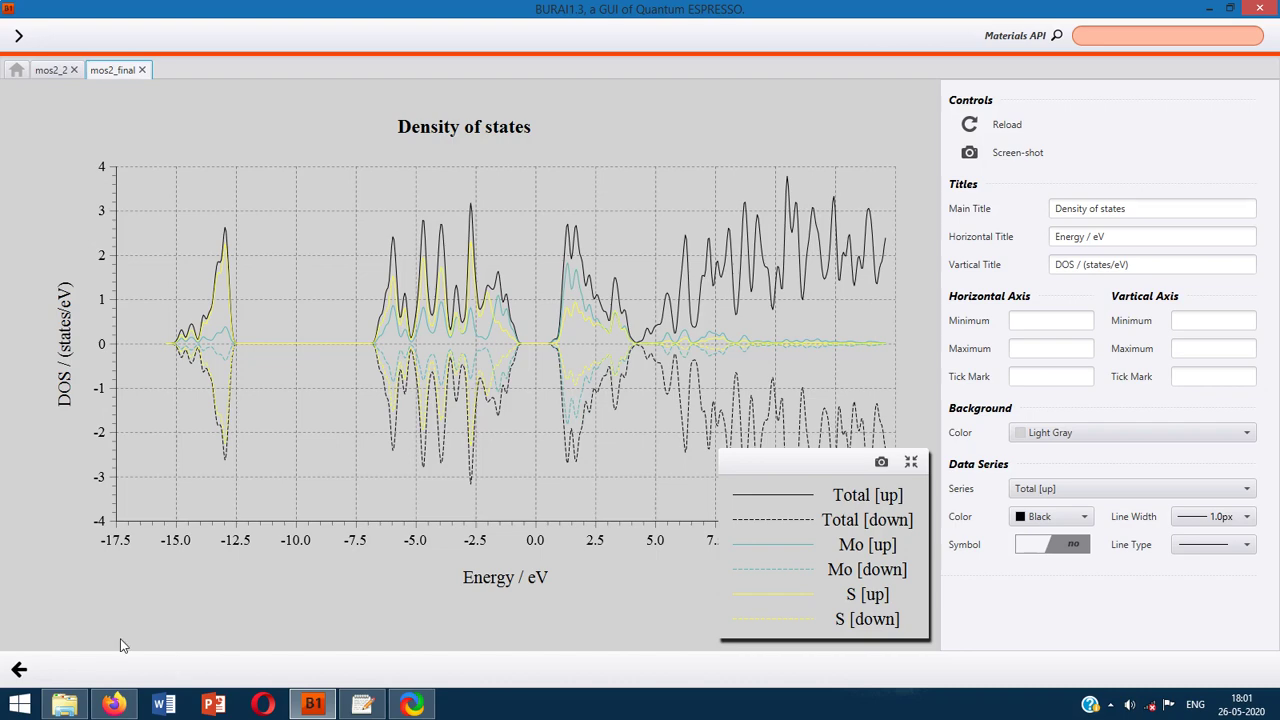
Step: Exit the DOS plot, switch to the mos2_2 tab, then open the Home project browser
{"action": "left_click", "coordinate": [20, 670]}
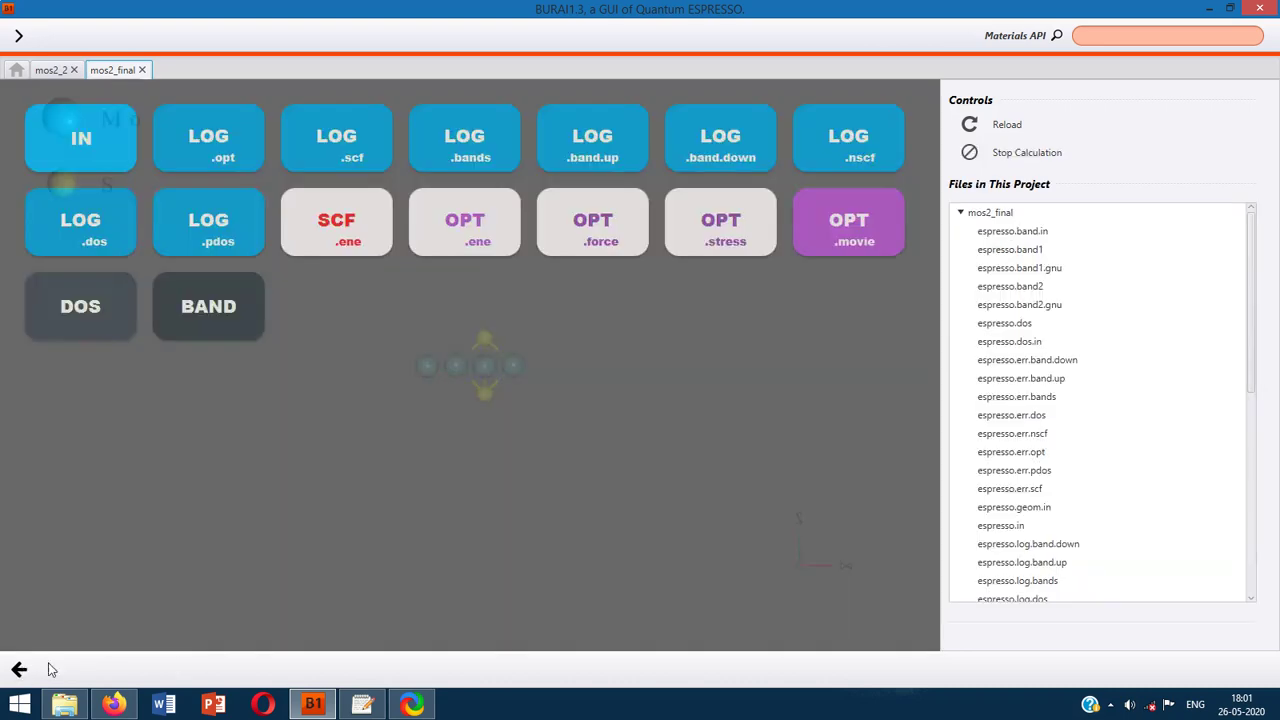
{"action": "left_click", "coordinate": [50, 70]}
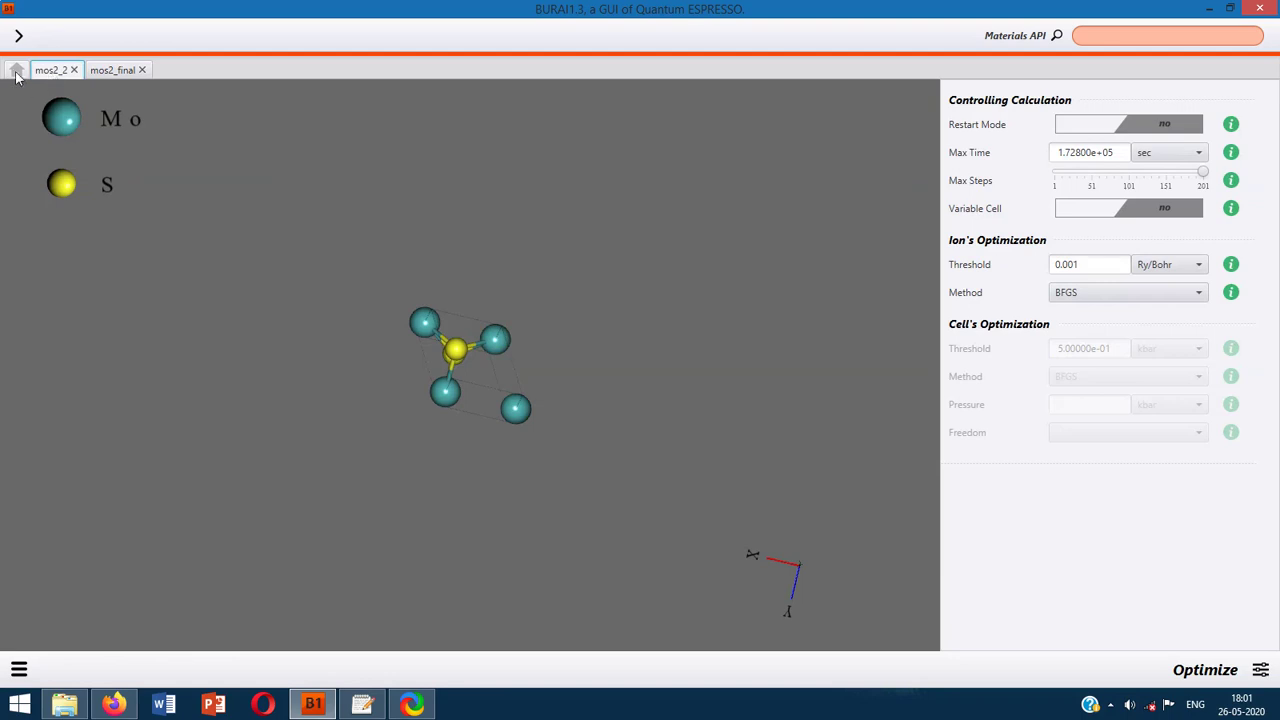
{"action": "left_click", "coordinate": [16, 72]}
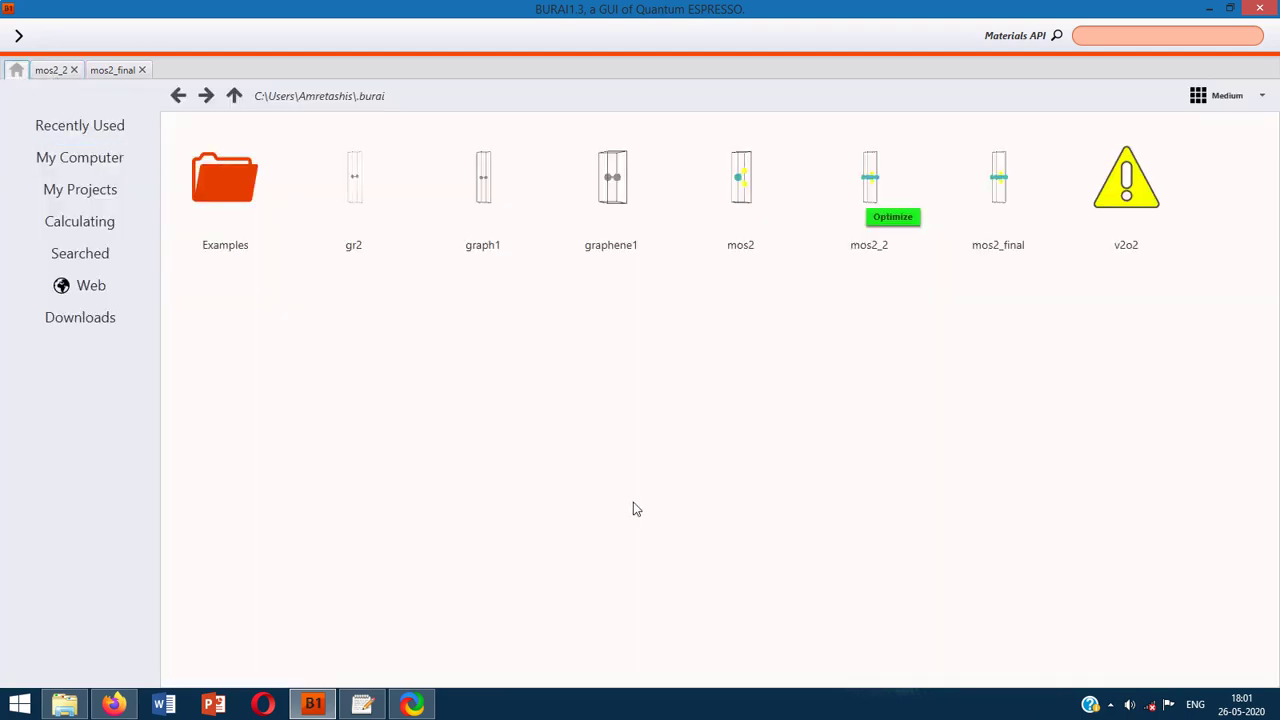